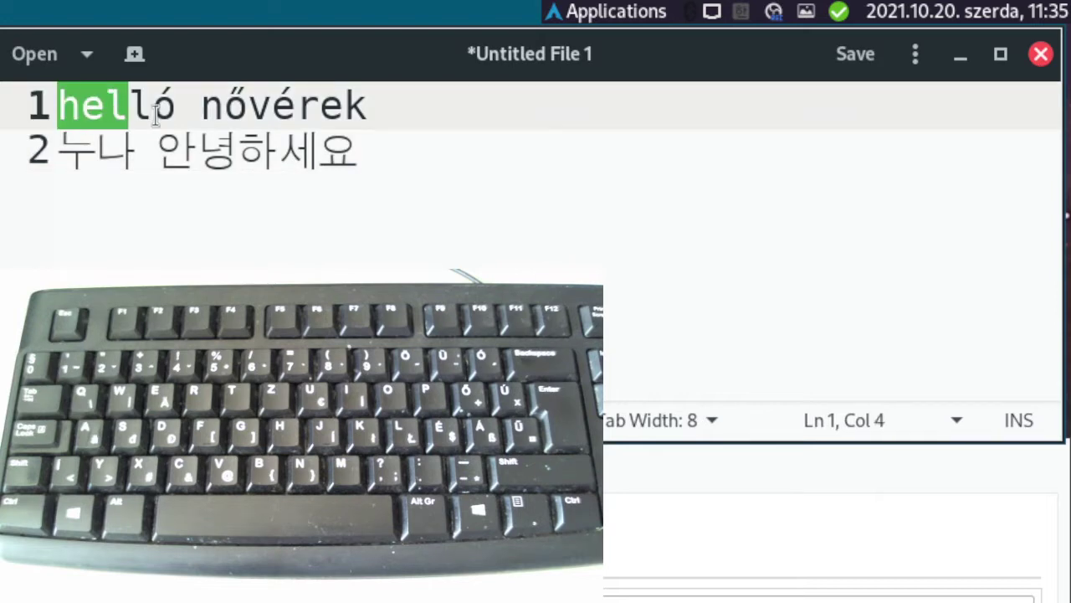
Step: Examine the Hungarian sample text on line 1 and the Korean sample text on line 2
left_click(379, 109)
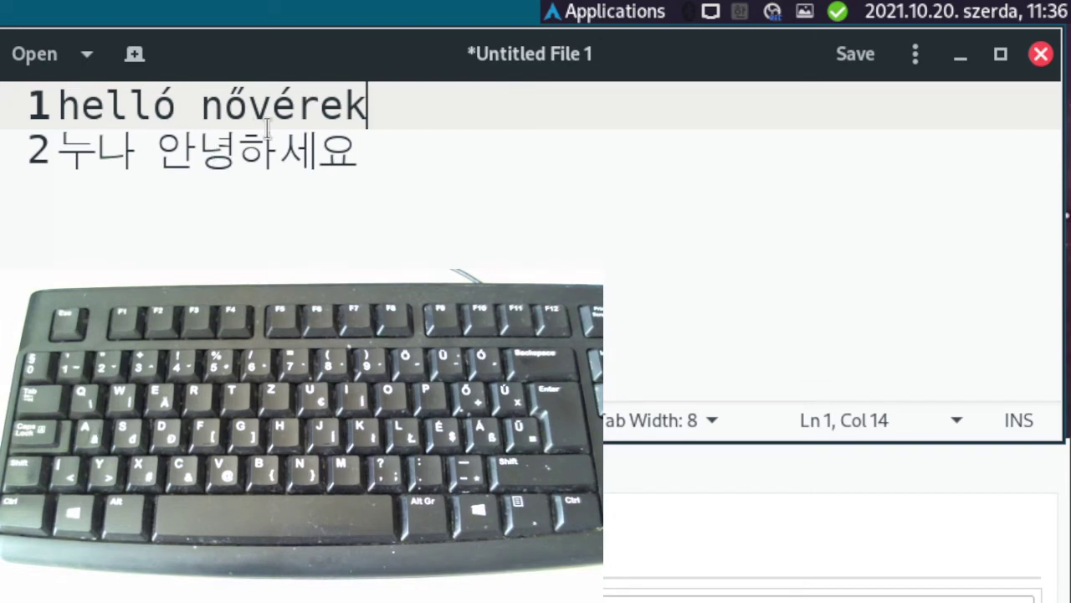
left_click_drag(57, 154, 337, 152)
left_click(366, 157)
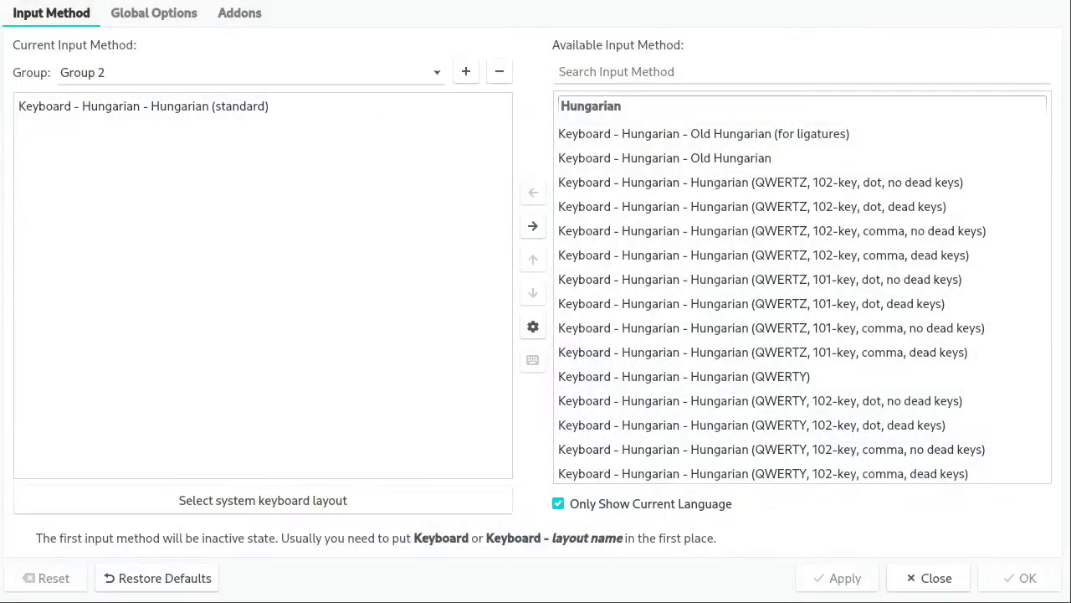
Step: Compare the input methods assigned to Group 2 and Group 1 in the input method configuration
left_click(306, 79)
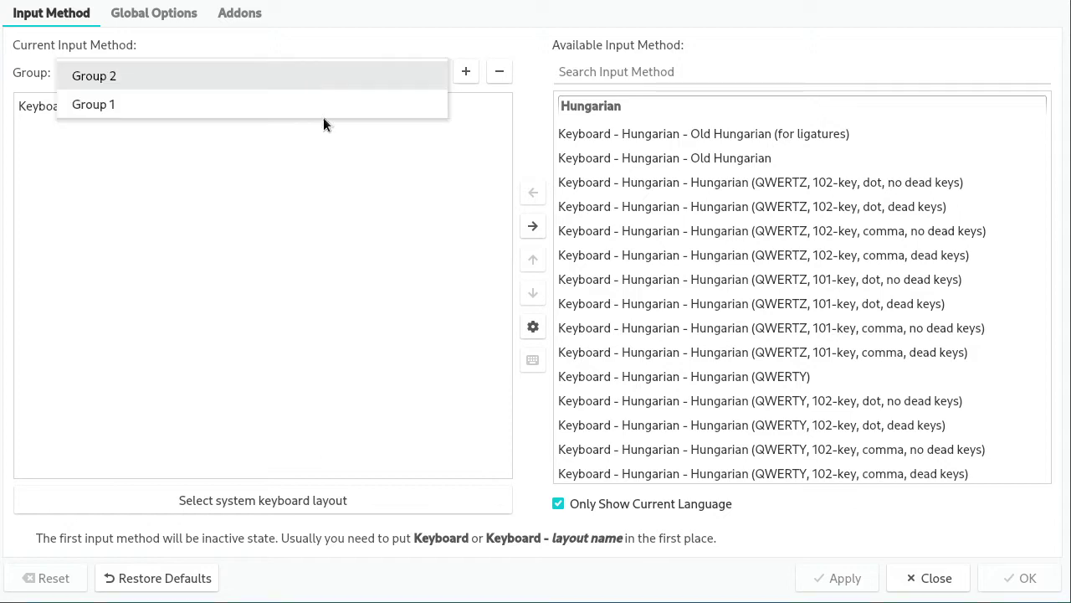
left_click(274, 248)
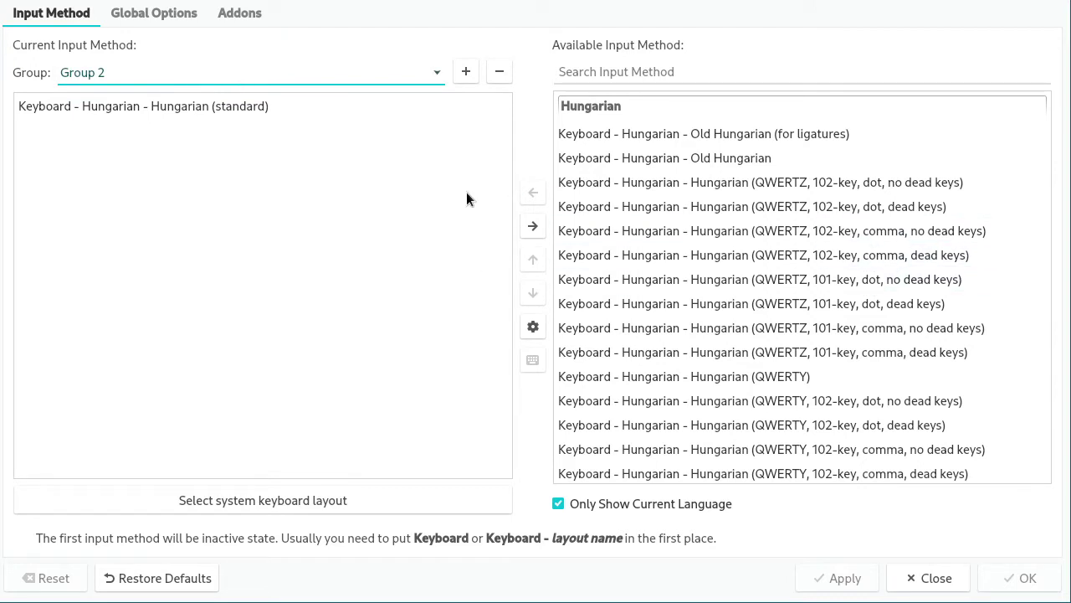
left_click(175, 74)
left_click(157, 105)
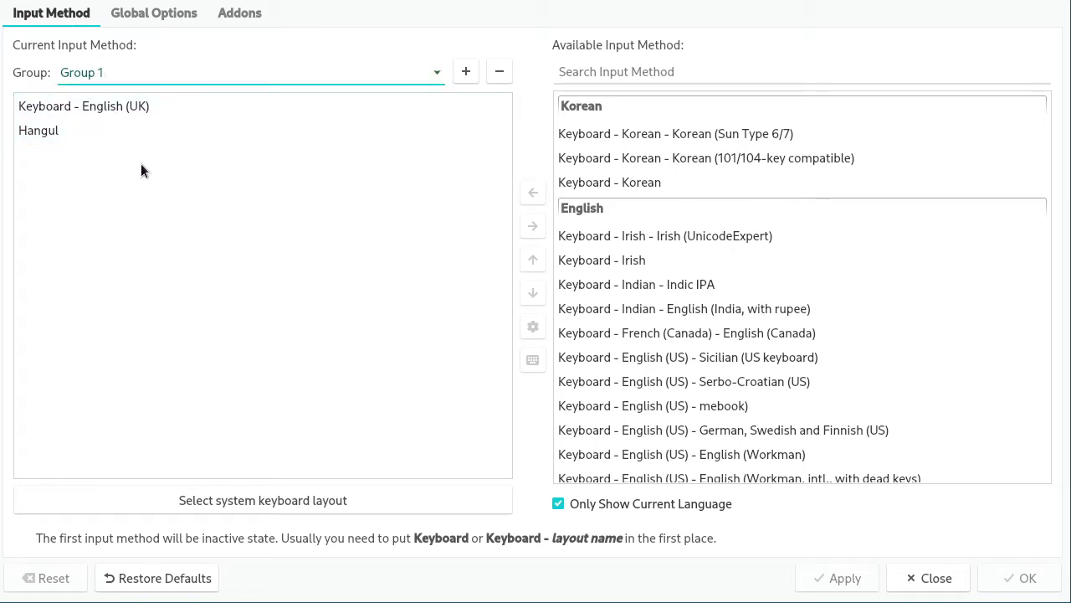
left_click(76, 140)
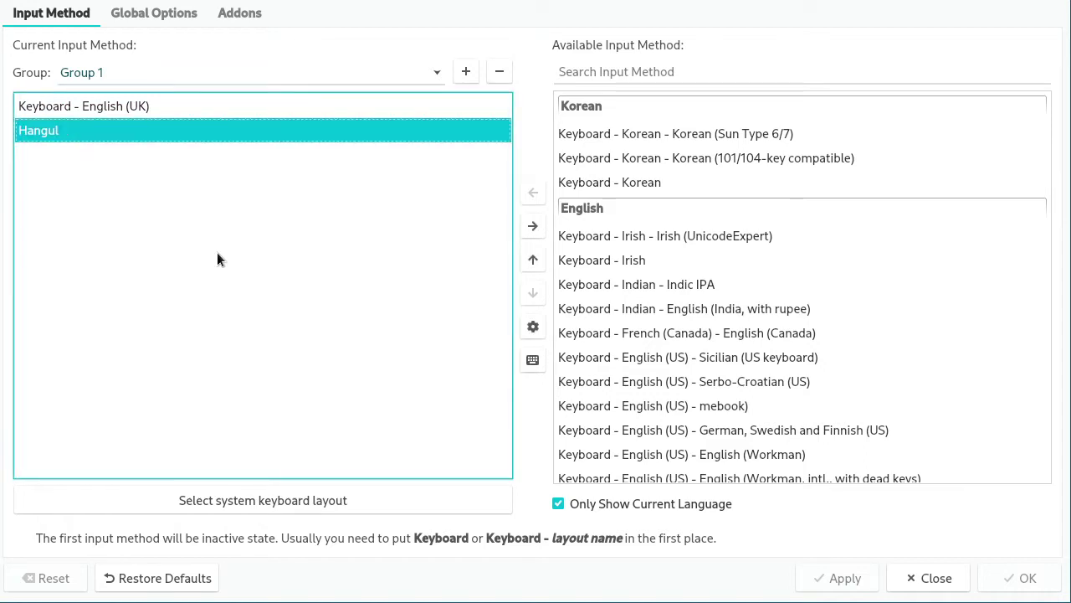
left_click(106, 73)
left_click(109, 46)
left_click(252, 110)
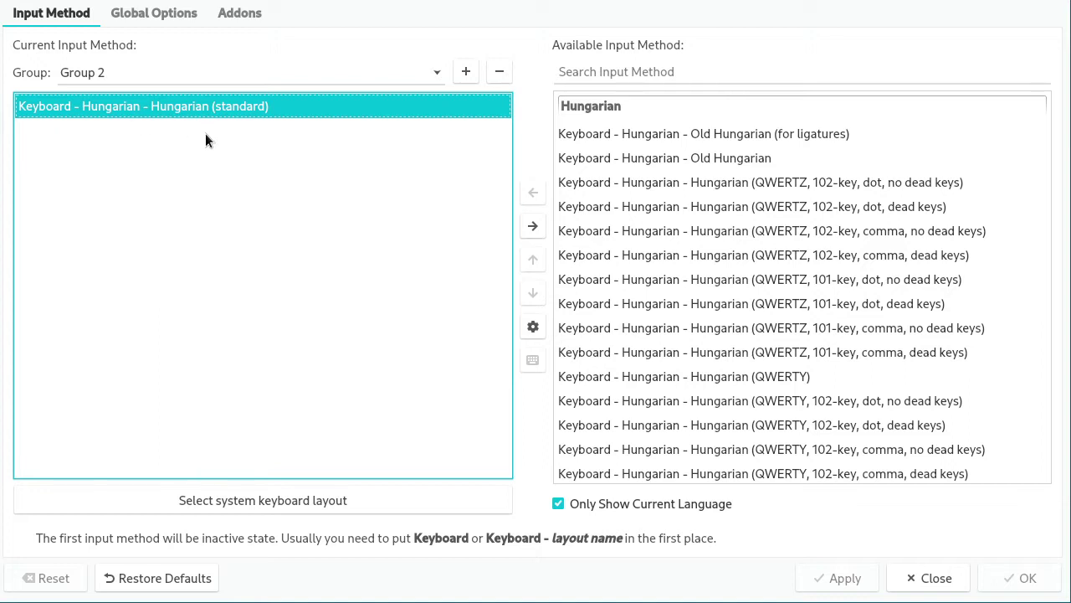
left_click(162, 75)
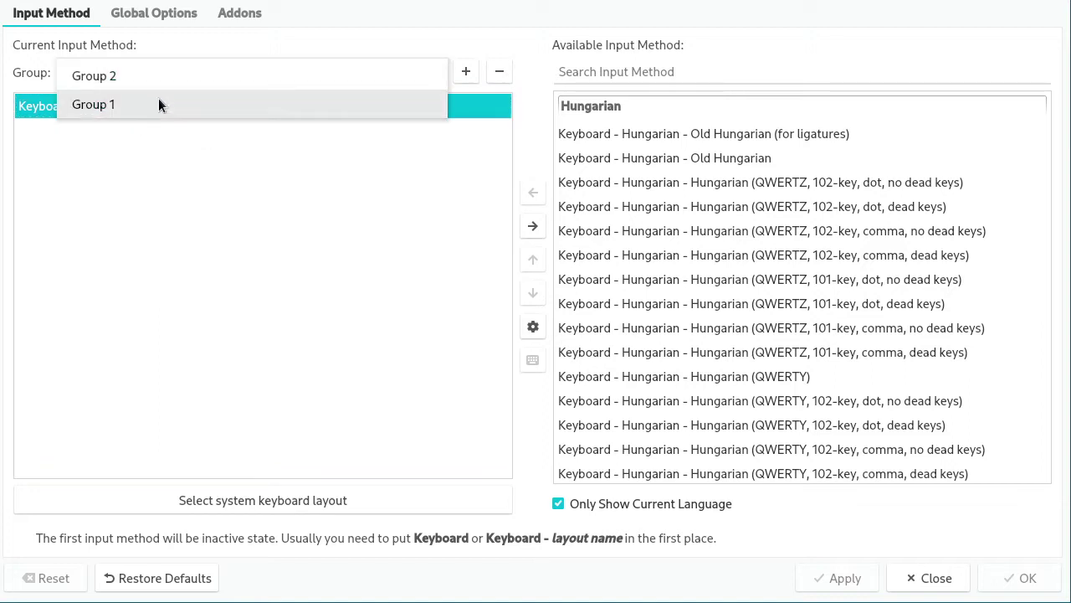
left_click(157, 104)
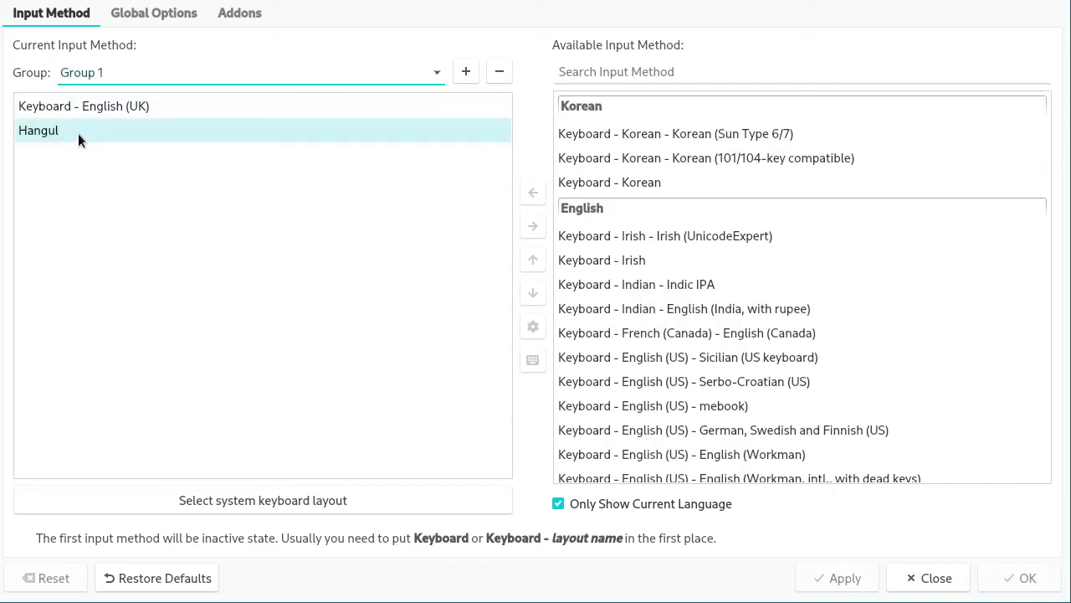
Step: Examine the global hotkeys for enumerating input methods and groups against the methods listed in Group 1
left_click(164, 26)
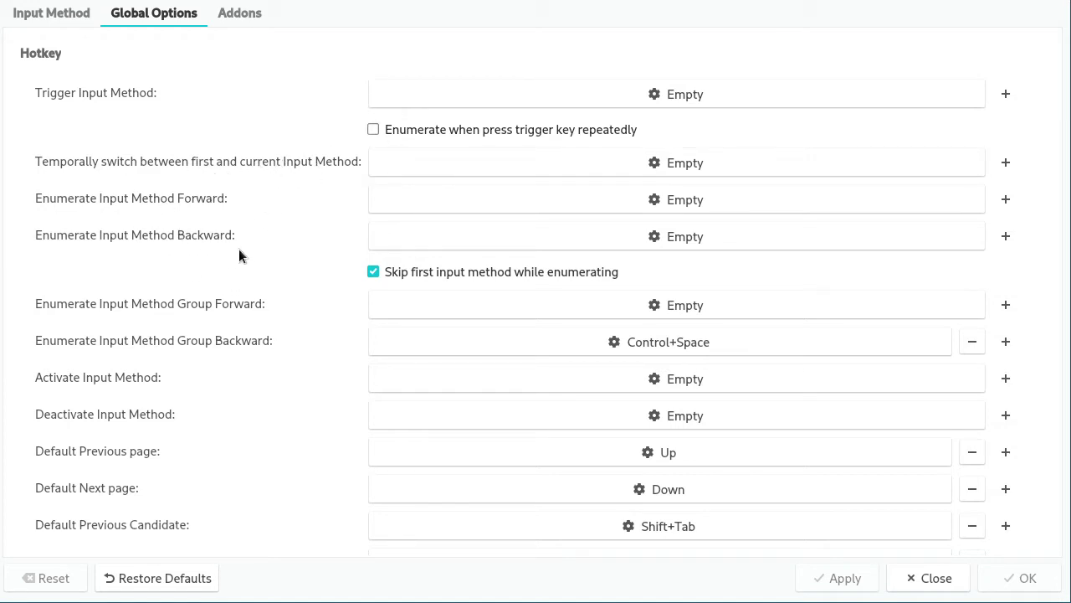
scroll(277, 237, "down", 3)
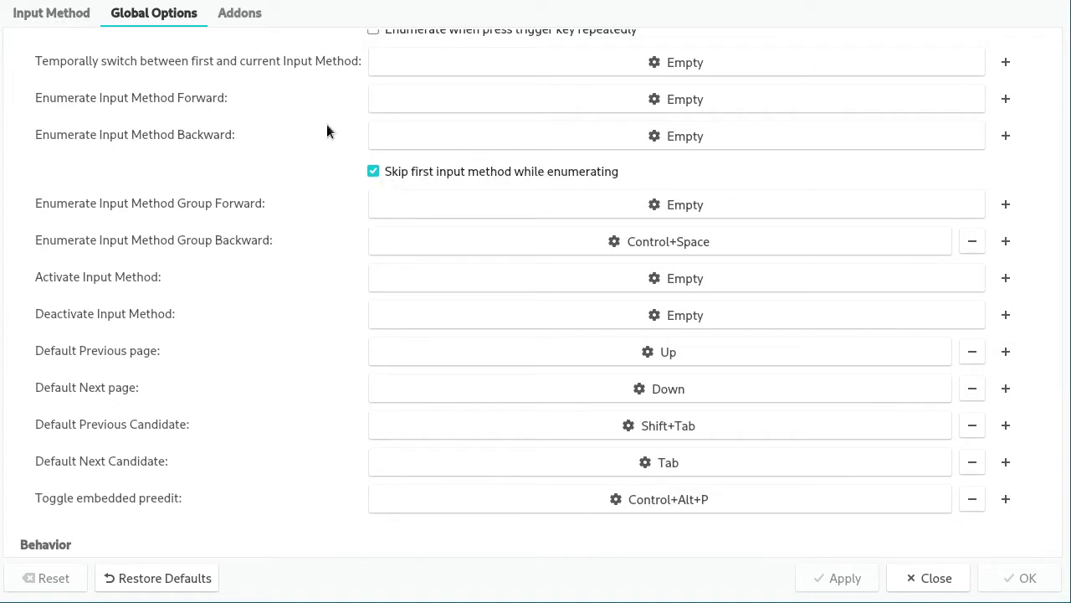
left_click(52, 15)
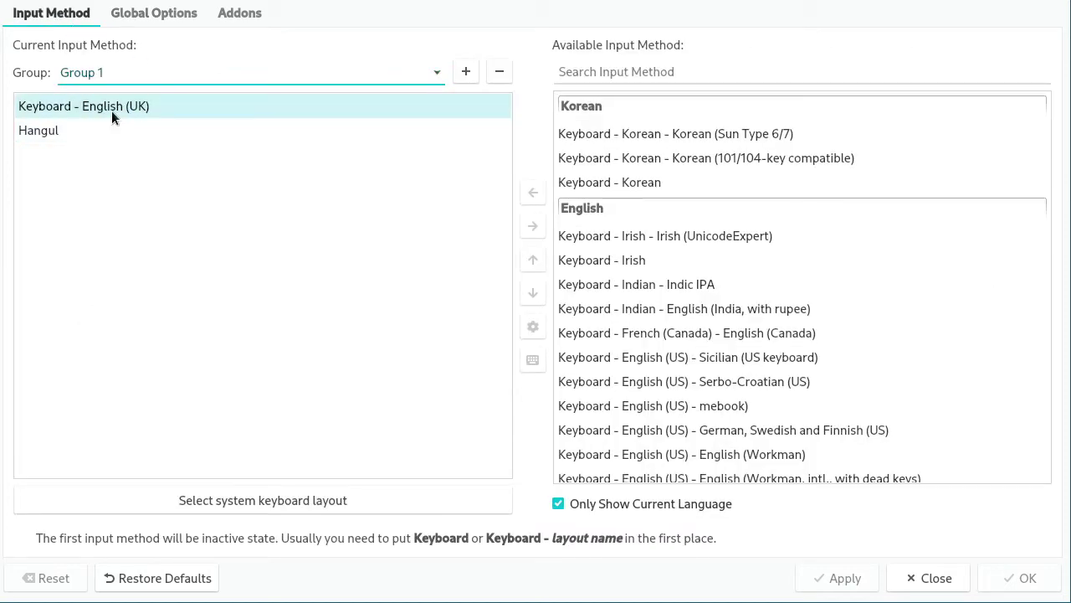
left_click(150, 15)
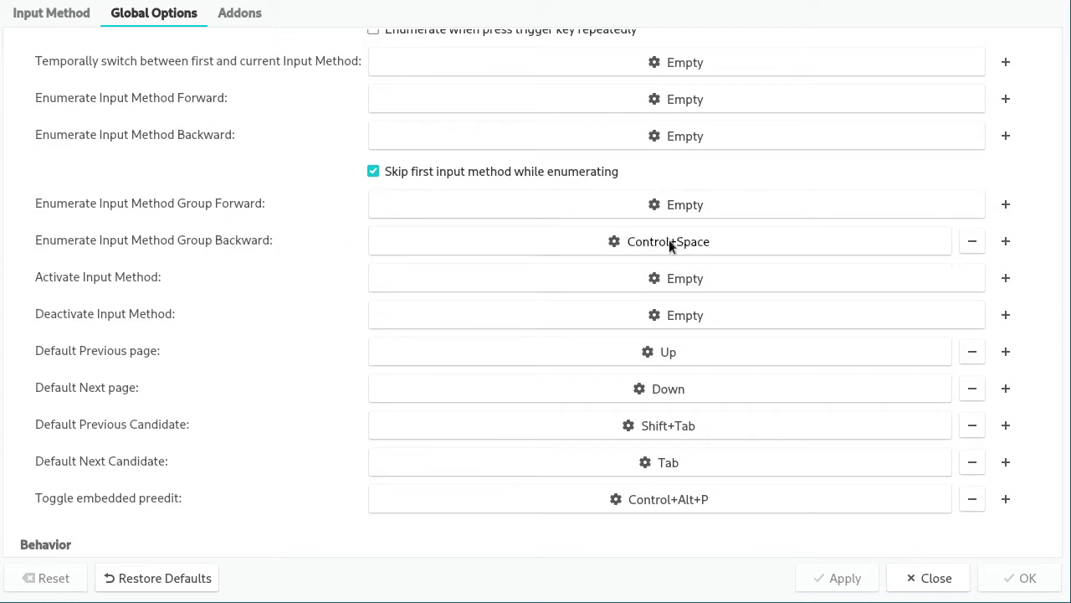
left_click(81, 18)
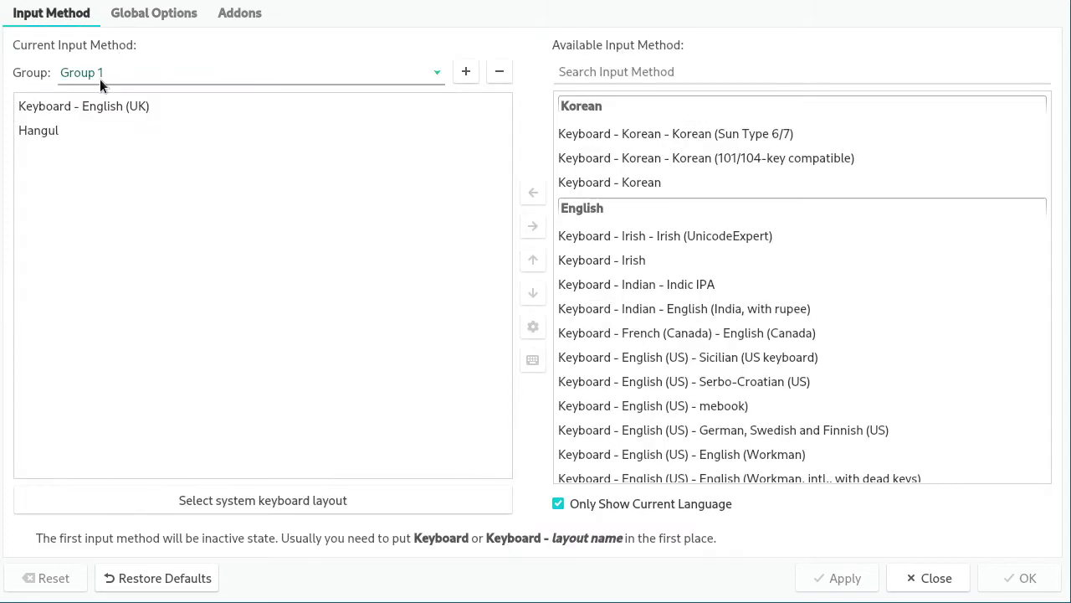
left_click(100, 77)
left_click(103, 75)
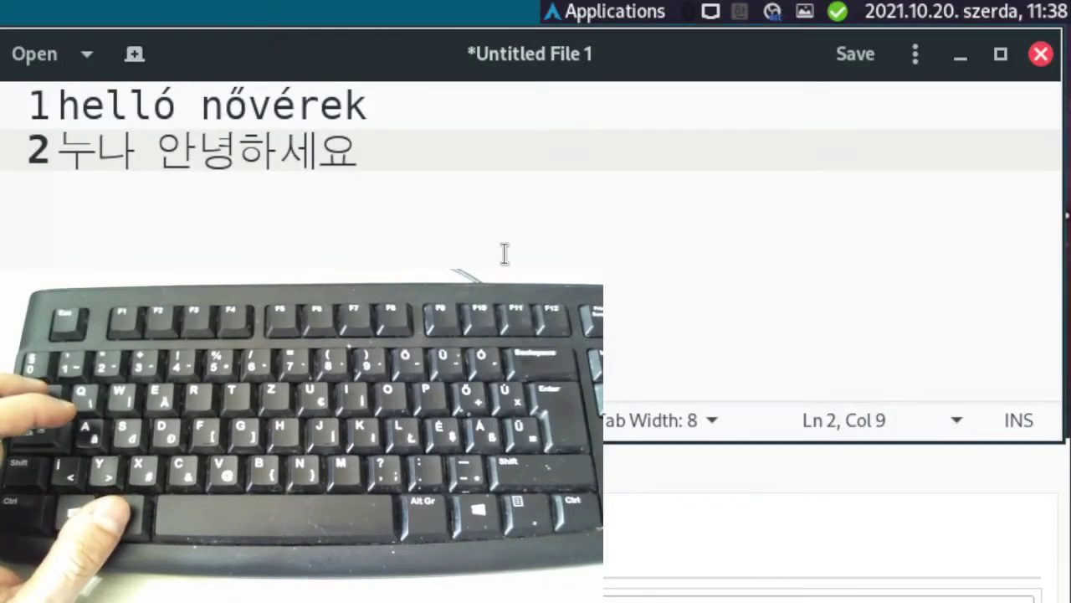
Step: In the text editor, add a third line reading 한글 followed by a space
key("Return")
type("ㄴ")
key("BackSpace")
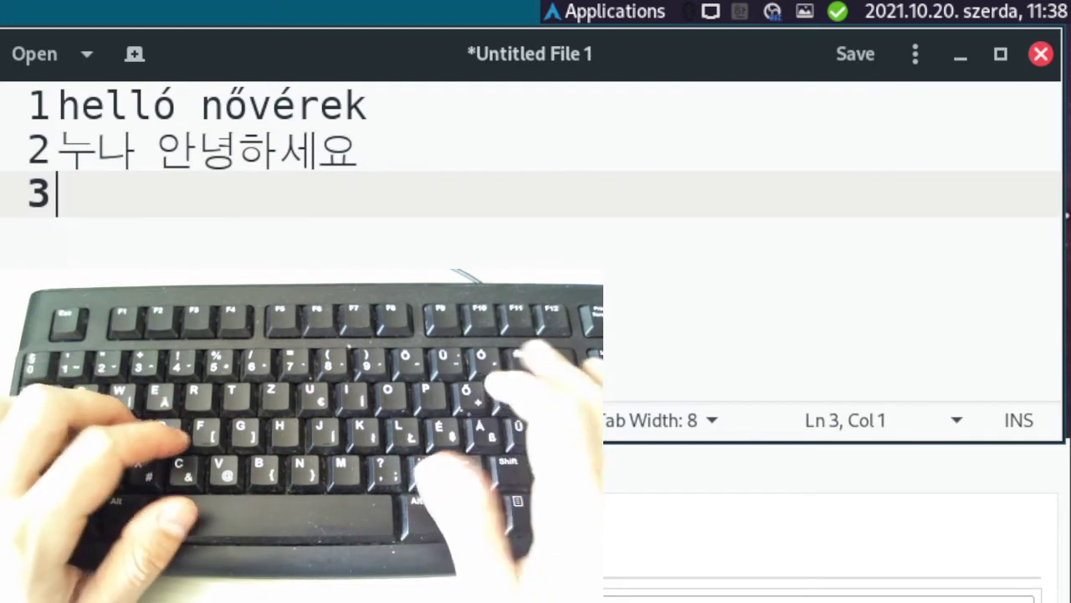
type("한글")
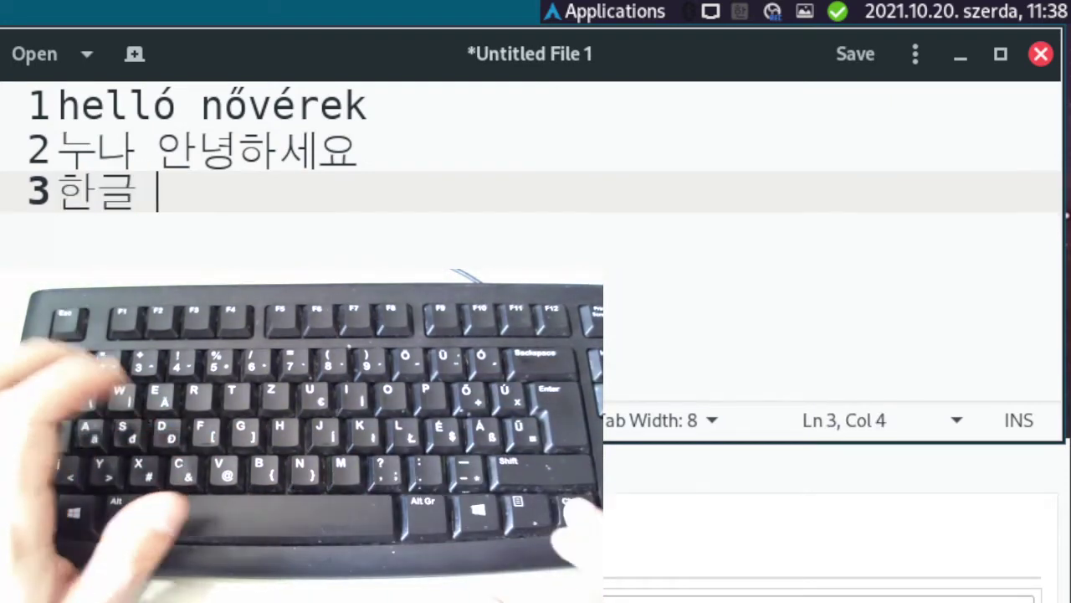
Step: Try the Group 2 layout with the letters őőőűálsd after 한글, erase them, and return to Group 1
key("Control_R")
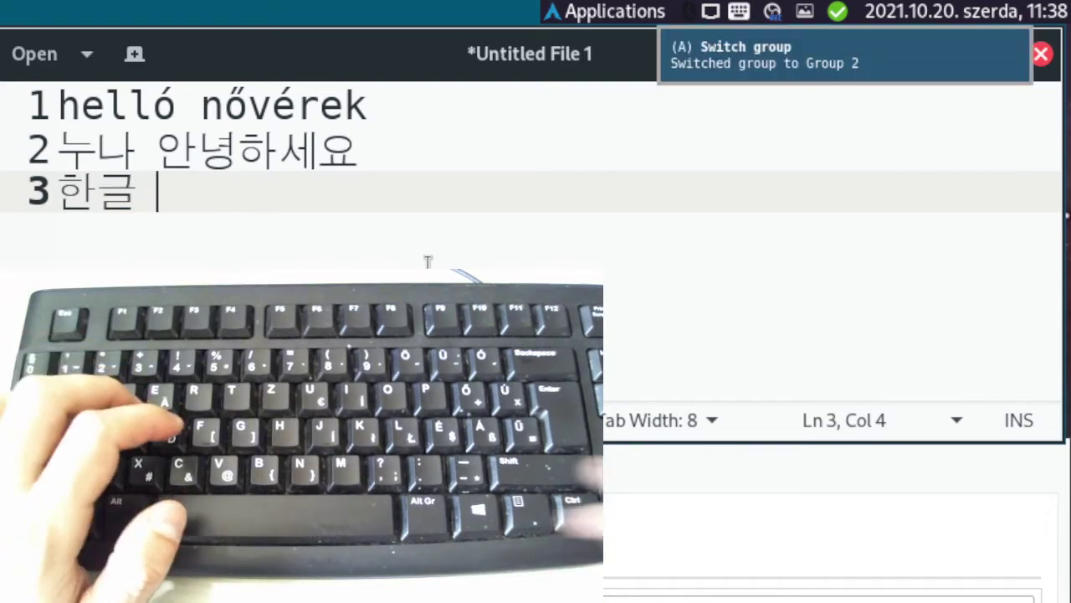
type("őőőűálsd")
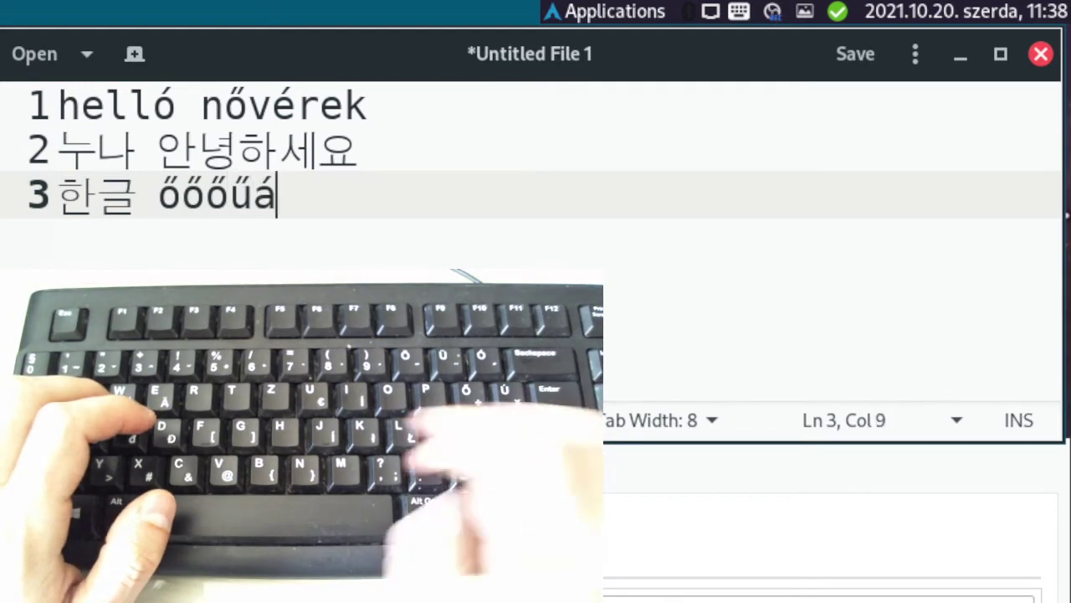
key("BackSpace")
key("BackSpace")
key("BackSpace")
key("BackSpace")
key("BackSpace")
key("BackSpace")
key("BackSpace")
key("BackSpace")
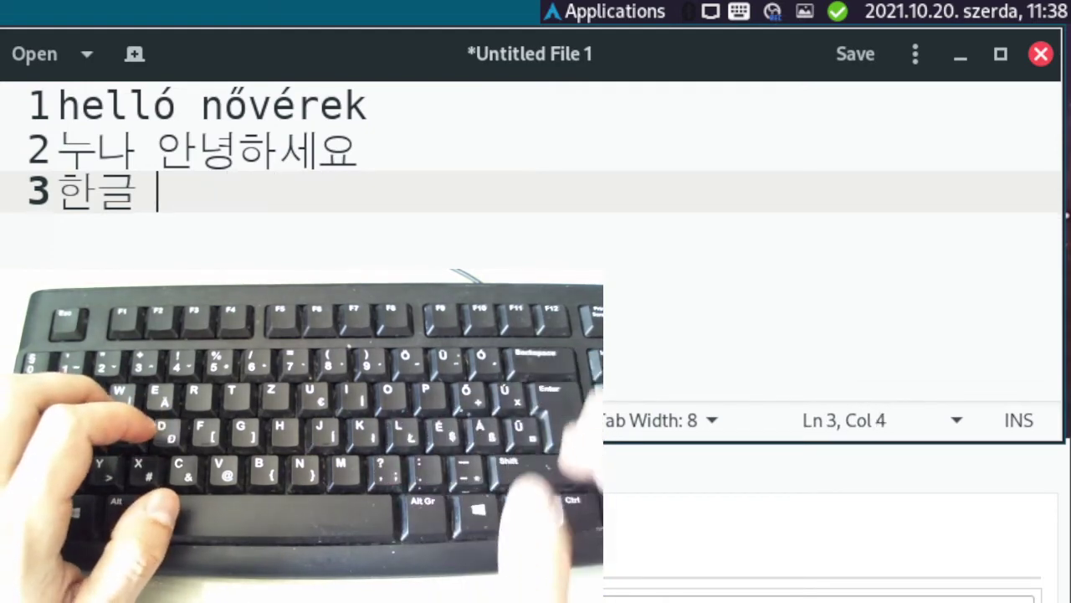
key("super+space")
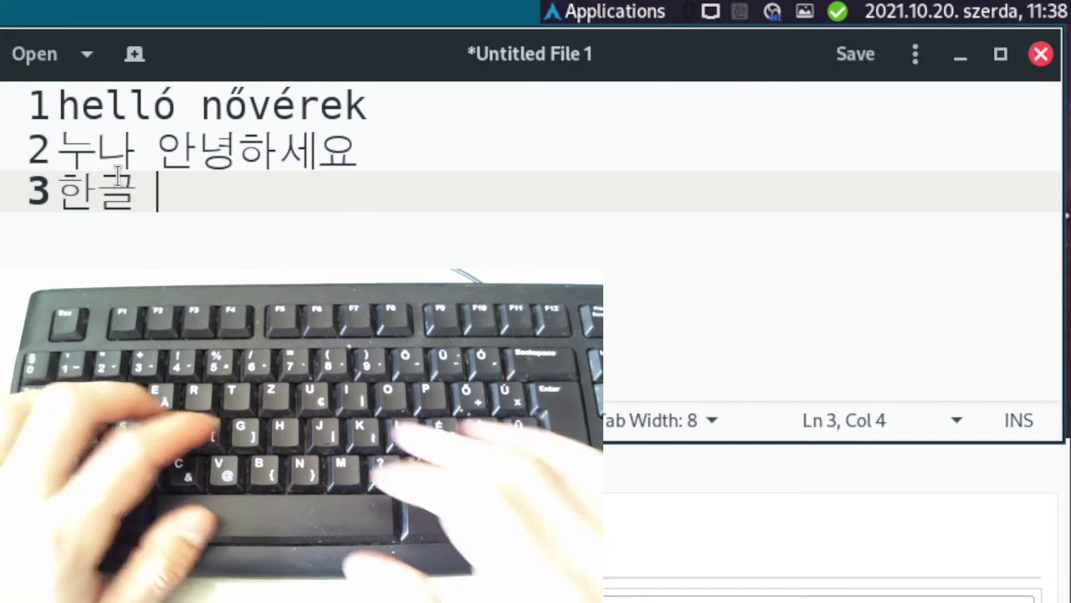
Step: Write 한국 after 한글 on line 3 and convert it to the Hanja candidate 韓國
type("ㅎㅏㄴㄱㅜㄱ")
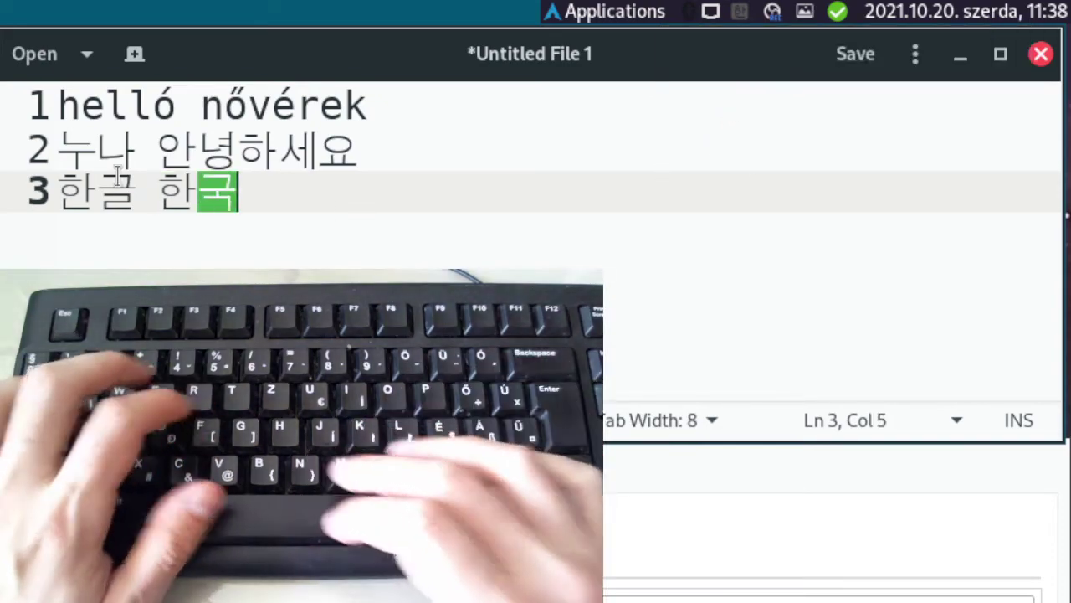
key("Hangul_Hanja")
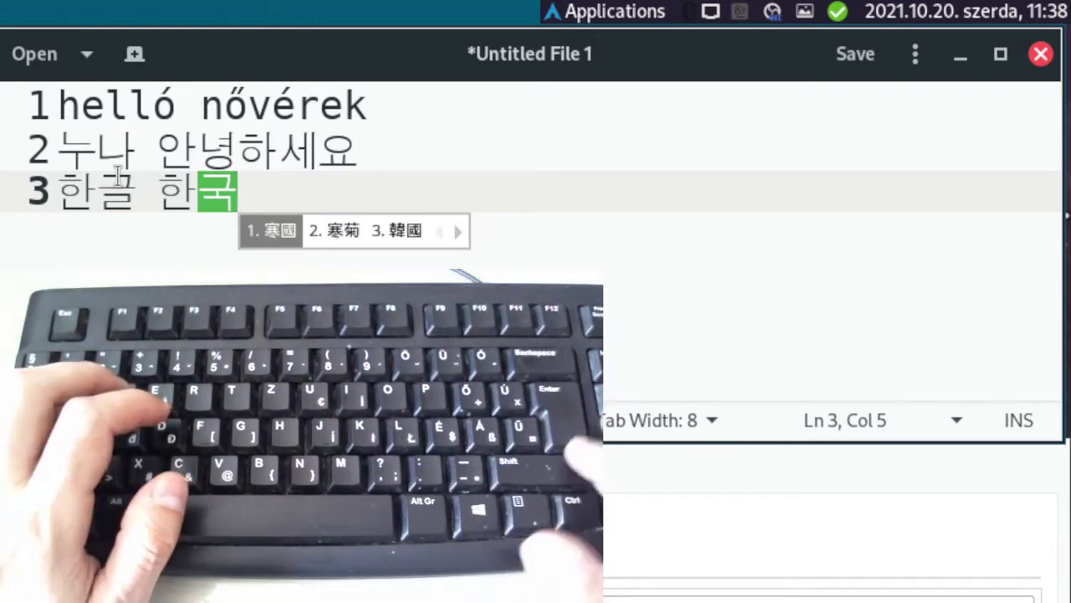
key("Right")
key("Right")
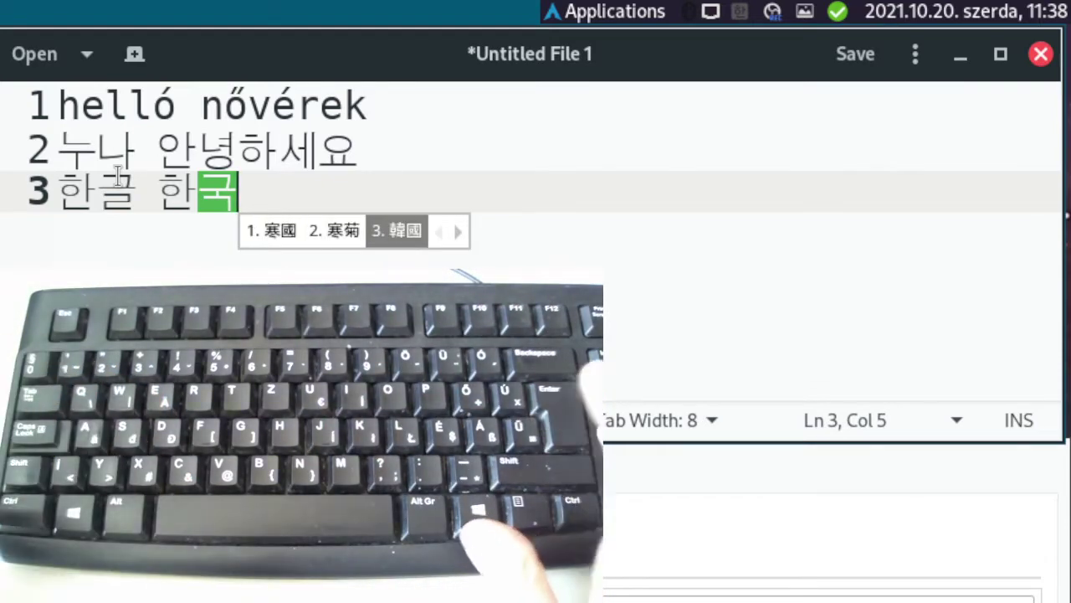
key("Return")
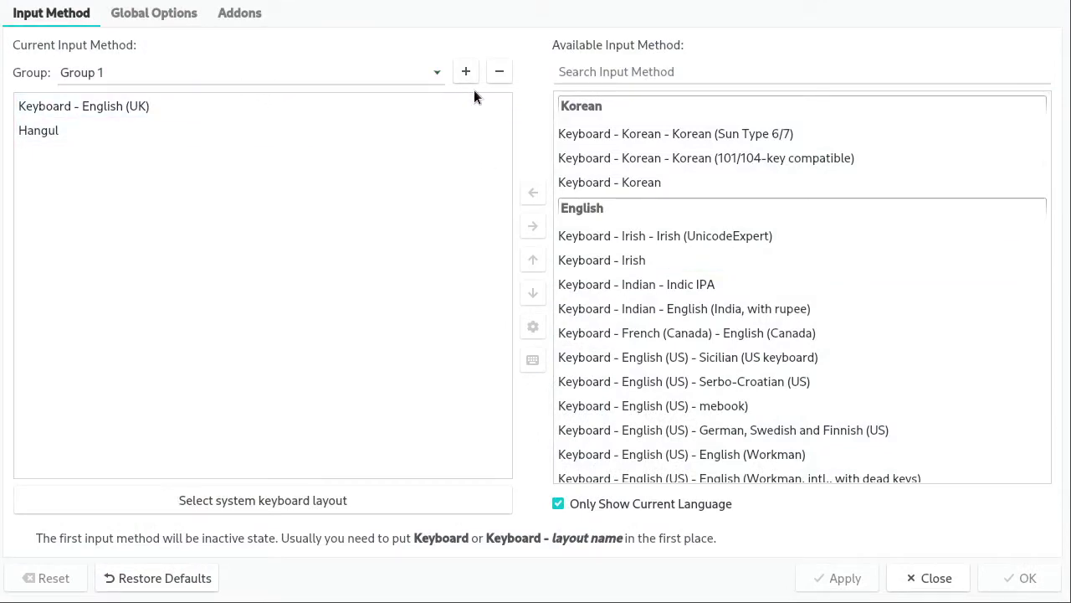
Step: In the input method configuration, delete Group 2 and remove Keyboard - English (UK) from Group 1
left_click(154, 72)
left_click(154, 72)
left_click(153, 72)
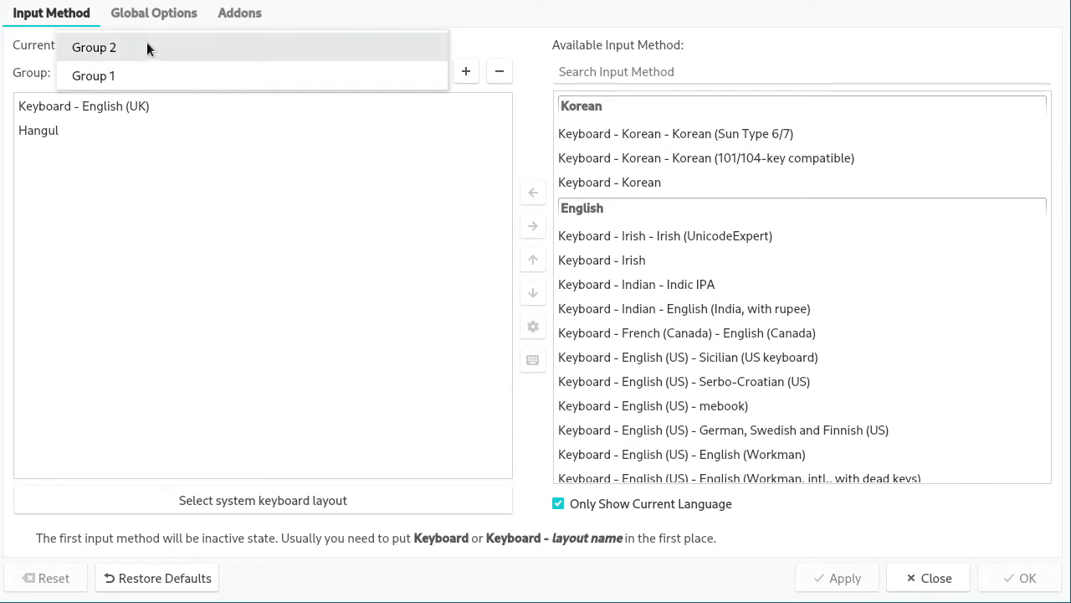
left_click(146, 47)
left_click(499, 71)
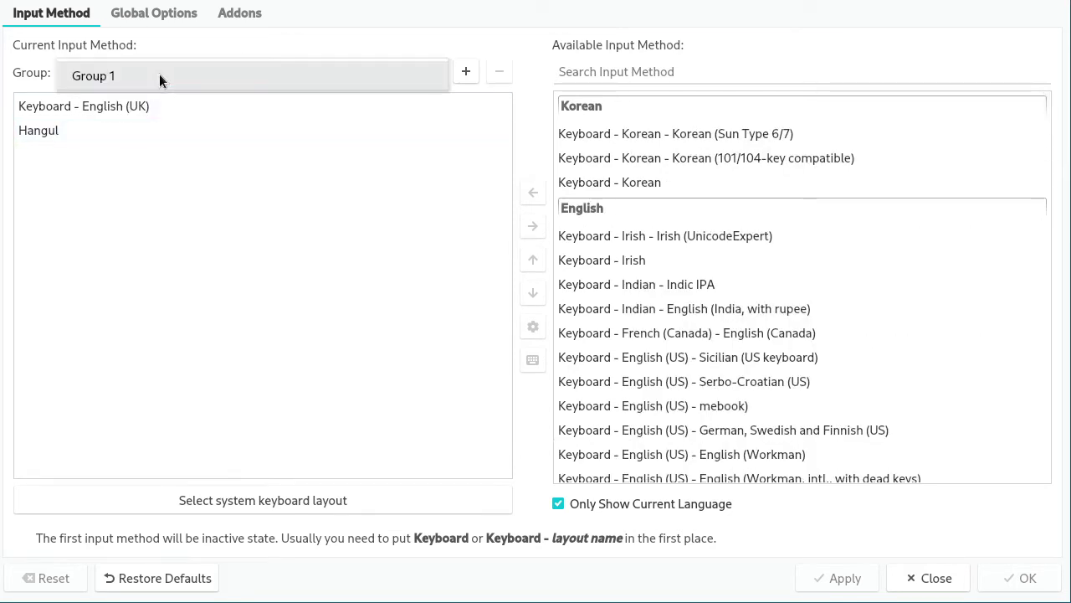
left_click(126, 108)
left_click(533, 226)
Step: Search the available input methods for "hun", add Keyboard - Hungarian to Group 1, and place it above Hangul
left_click(698, 75)
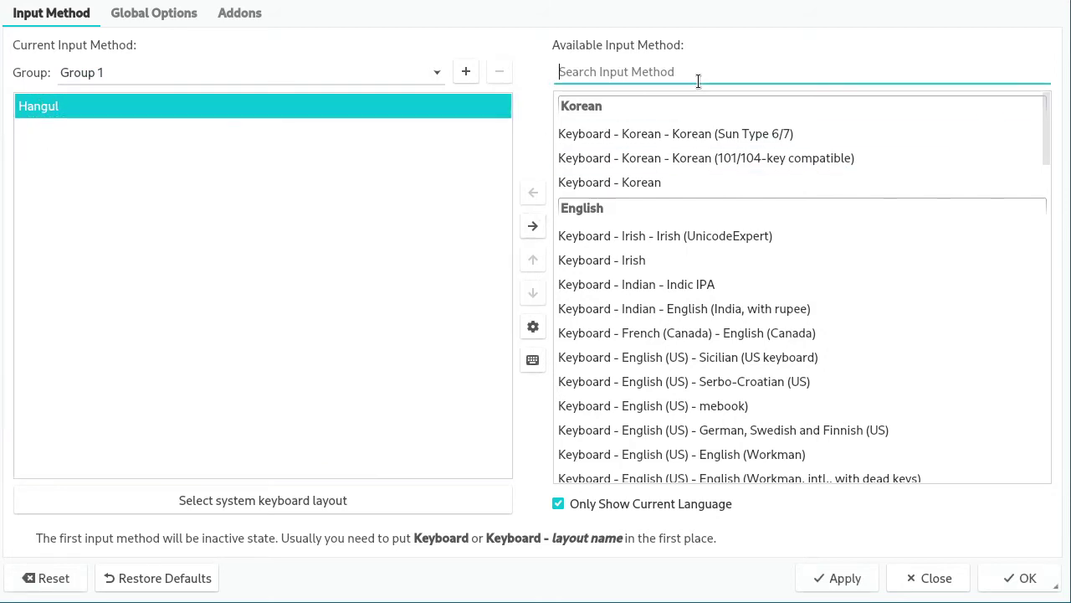
type("a")
key("BackSpace")
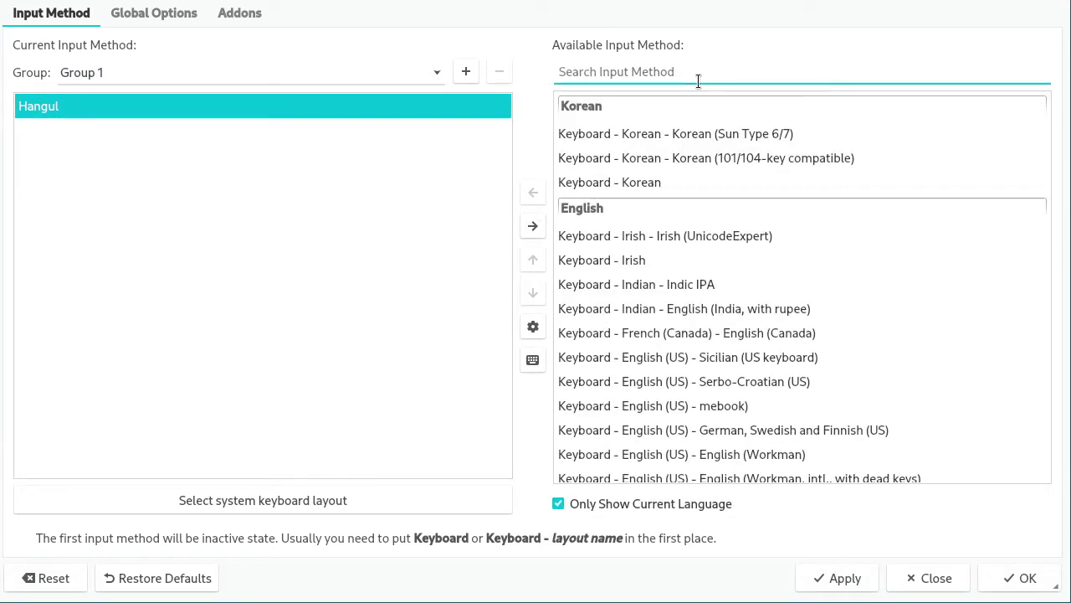
scroll(711, 306, "down", 20)
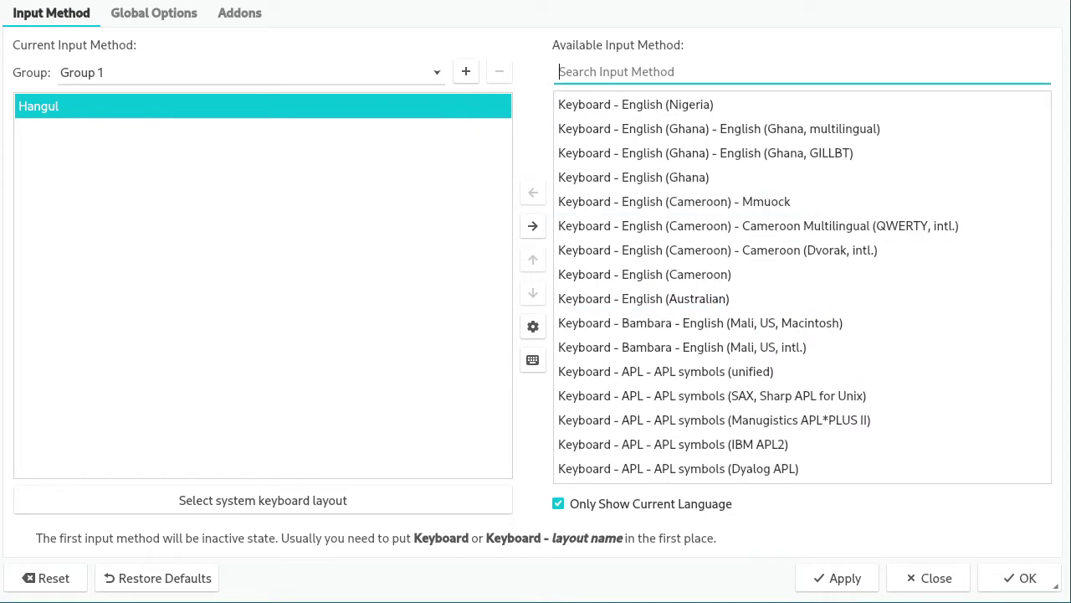
type("ㄹ")
key("BackSpace")
key("ctrl+space")
type("hun")
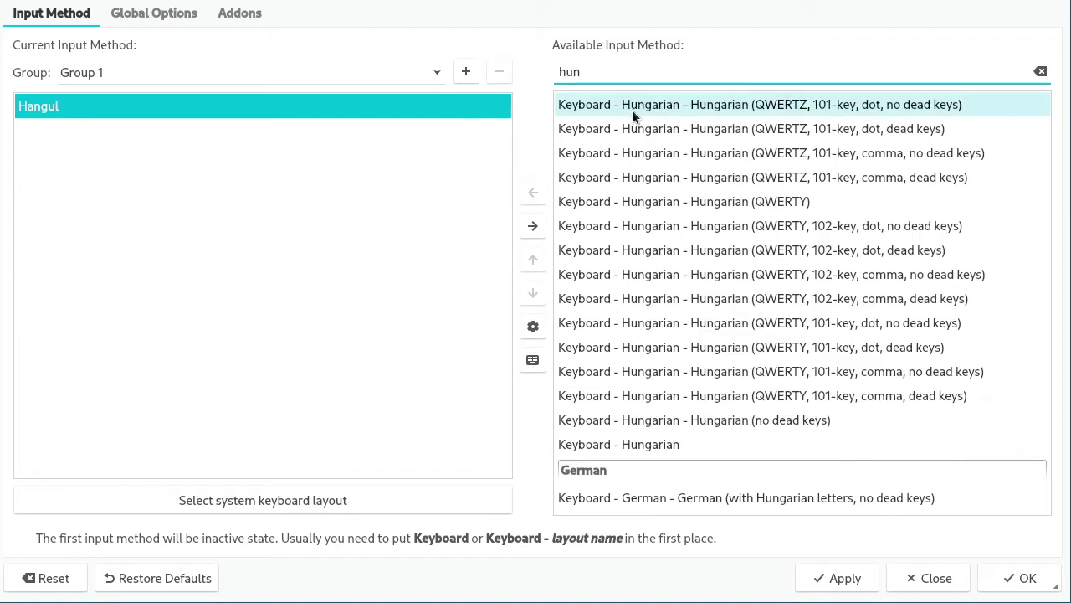
double_click(652, 445)
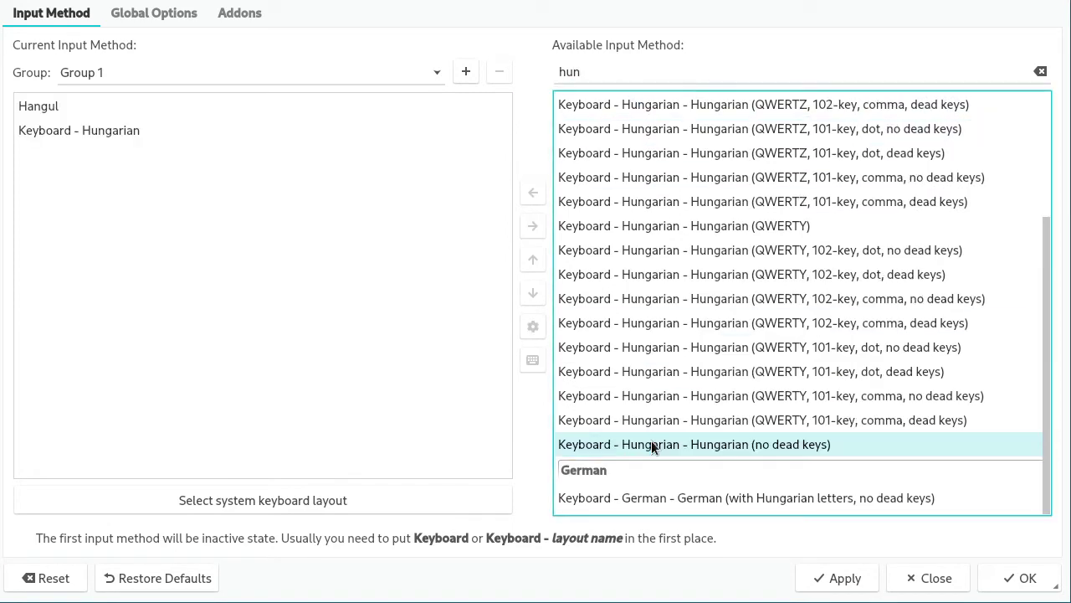
left_click(117, 132)
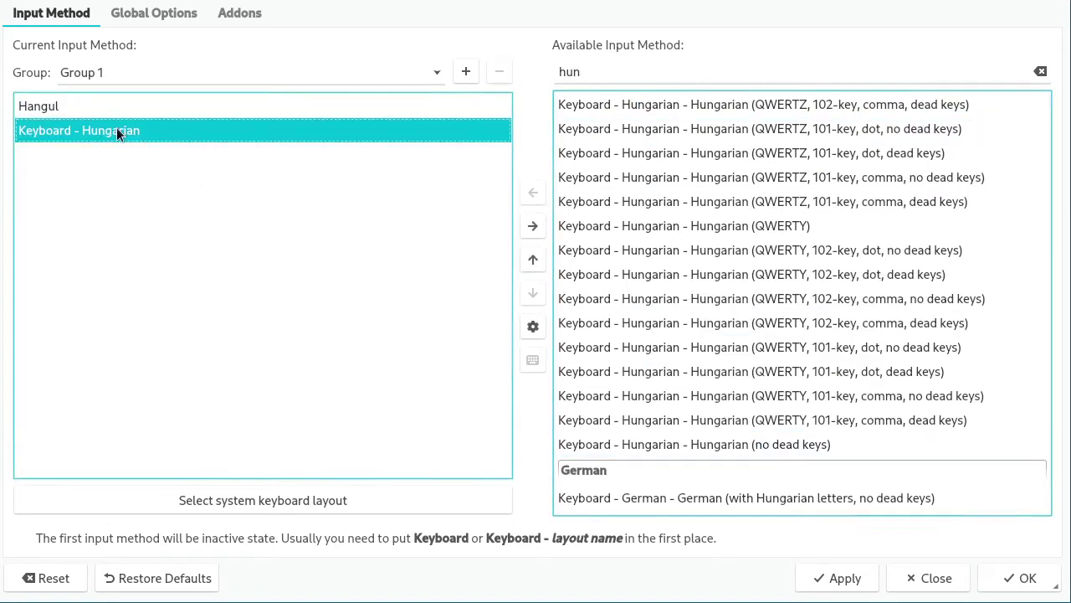
left_click(533, 261)
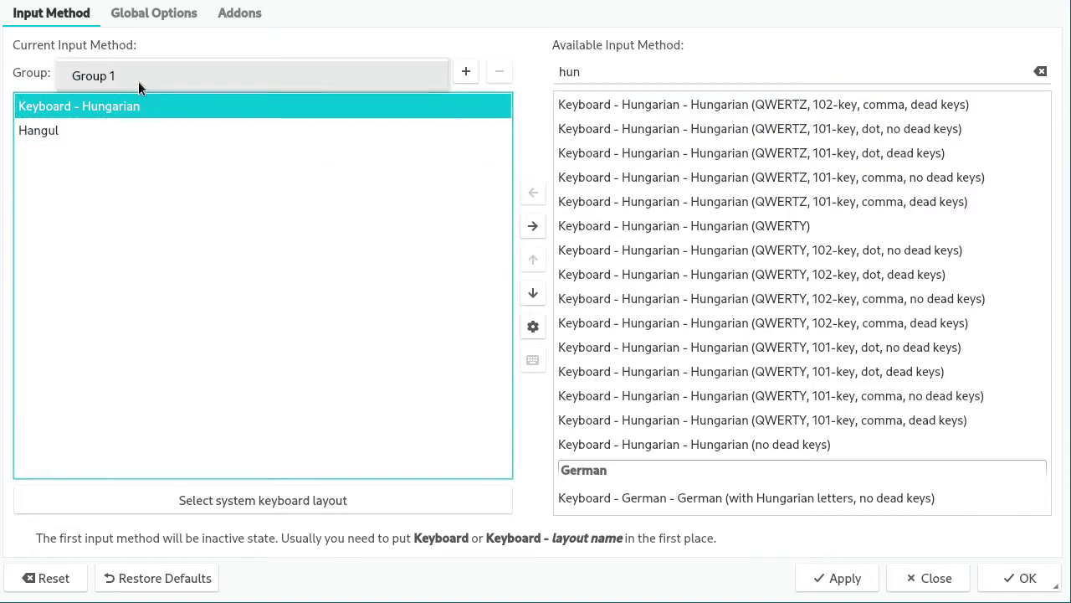
Step: In the global options, disable skipping the first input method while enumerating and remove the Control+Space hotkey from Enumerate Input Method Group Backward
left_click(140, 20)
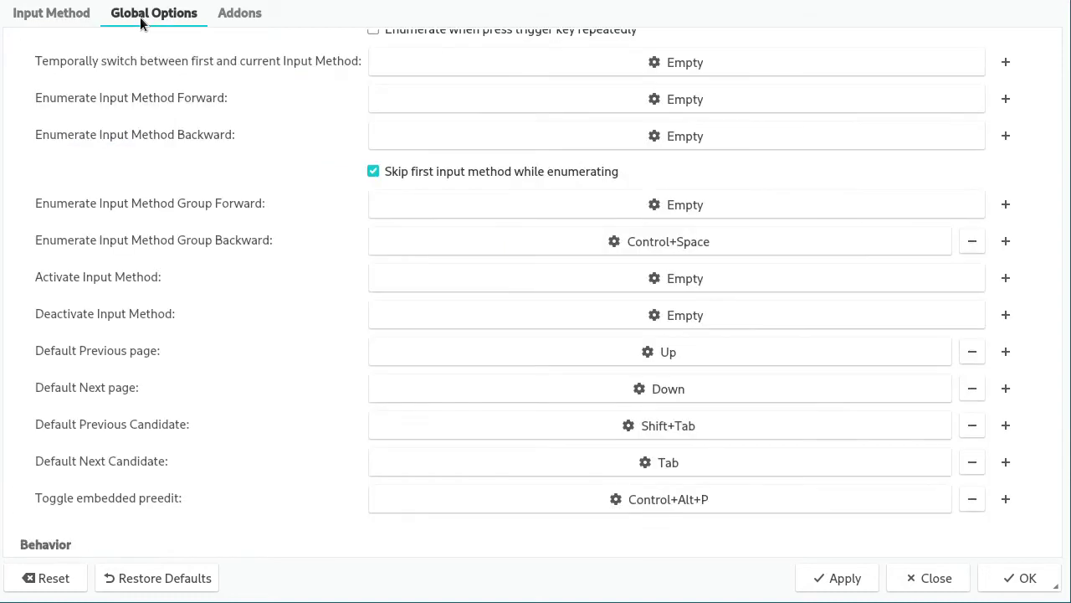
left_click(435, 172)
scroll(318, 181, "up", 3)
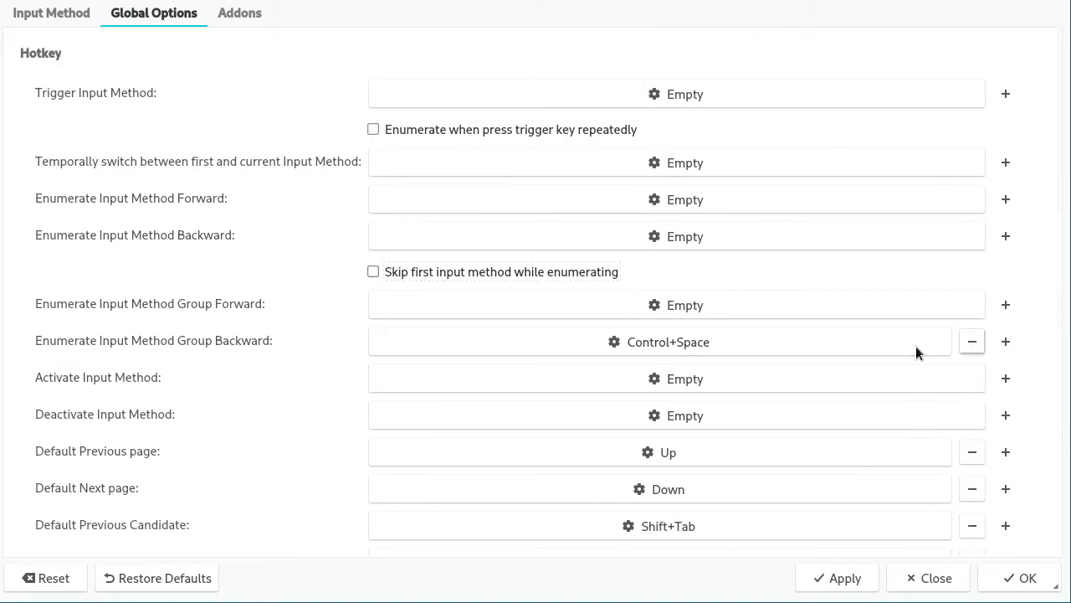
left_click(973, 342)
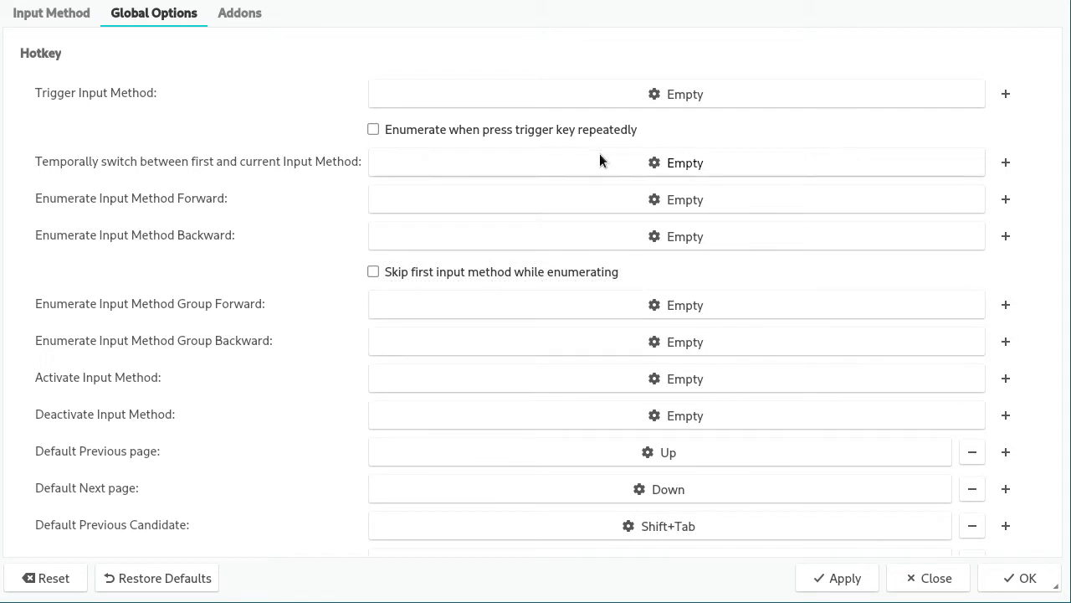
left_click(657, 165)
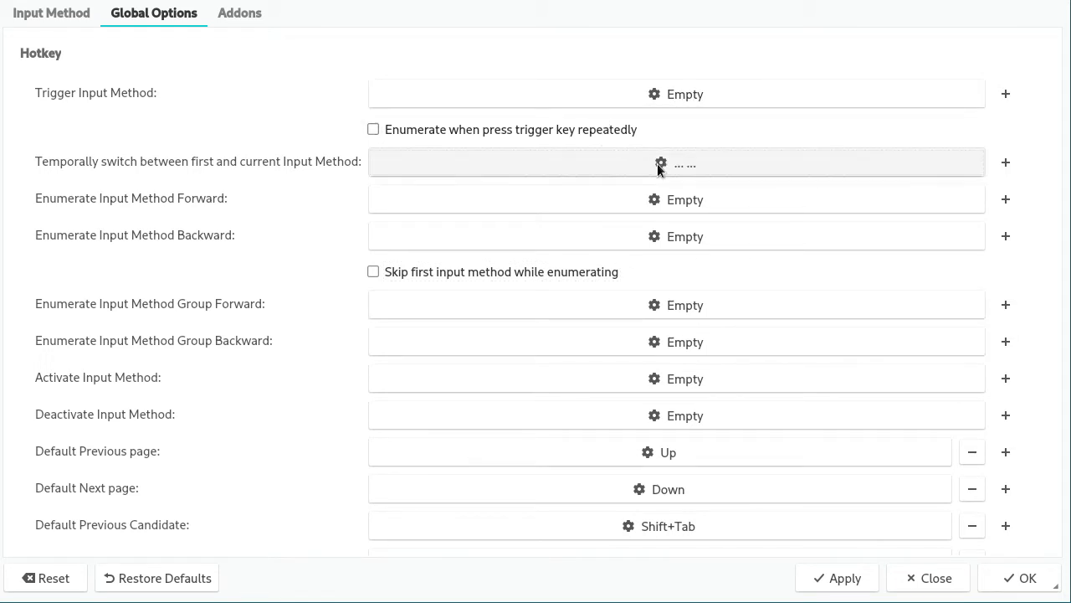
key("ctrl+space")
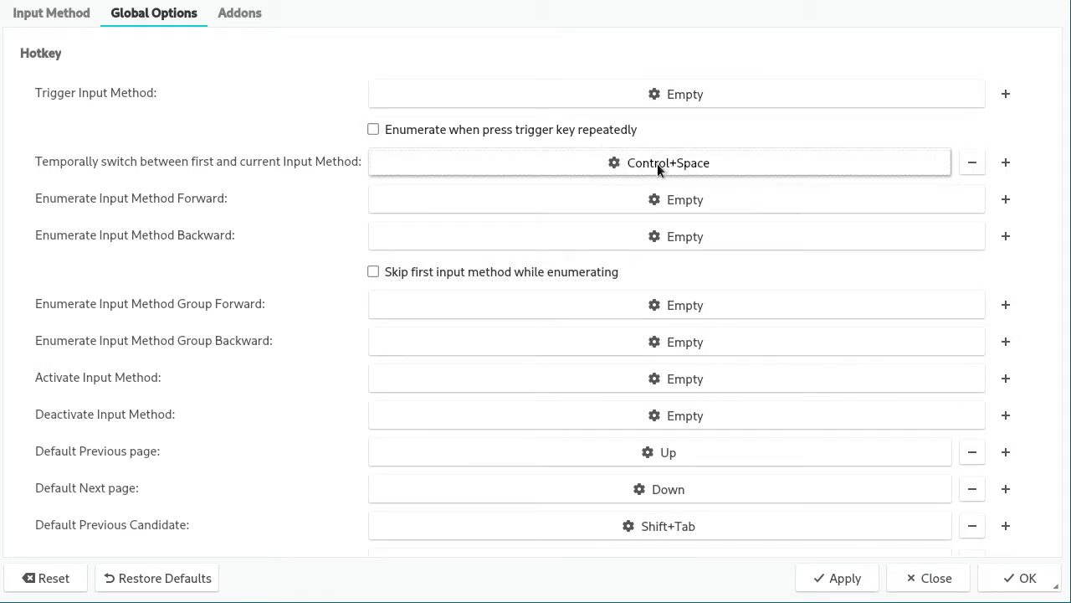
left_click(973, 162)
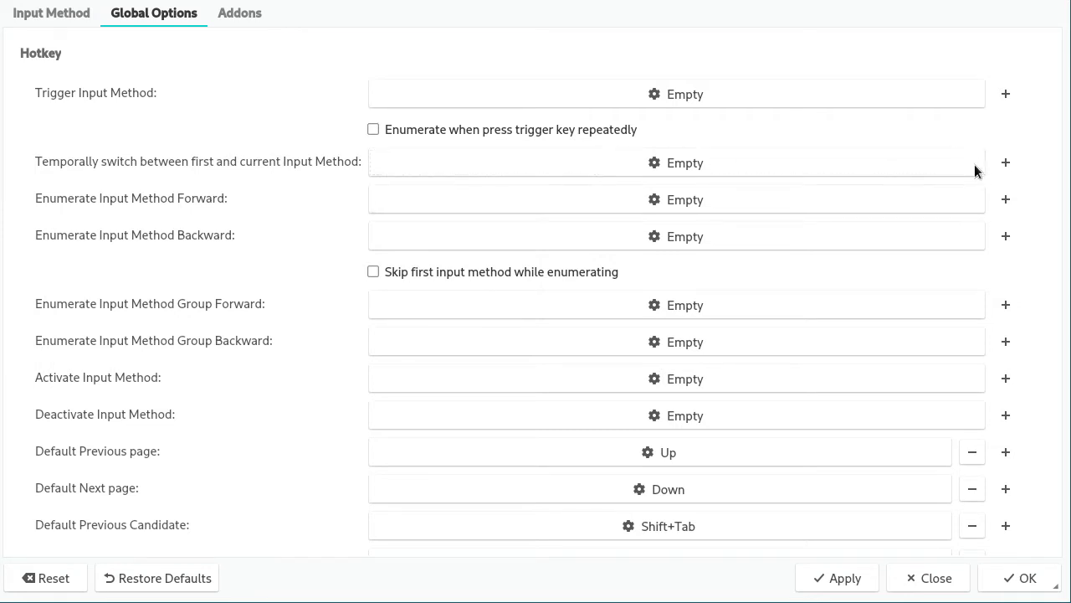
Step: Assign Control+Space to Enumerate Input Method Forward, apply the configuration, and accept changing the layout setting to match the input method
left_click(904, 200)
key("ctrl+space")
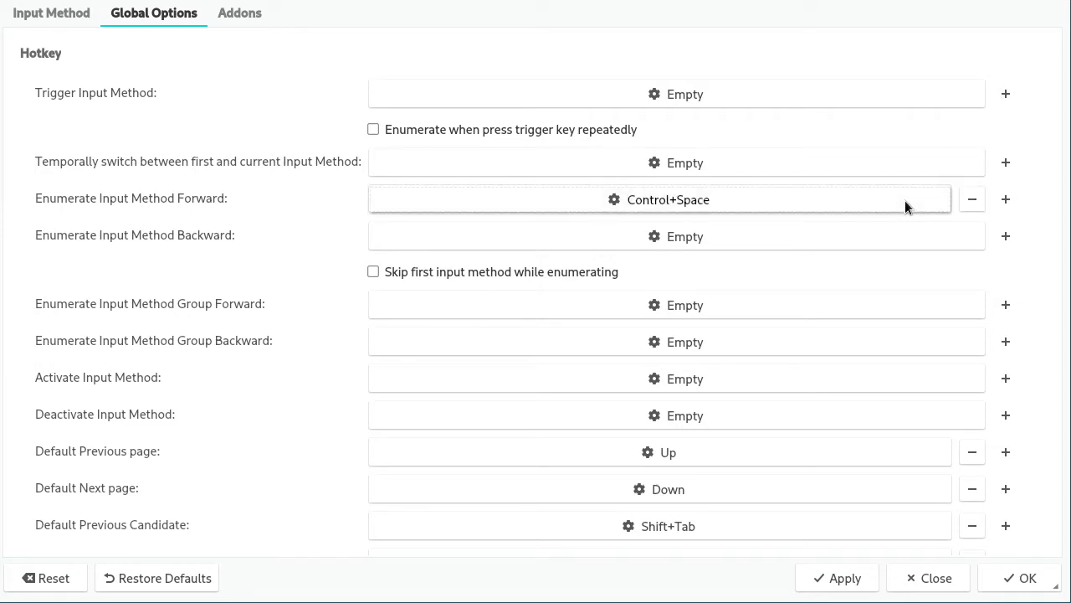
left_click(856, 580)
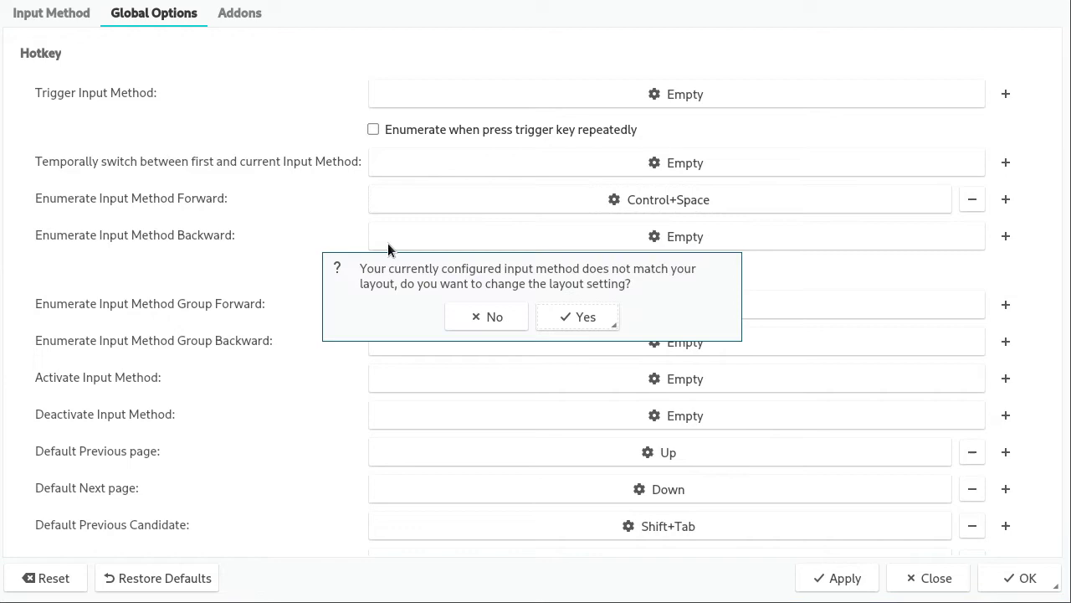
left_click(560, 317)
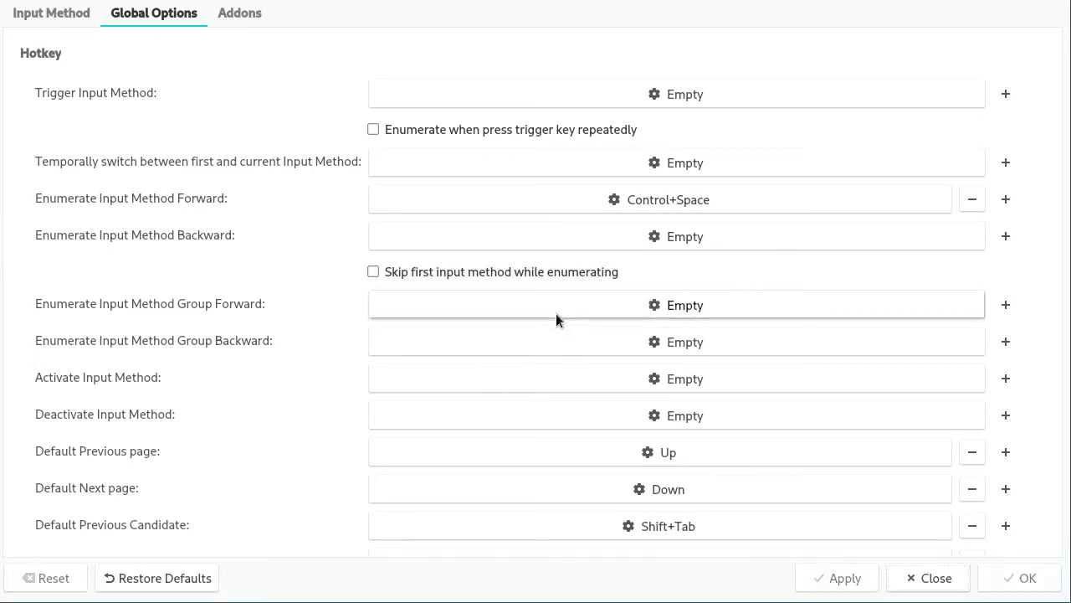
Step: Check the system keyboard layout selection for Group 1 and accept it with Hungarian and the Default variant
left_click(51, 13)
left_click(311, 495)
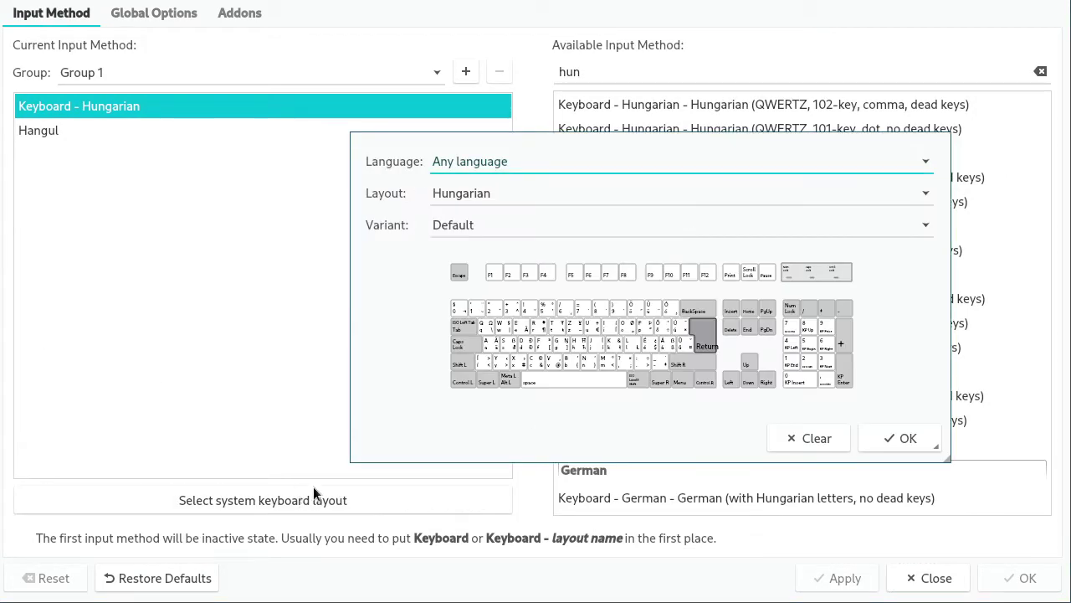
left_click(898, 439)
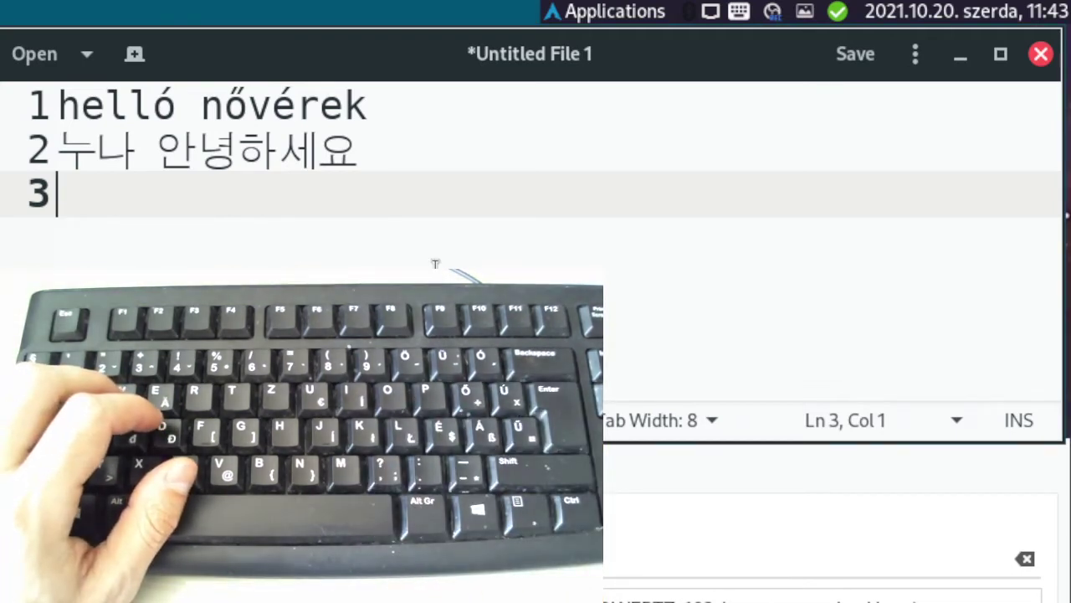
Step: In the text editor, write qwertzúőpóüöűáűáé on line 3 in Hungarian, switch to Hangul, and add 한국
type("qwertz")
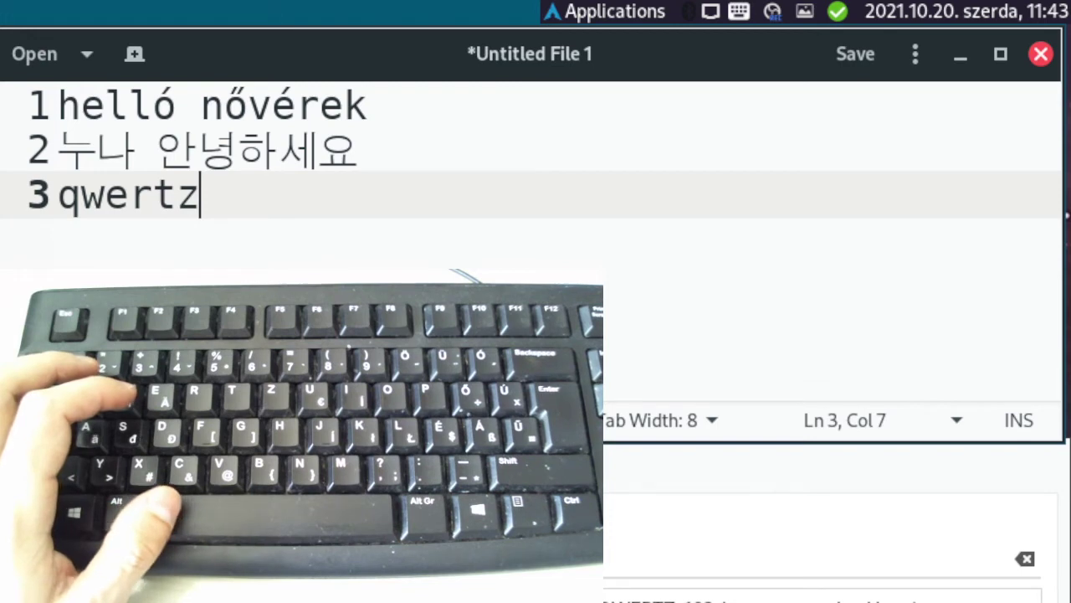
type("úőpóüöűáűáé")
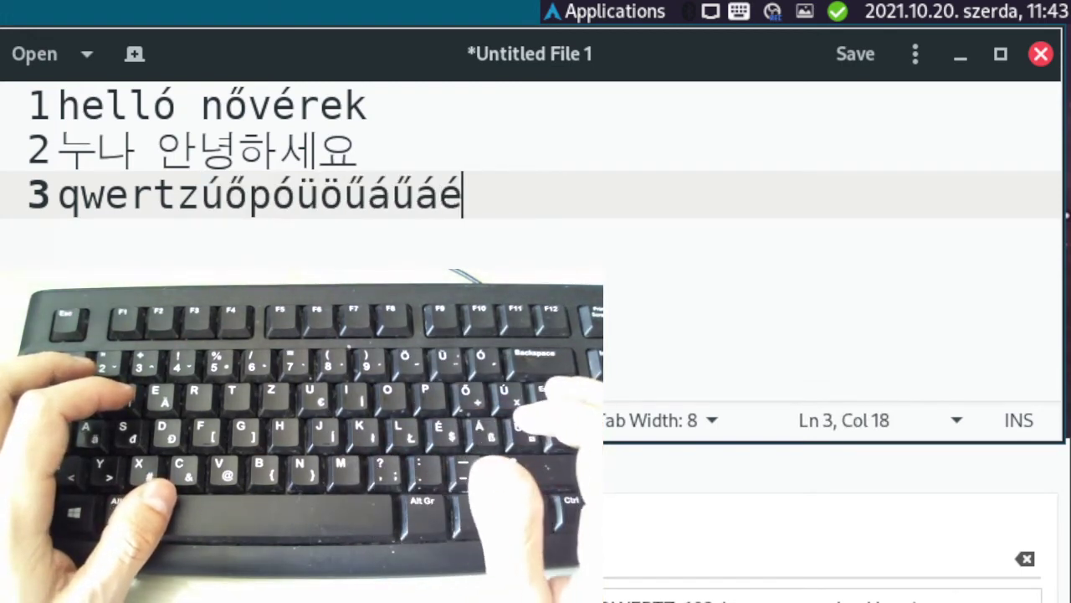
key("shift+space")
type("한국")
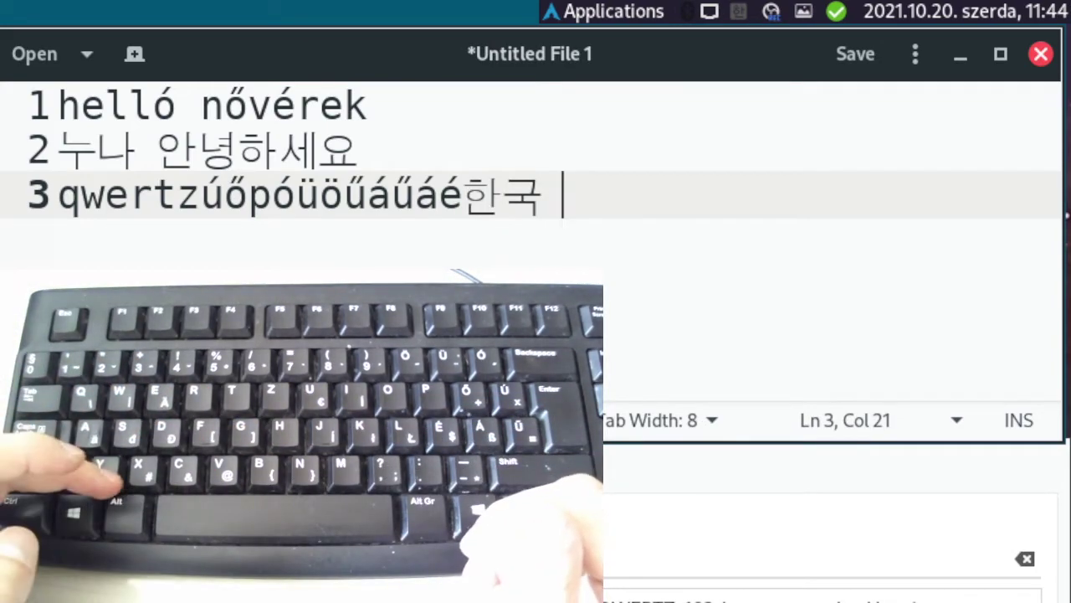
Step: Try the Hangul letters ㅛㅛㅋㅋ 켜 ㅔㅐㅑ켜 after 한국 on line 3 and erase them
type(" ㅛㅛ")
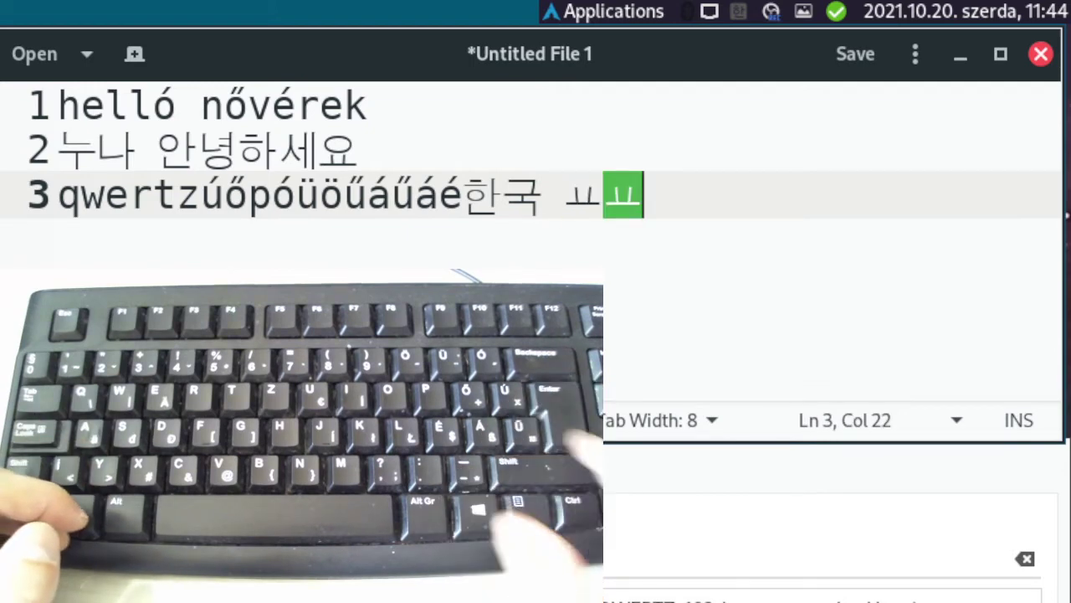
key("Hangul")
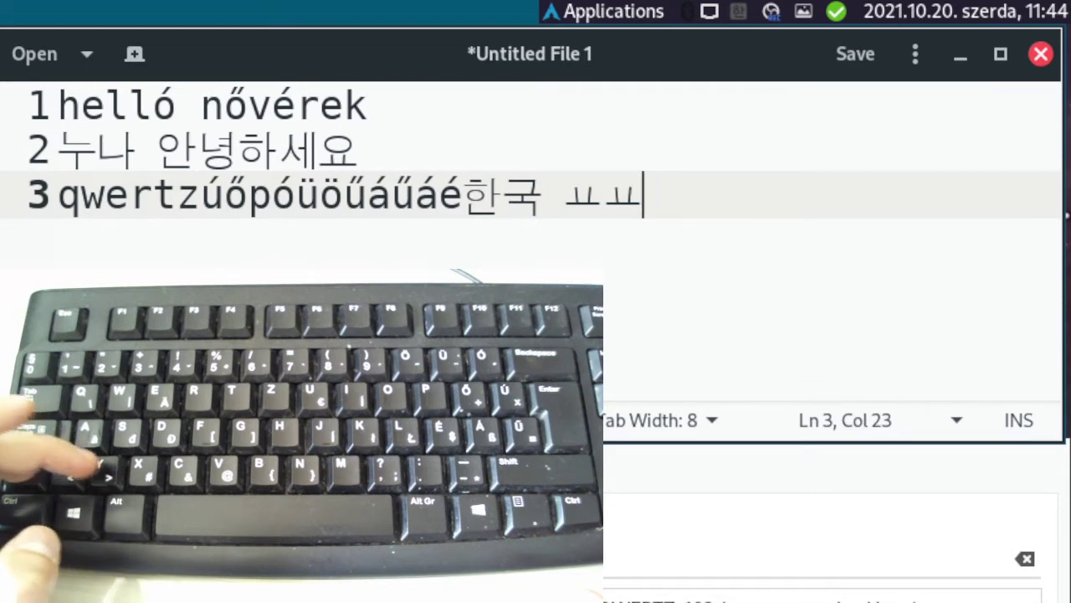
type("ㅋㅋ")
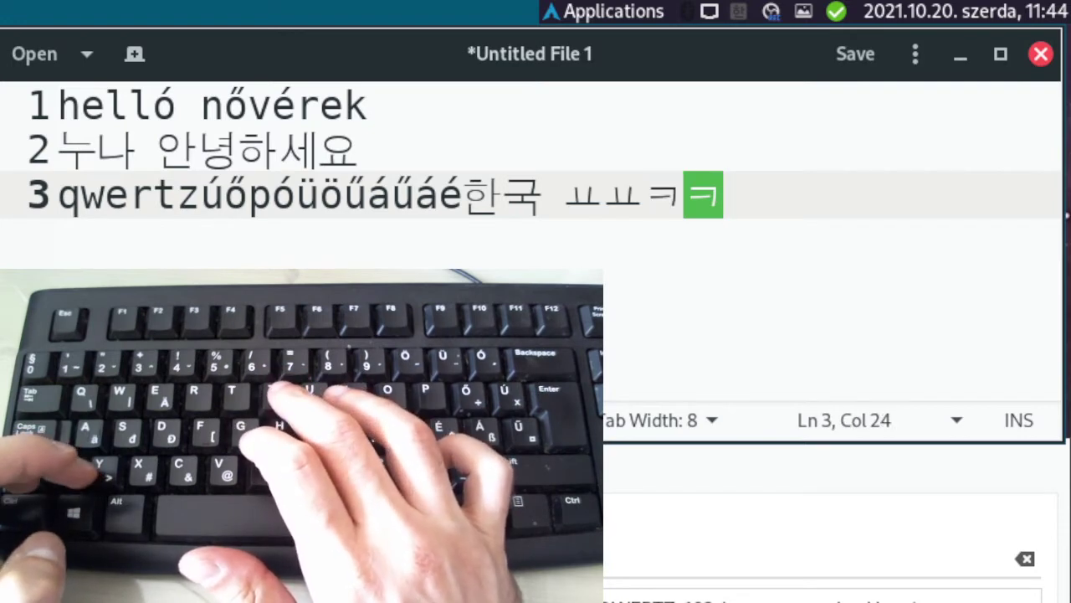
type(" 켜")
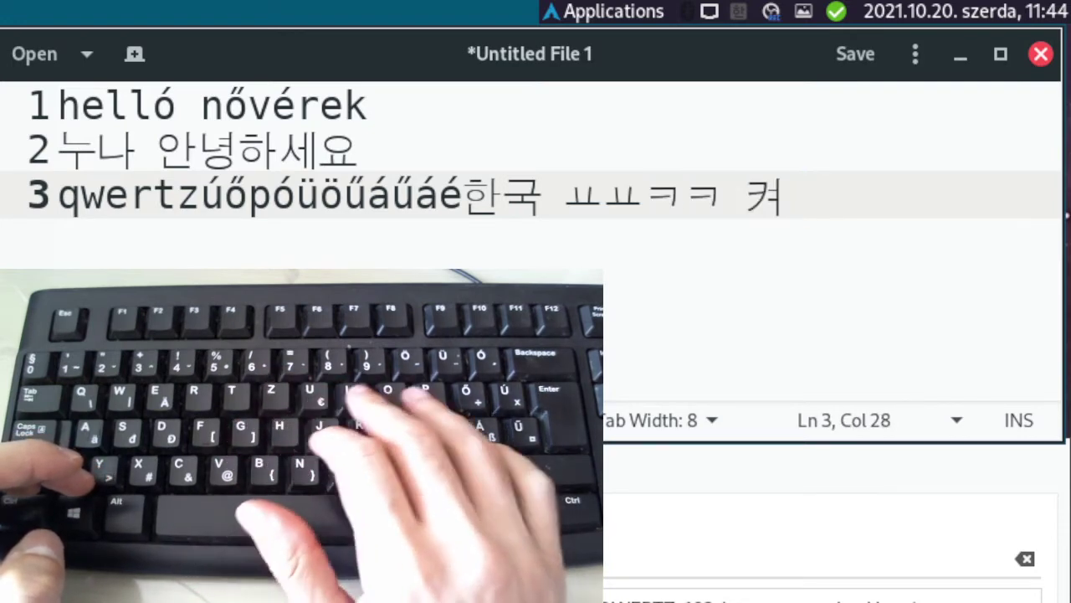
type(" ㅔㅐㅑ켜")
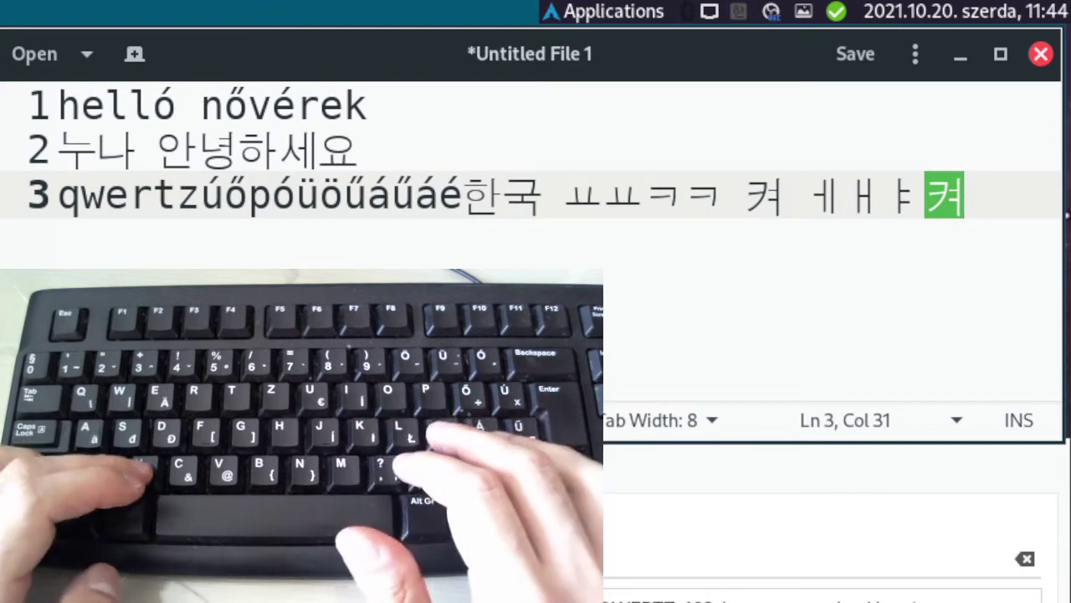
key("BackSpace")
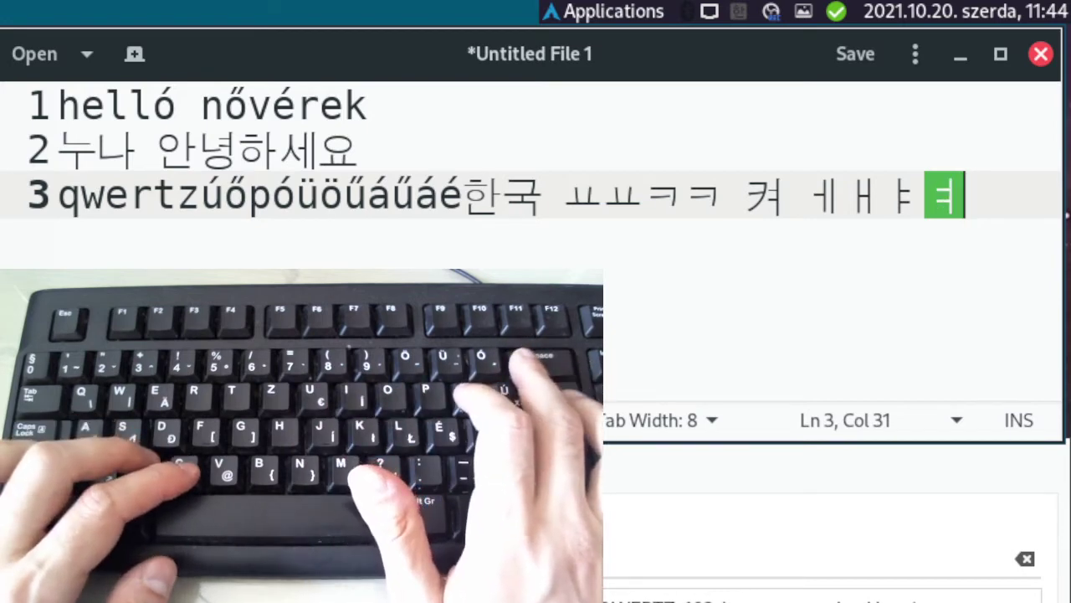
key("BackSpace")
key("BackSpace")
key("BackSpace")
key("BackSpace")
key("BackSpace")
key("BackSpace")
key("BackSpace")
key("BackSpace")
key("BackSpace")
key("BackSpace")
key("BackSpace")
Step: Try the Hangul letters ㅌㅊ표 after 한국, erase them, and clear all of line 3
type("ㅌㅊㅍ")
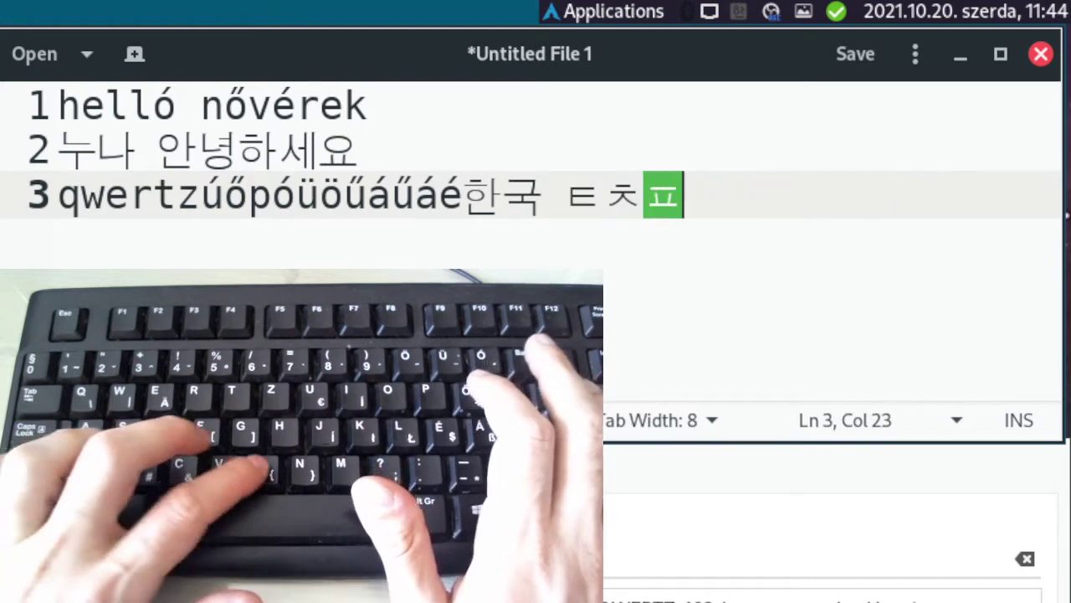
type("ㅛ")
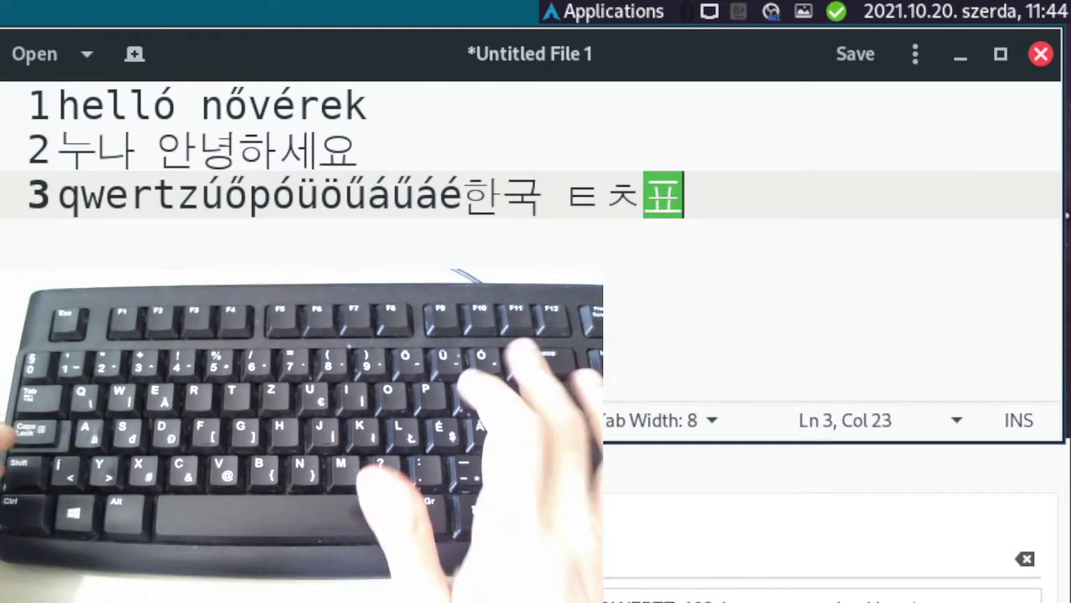
key("BackSpace")
key("BackSpace")
key("BackSpace")
key("BackSpace")
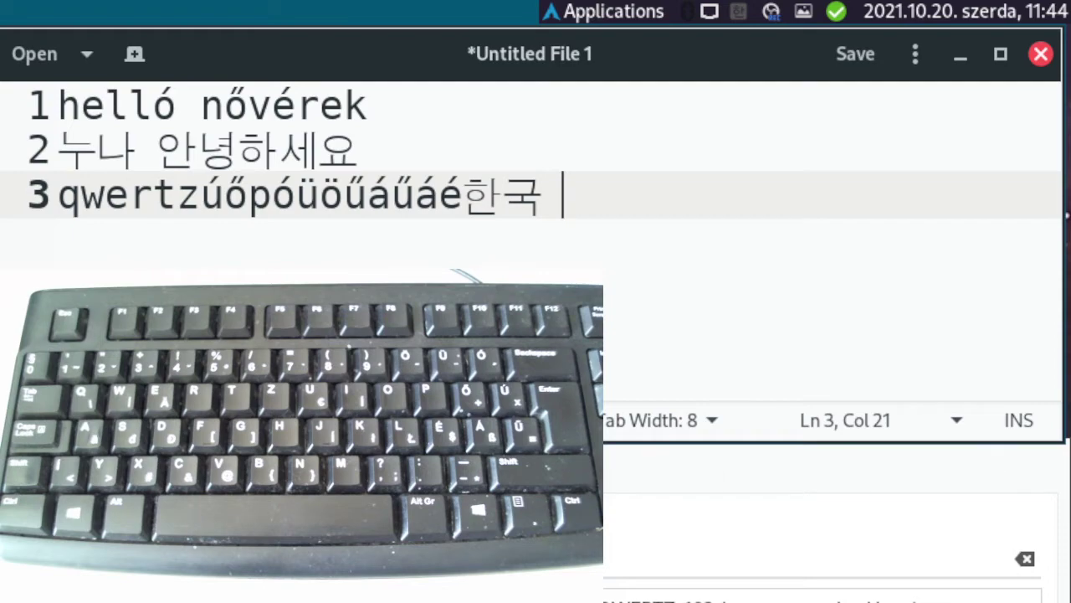
left_click_drag(658, 230, 43, 207)
key("BackSpace")
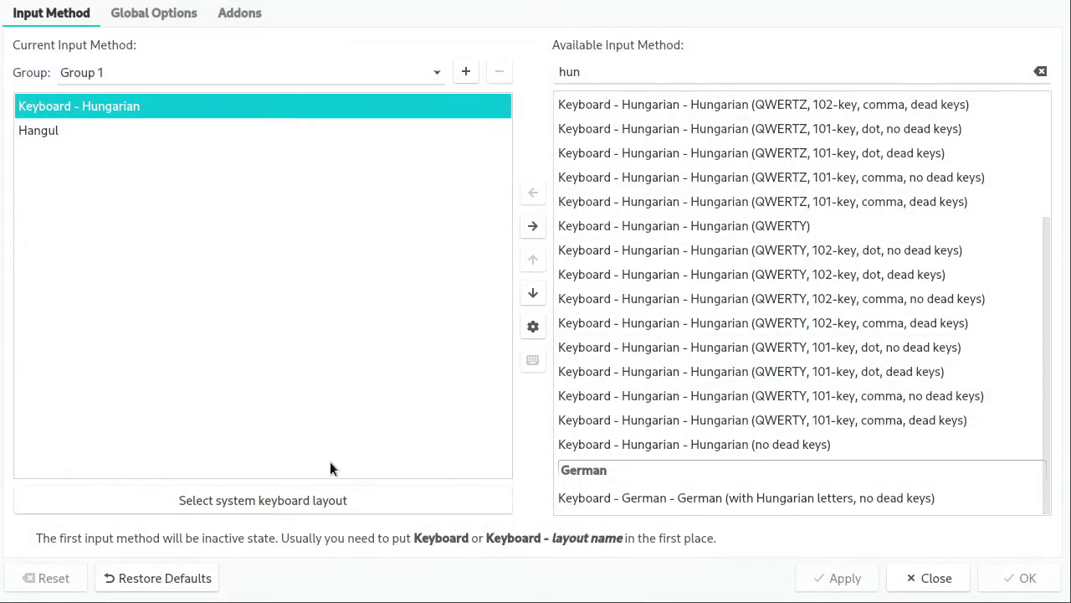
Step: In the input method configuration, set the system keyboard layout to English (US) and accept adding the corresponding input method to Group 1
left_click(285, 503)
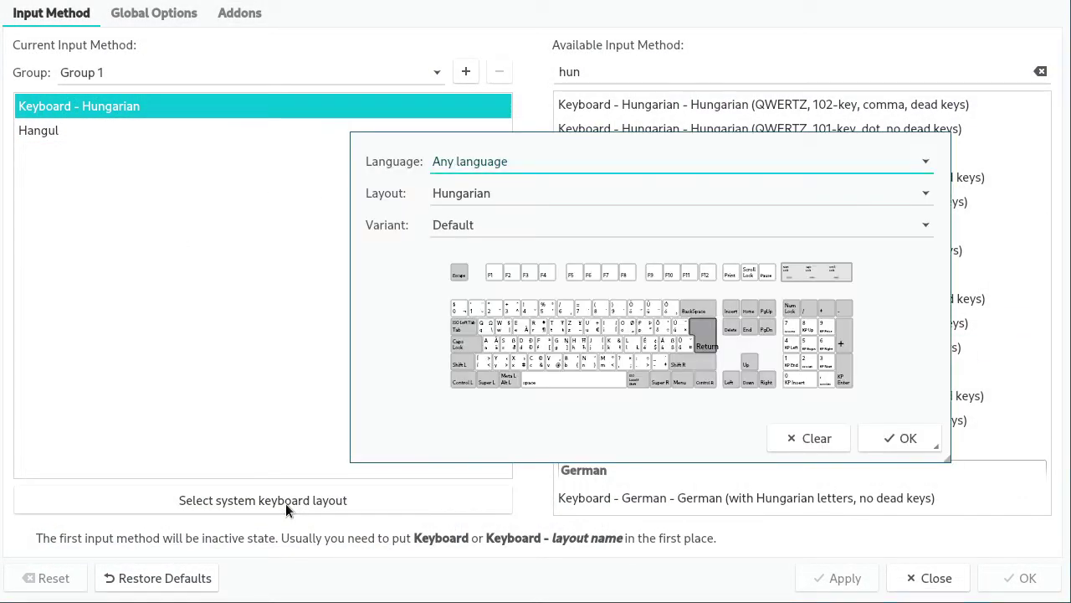
left_click(479, 193)
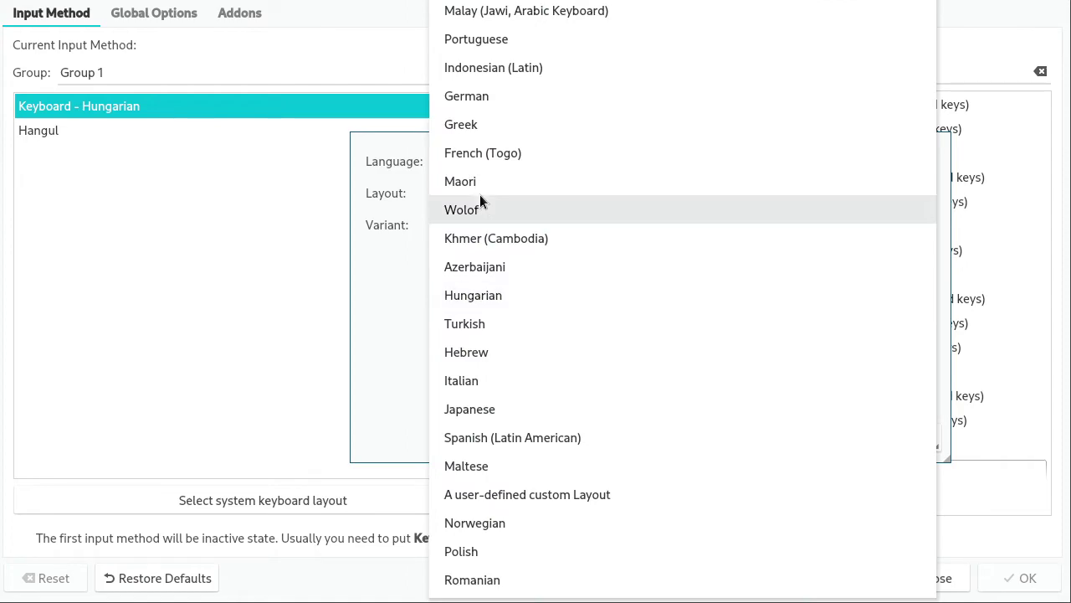
scroll(513, 276, "up", 4)
scroll(513, 274, "up", 12)
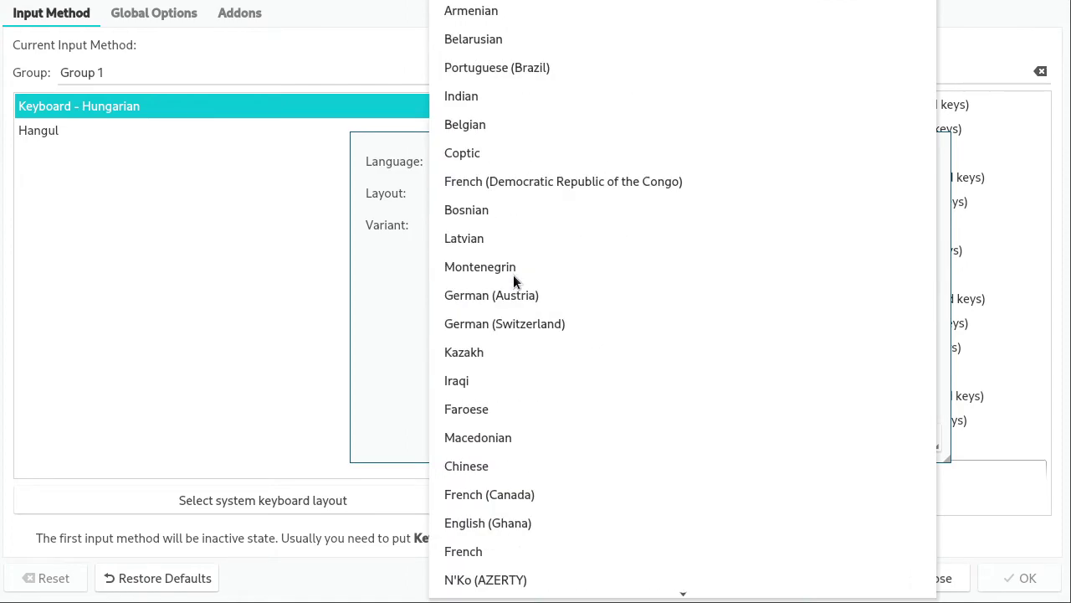
scroll(513, 276, "up", 3)
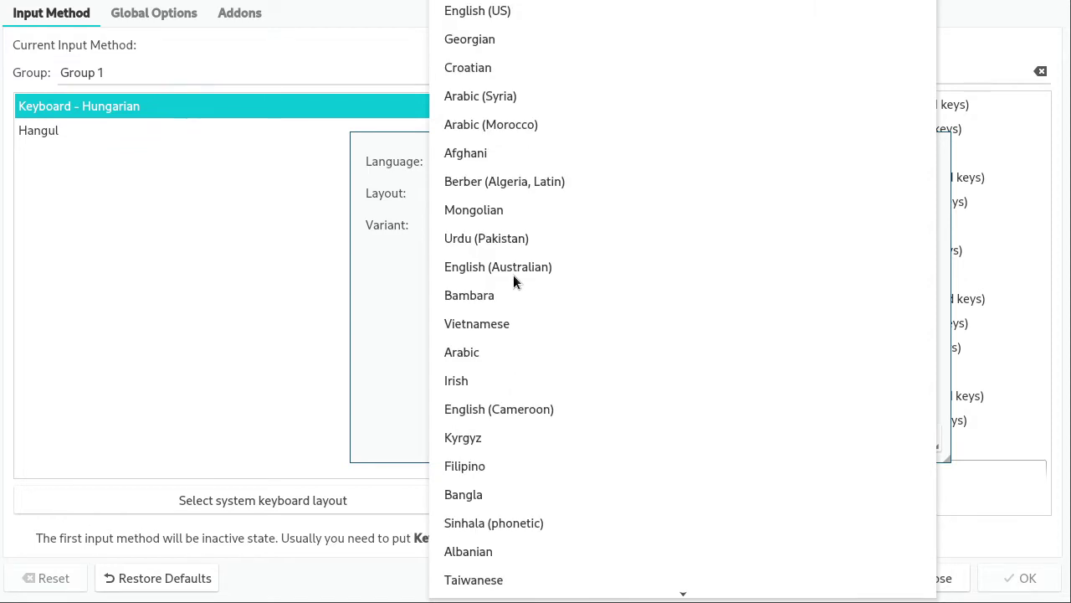
left_click(514, 96)
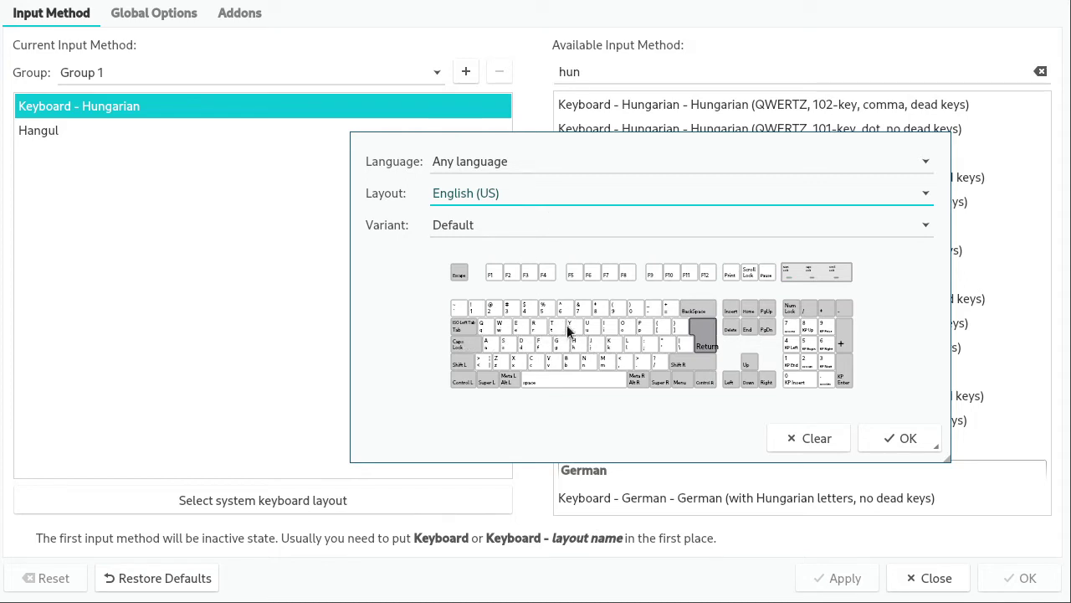
left_click(899, 438)
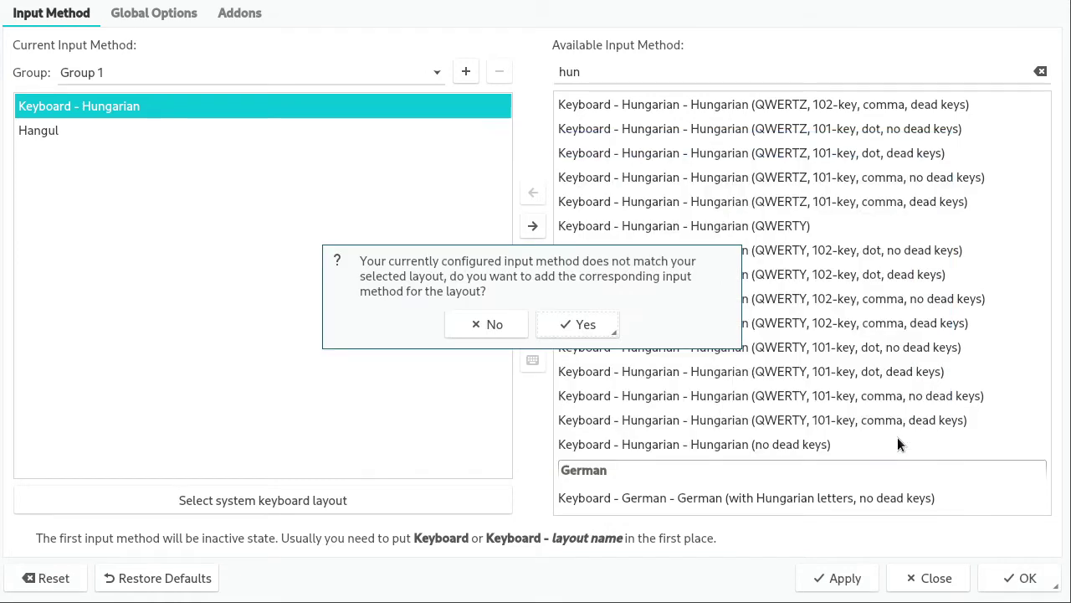
left_click(578, 323)
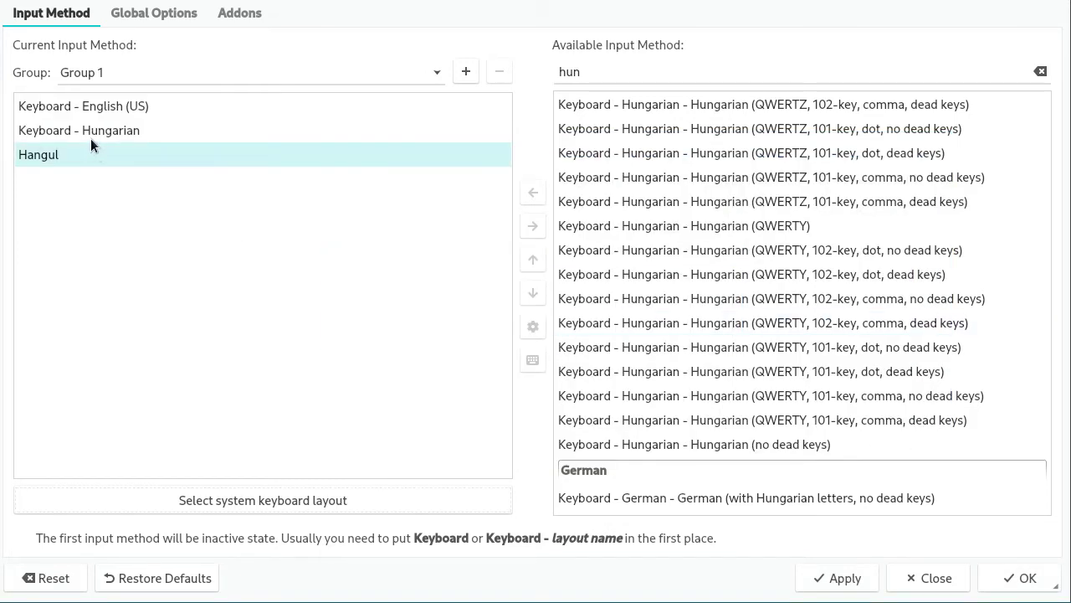
Step: Select Keyboard - English (US) at the head of Group 1 and apply the input method configuration
left_click(95, 106)
left_click(109, 129)
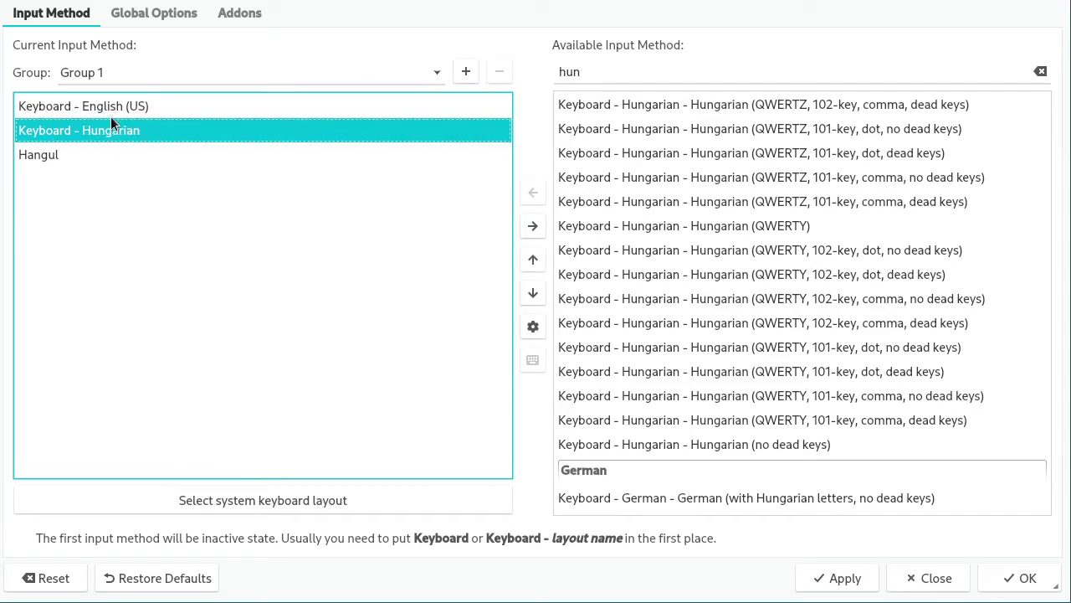
left_click(110, 113)
left_click(114, 129)
left_click(111, 145)
left_click(112, 113)
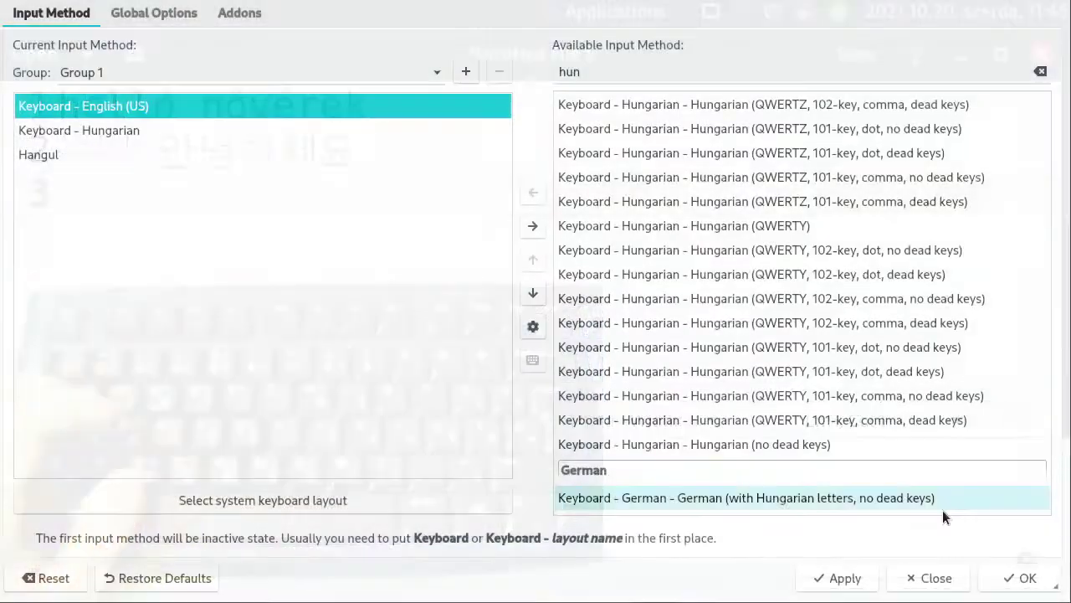
left_click(841, 578)
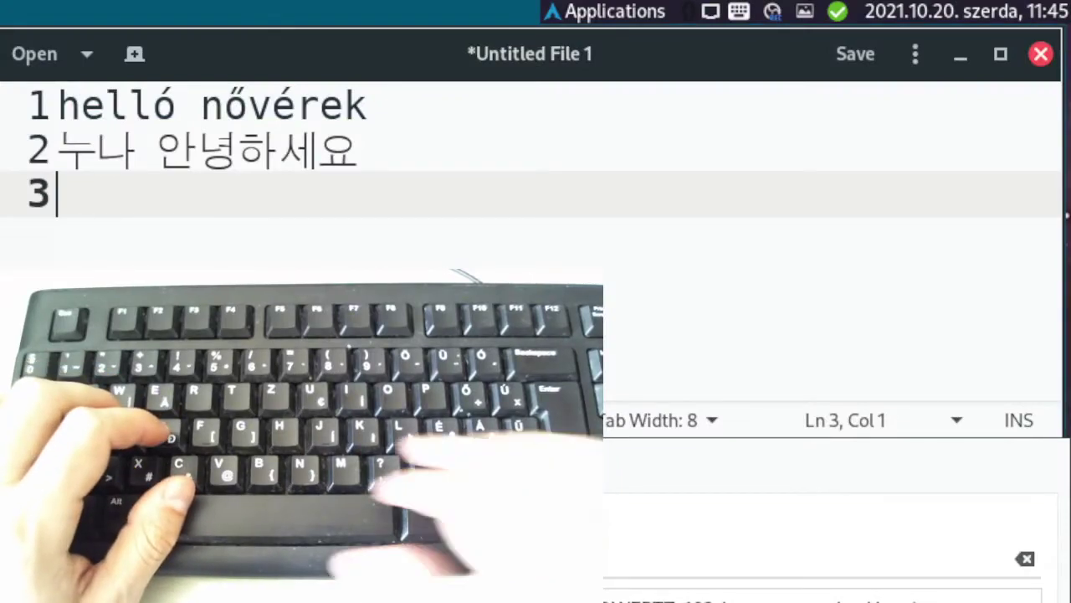
Step: Return to the text editor, try the letters ad on line 3, and erase them
type("ad")
key("BackSpace")
key("BackSpace")
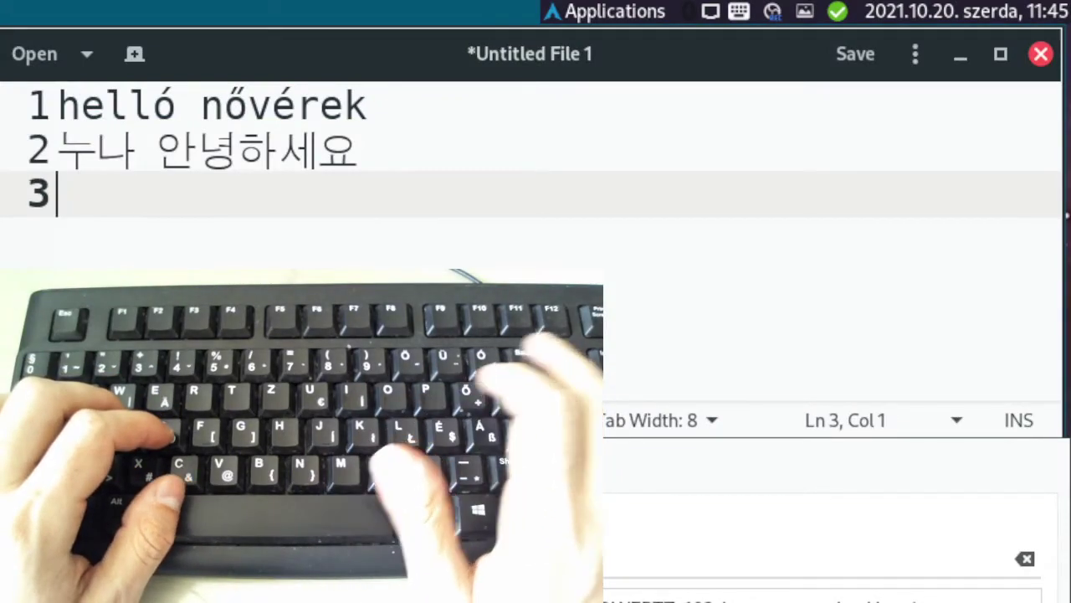
Step: On line 3, try zzzqáéőéő in Hungarian, 란 in Hangul and qwerty in English (US), cycling through the input methods
type("zzzqáéőéő")
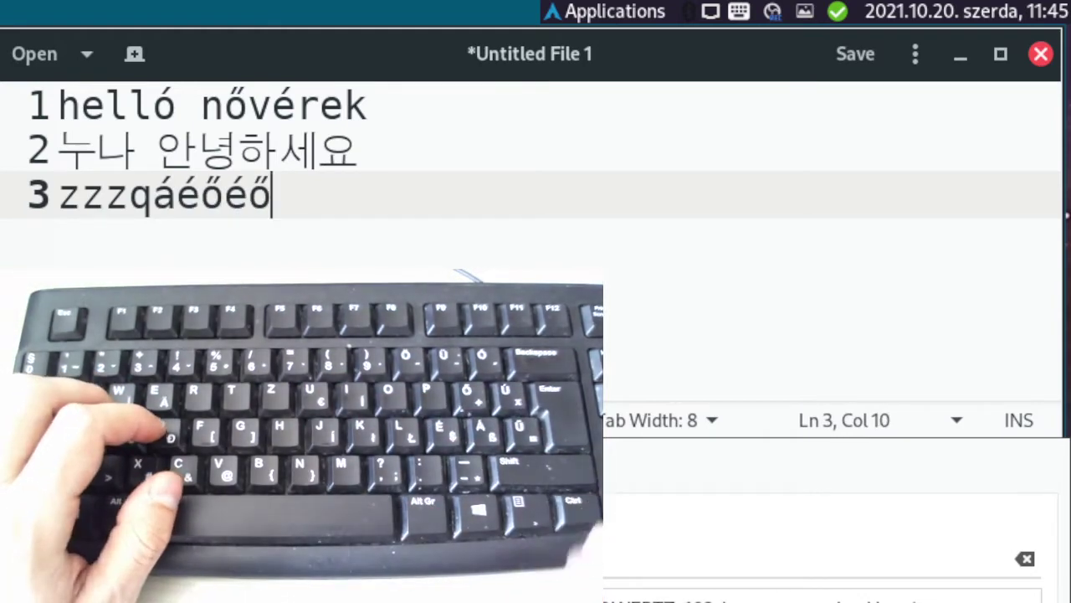
key("Hangul")
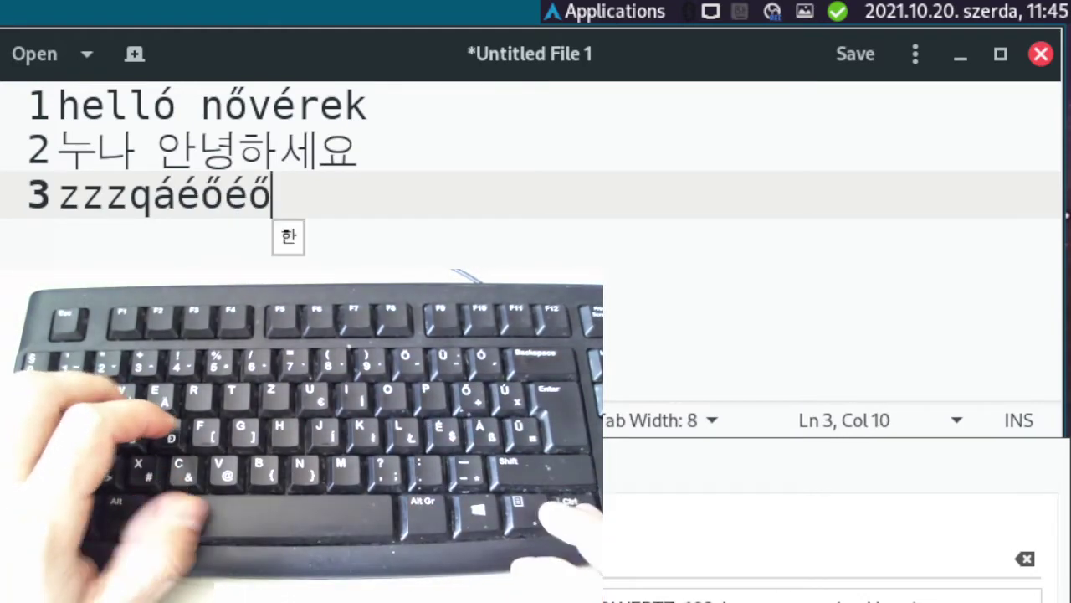
type("란")
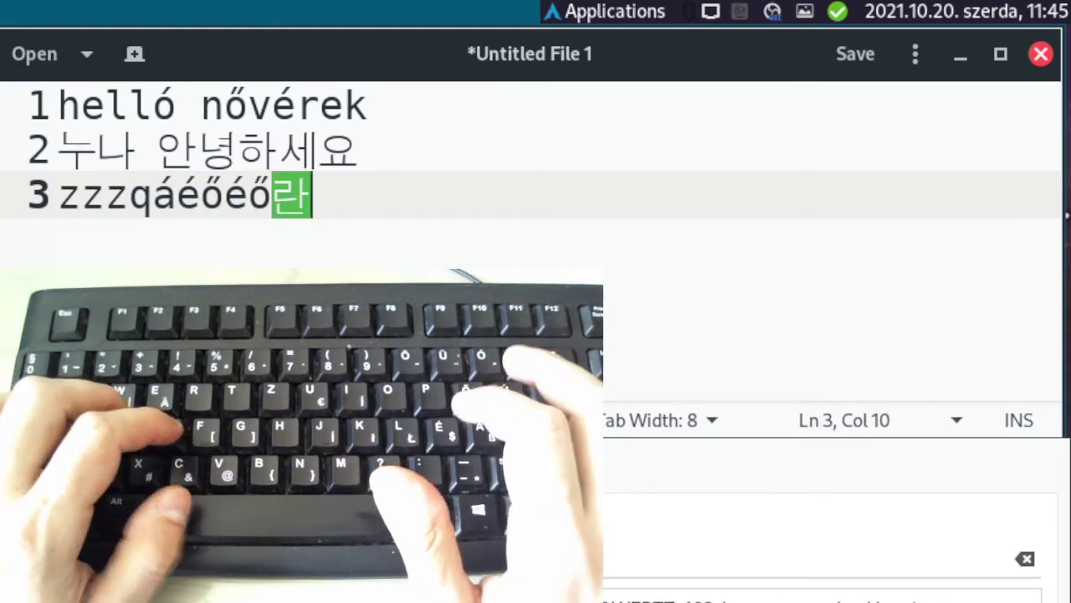
key("Hangul")
type("q")
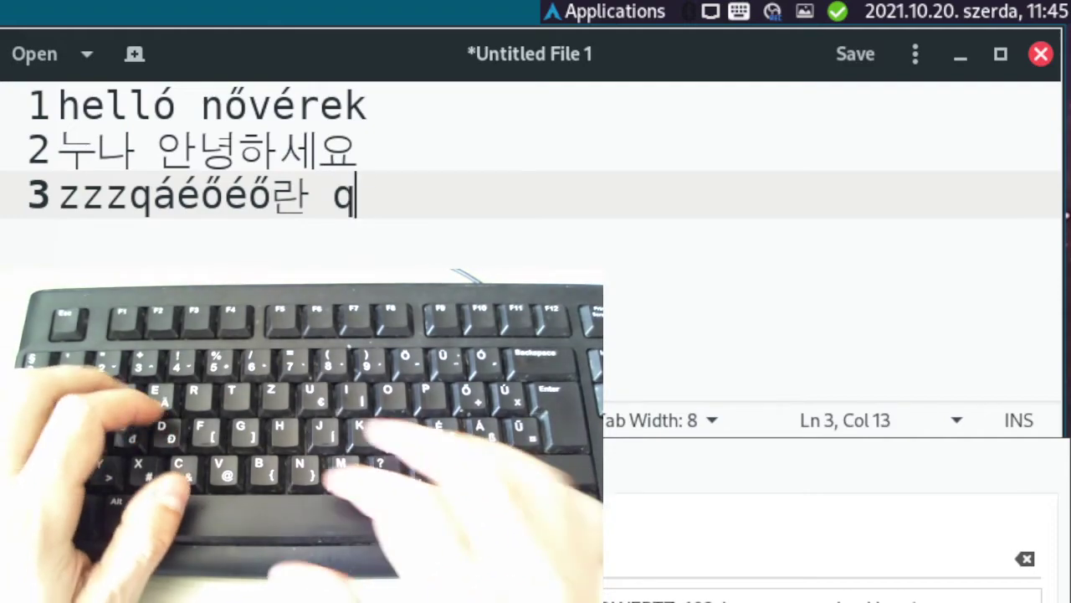
type("wertyui")
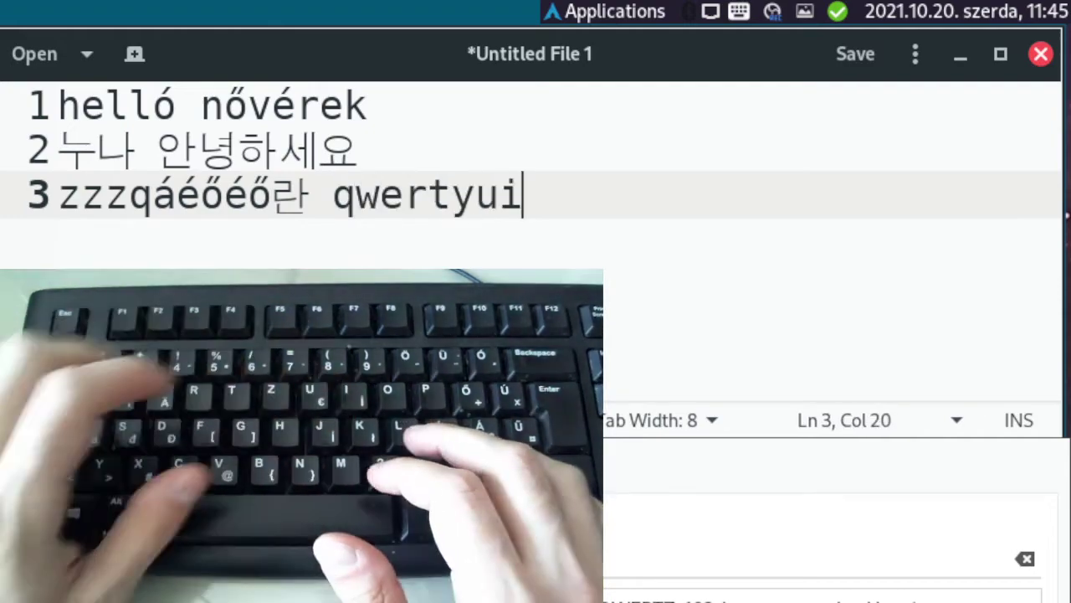
key("BackSpace")
key("BackSpace")
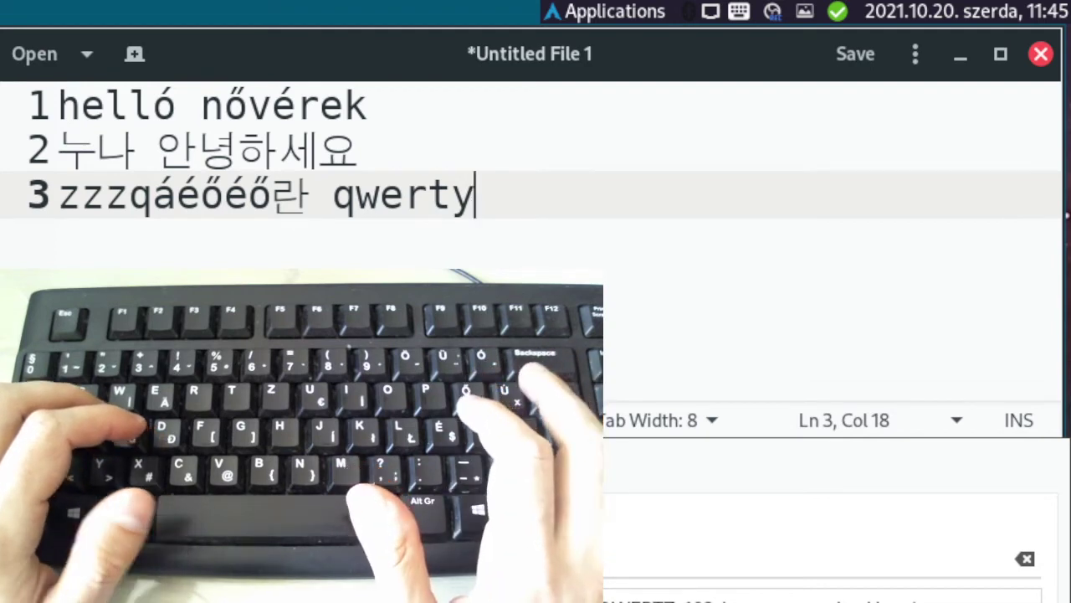
Step: In the global options of the input method configuration, enable Skip first input method while enumerating and apply the change
key("super+space")
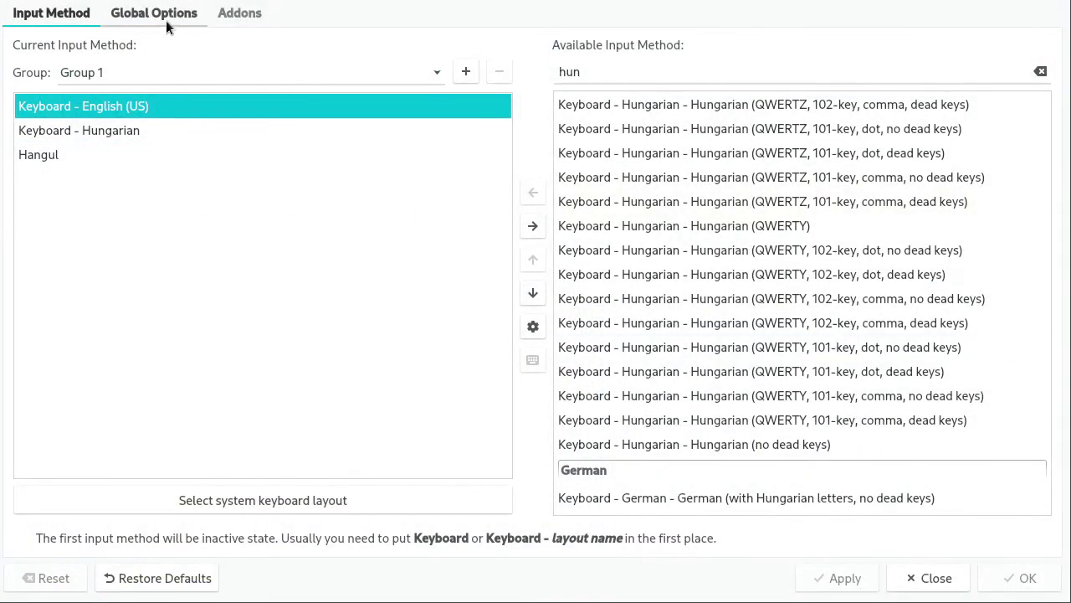
left_click(163, 17)
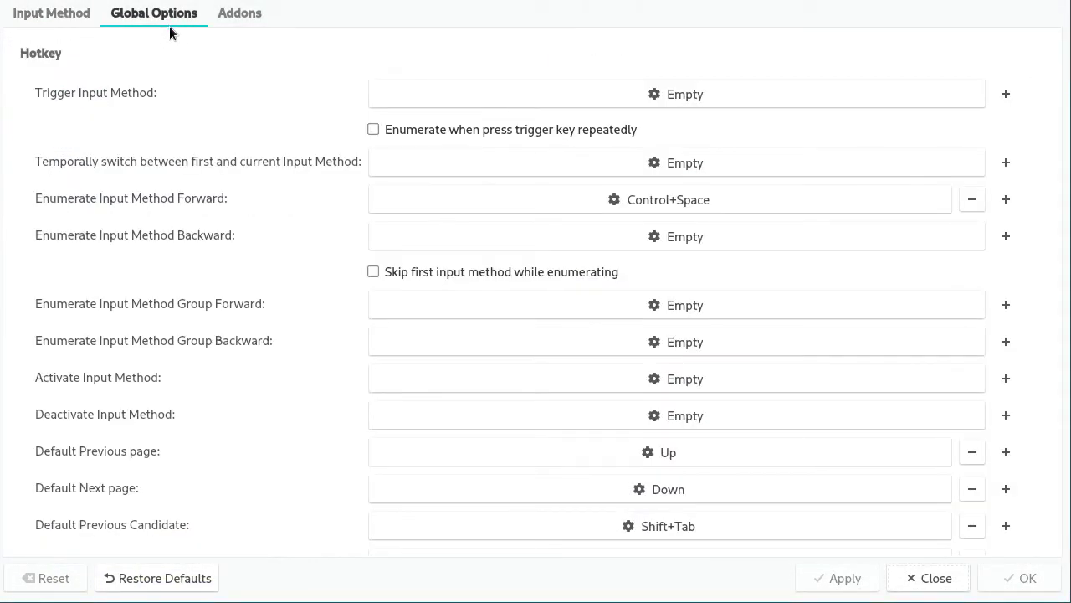
left_click(435, 273)
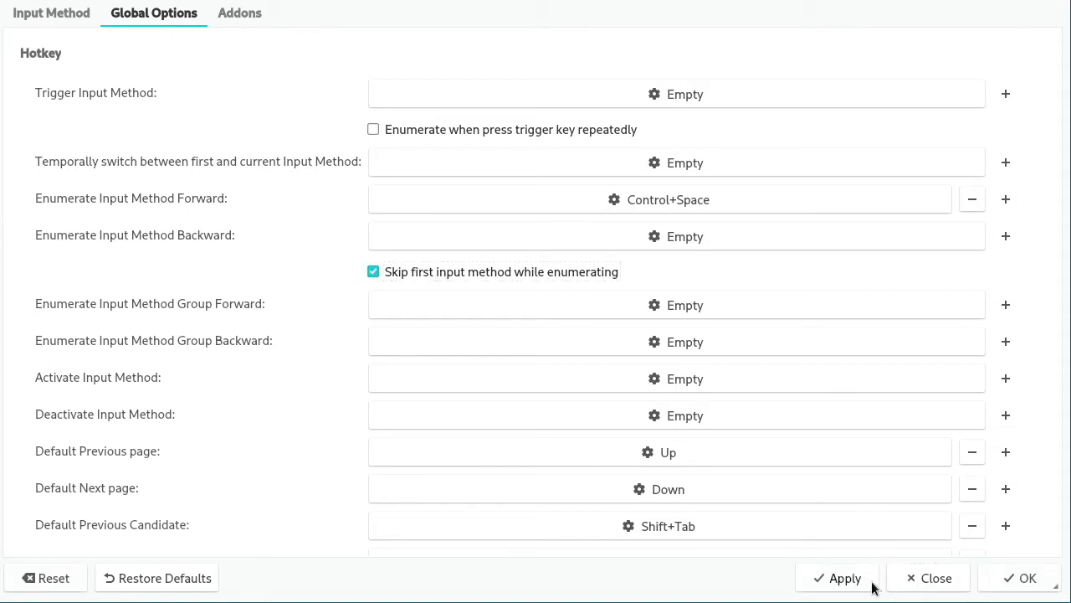
left_click(837, 581)
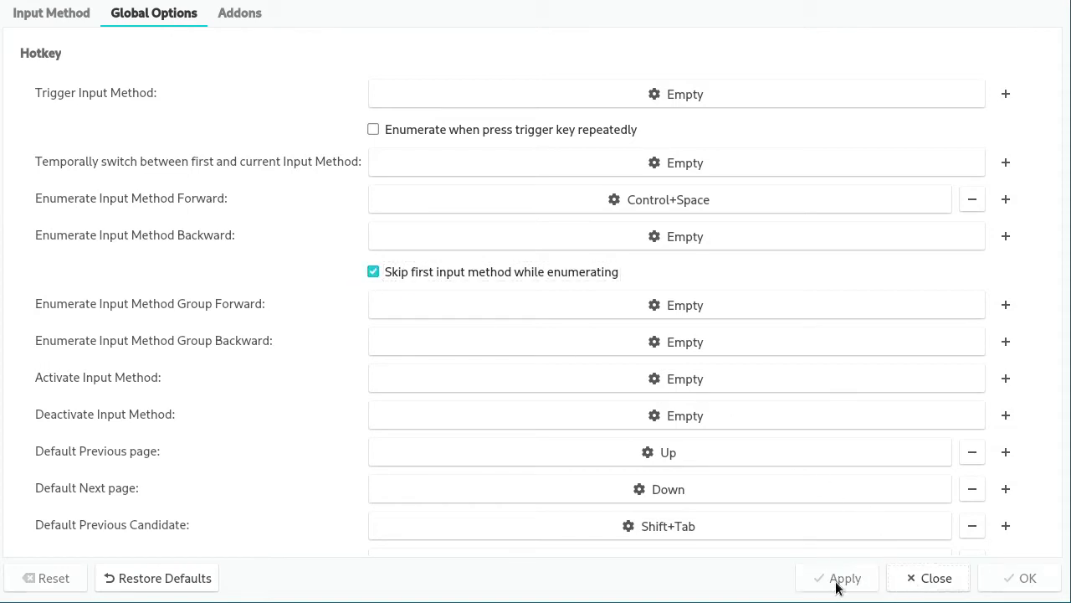
left_click(61, 15)
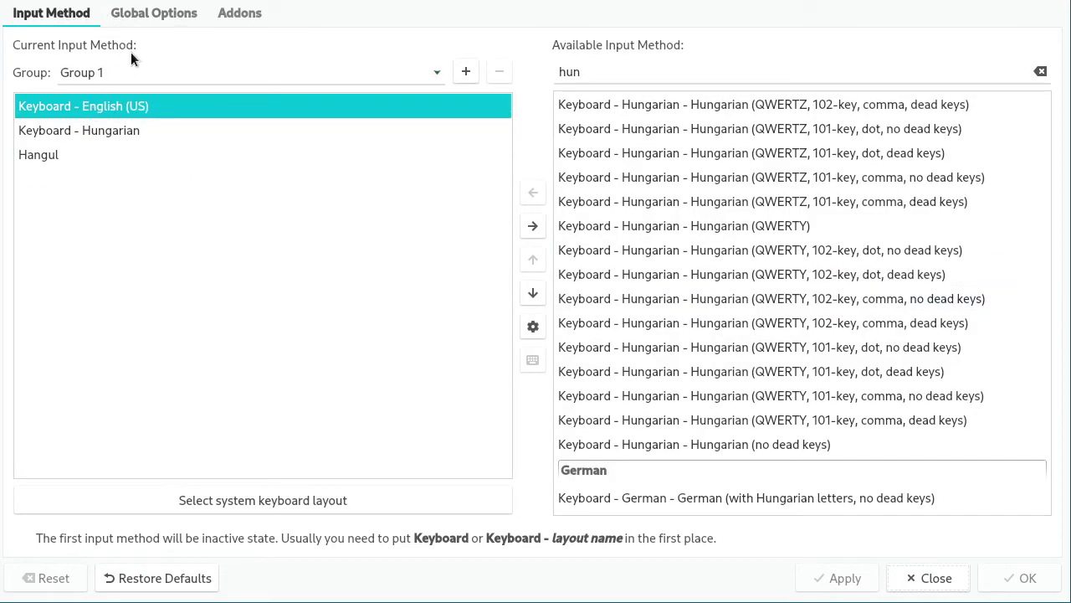
left_click(151, 13)
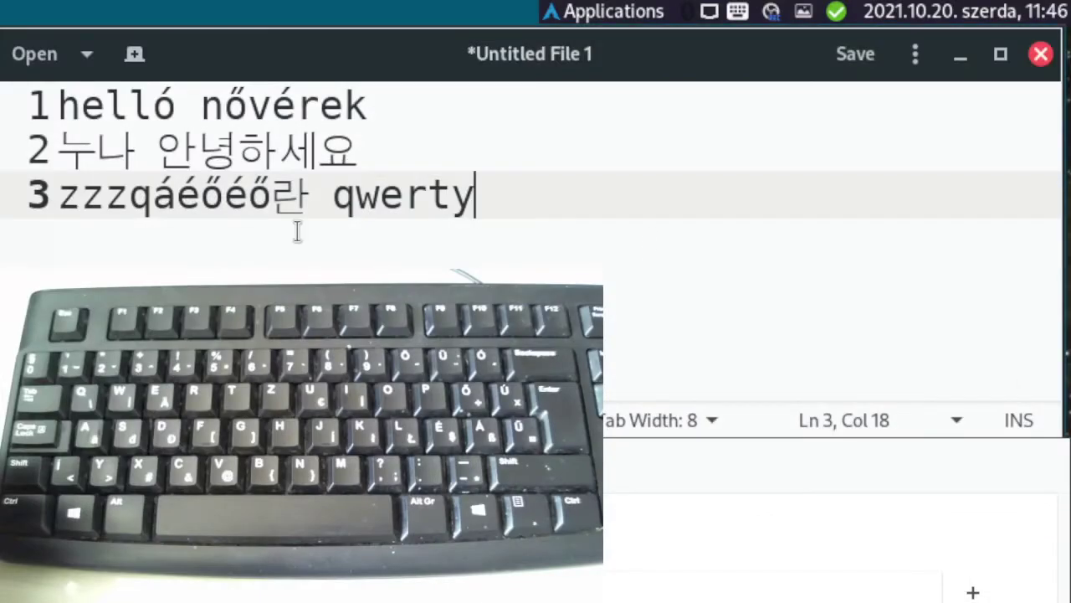
Step: Return to the text editor and replace line 3 with qwertzőúő한글dfdsfewzuu, switching between Hungarian and Hangul for each part
left_click(72, 213, "shift")
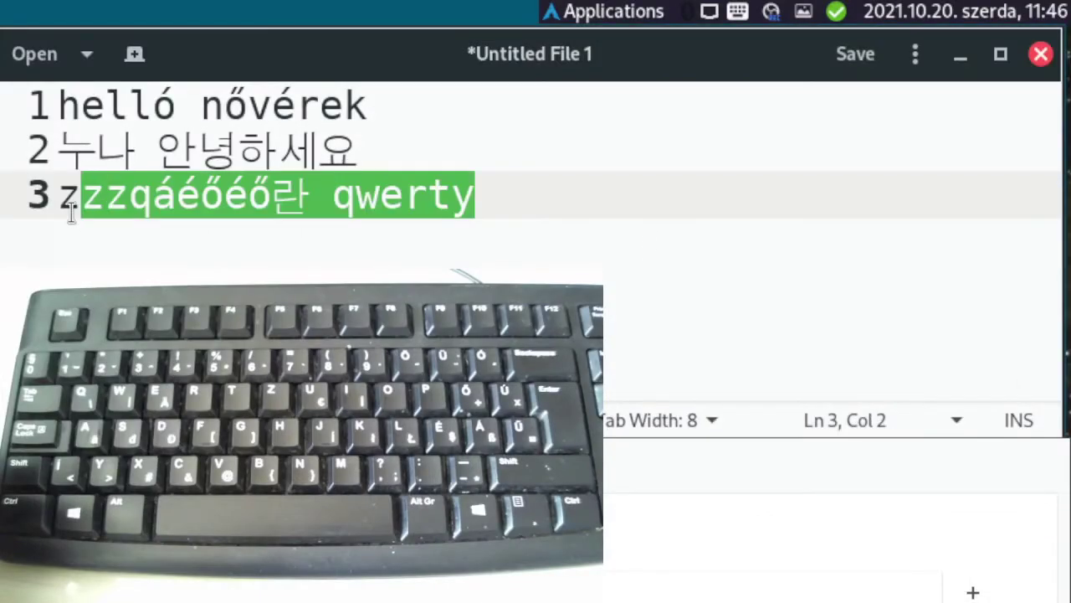
key("shift+Home")
type("qwert")
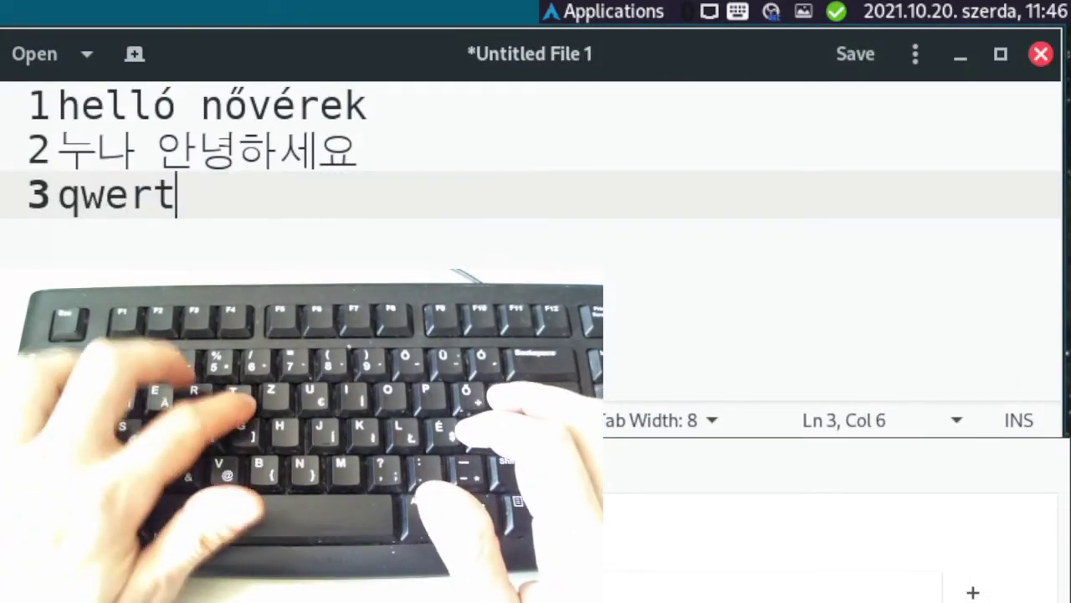
type("zőú")
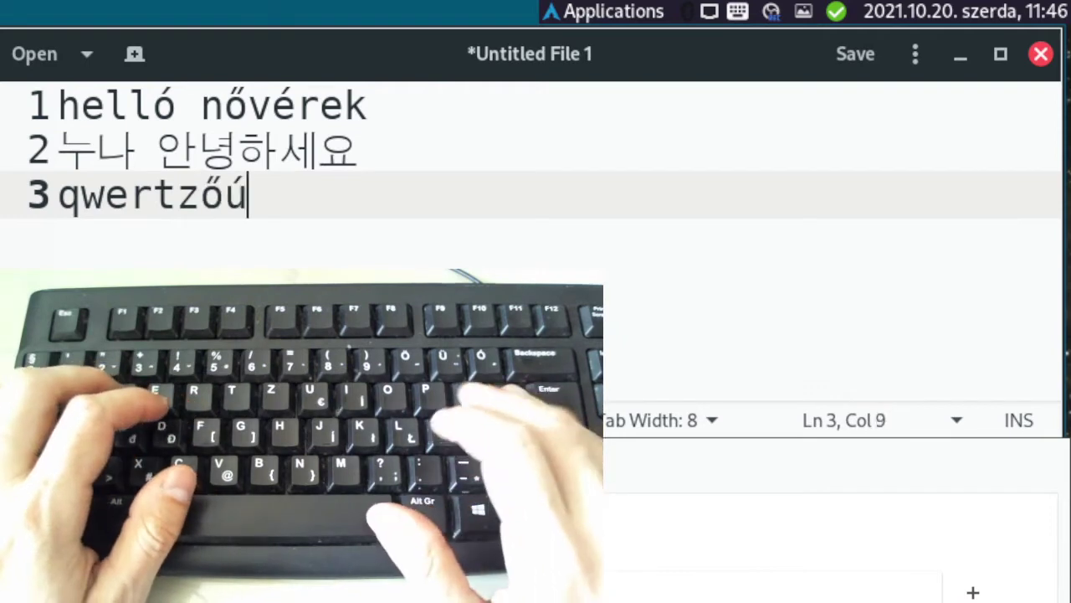
type("ő")
key("ctrl+space")
type("한")
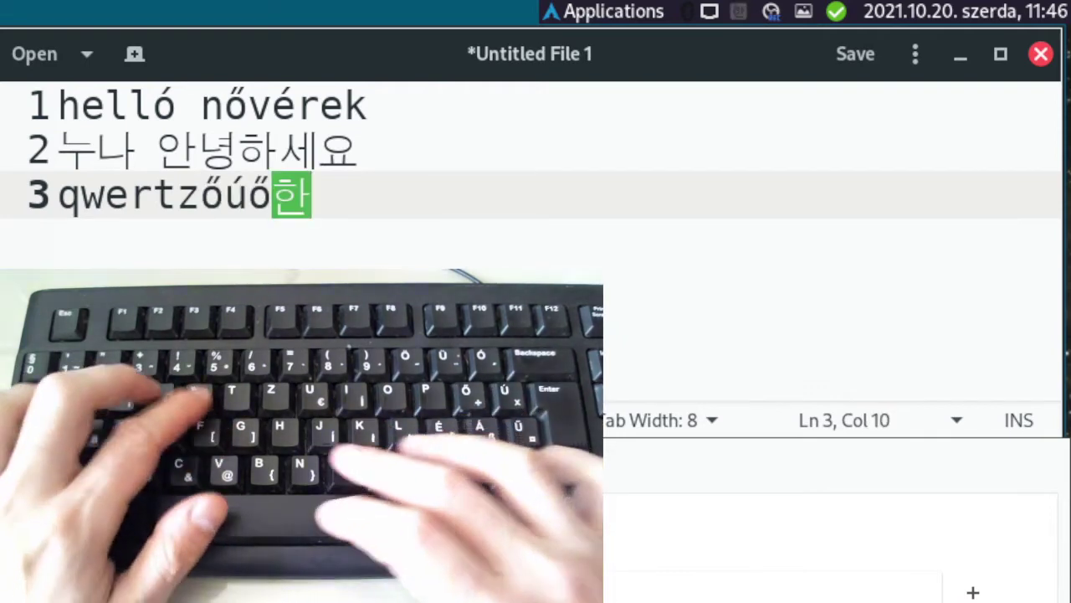
type("글")
key("ctrl+space")
type("df")
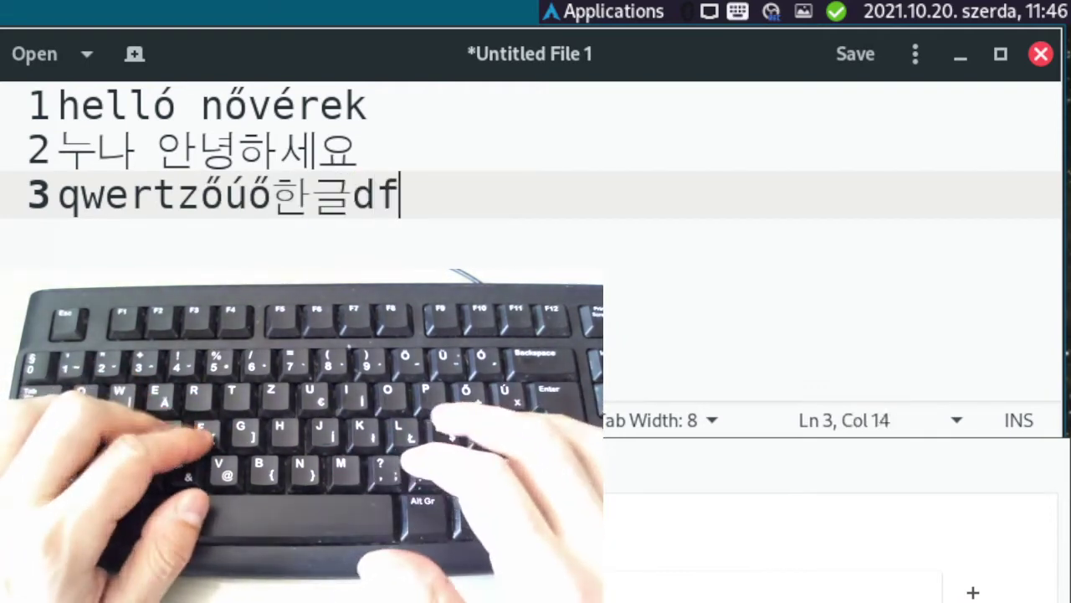
type("dsfewzuu")
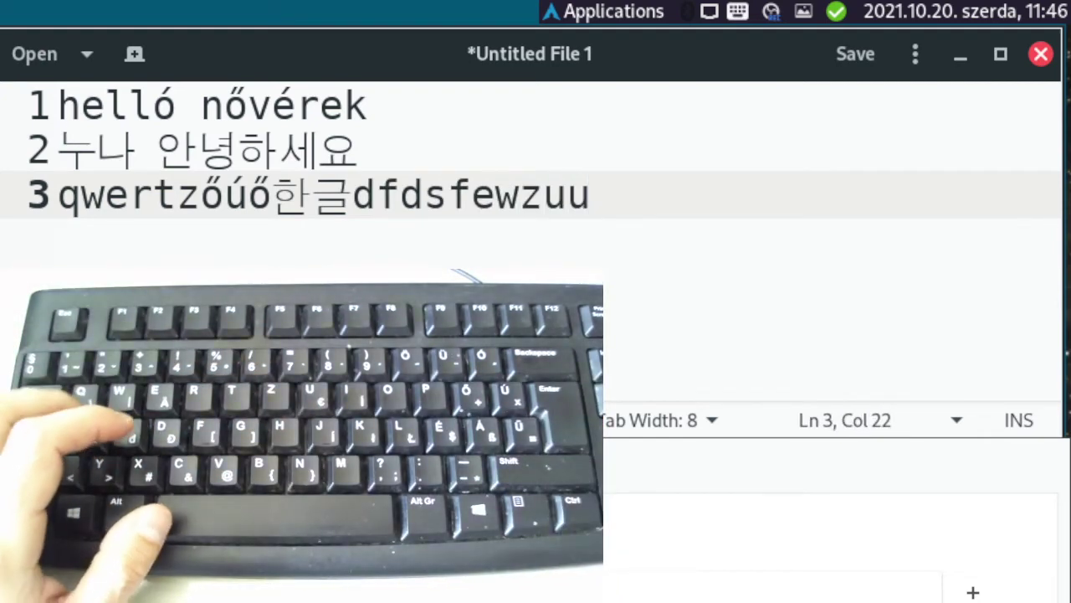
Step: Switch to Hangul and append the vowels ㅛㅛㅛㅕㅑㅔㅔㅐㅑㅛ to line 3
key("ctrl+space")
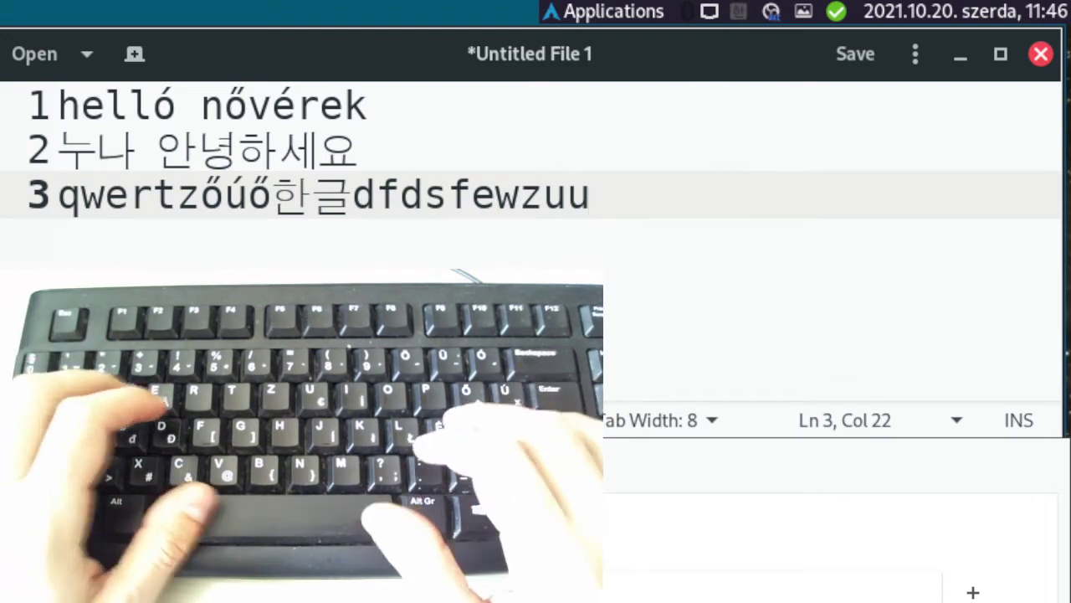
type("ㅛㅛㅛㅕ")
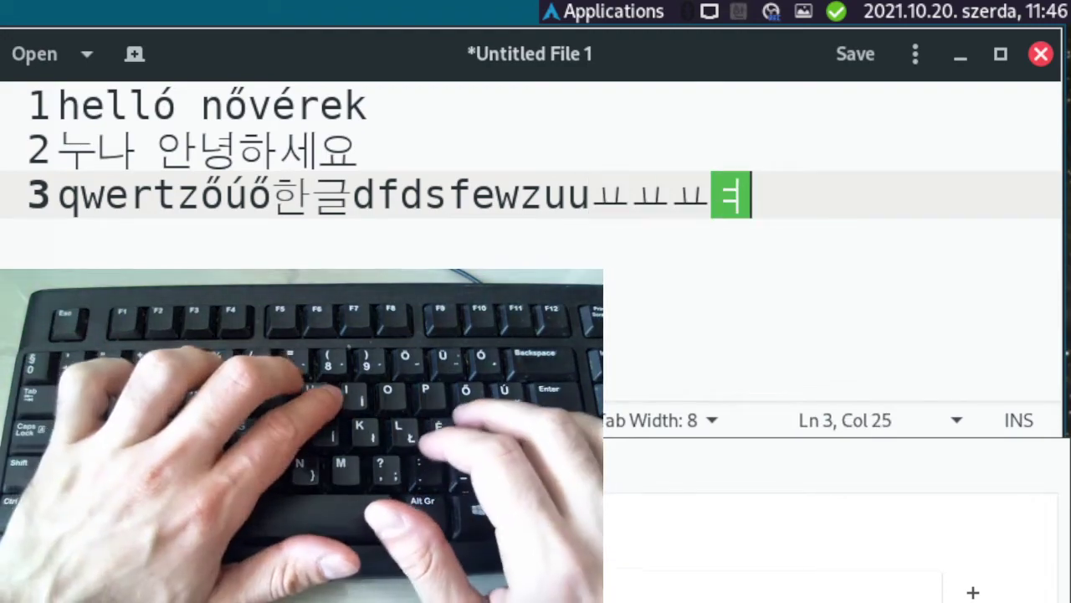
type("ㅑㅔ")
key("BackSpace")
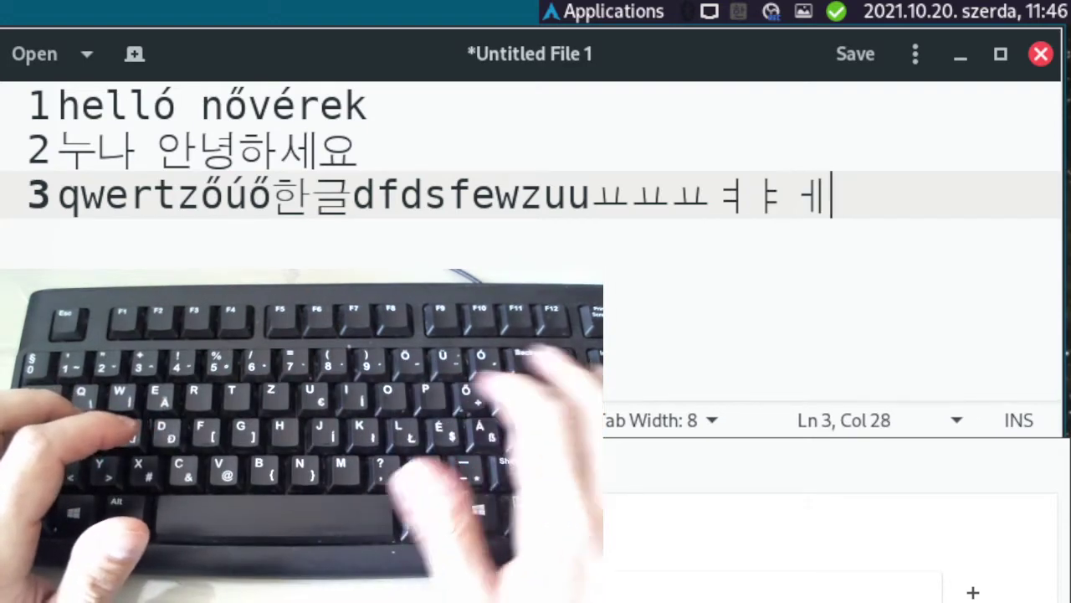
type("ㅔㅐㅑ쇼")
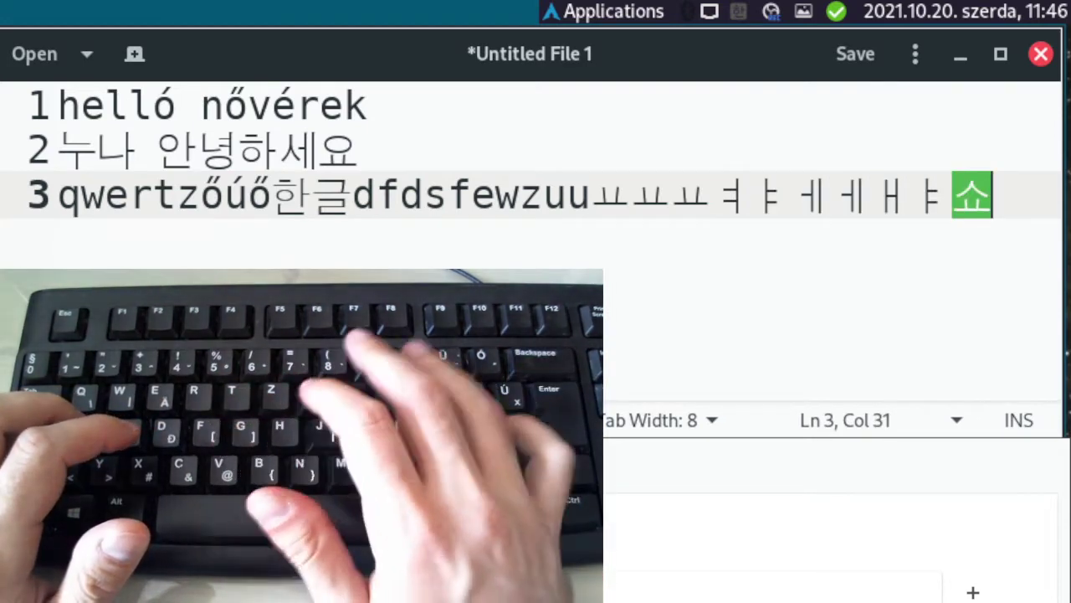
key("BackSpace")
type("ㅛ ㅍ")
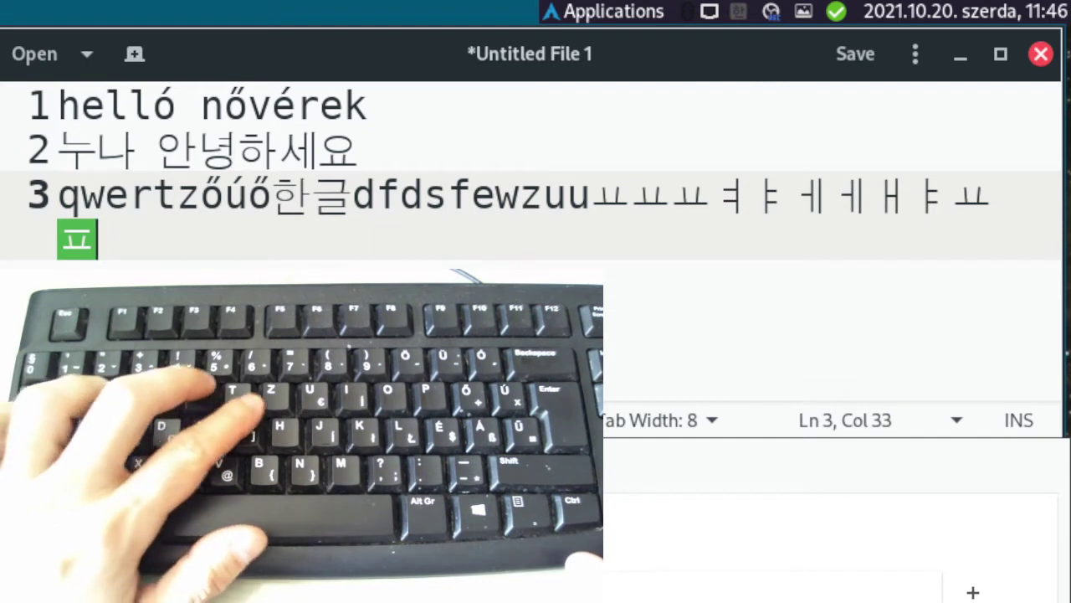
Step: Try more Hangul letters on line 3, including ㅋㅋㅋ ㅕㅐㅛㅔㅣㅛ, and clear the whole line
type("ㅅㅎㅛ")
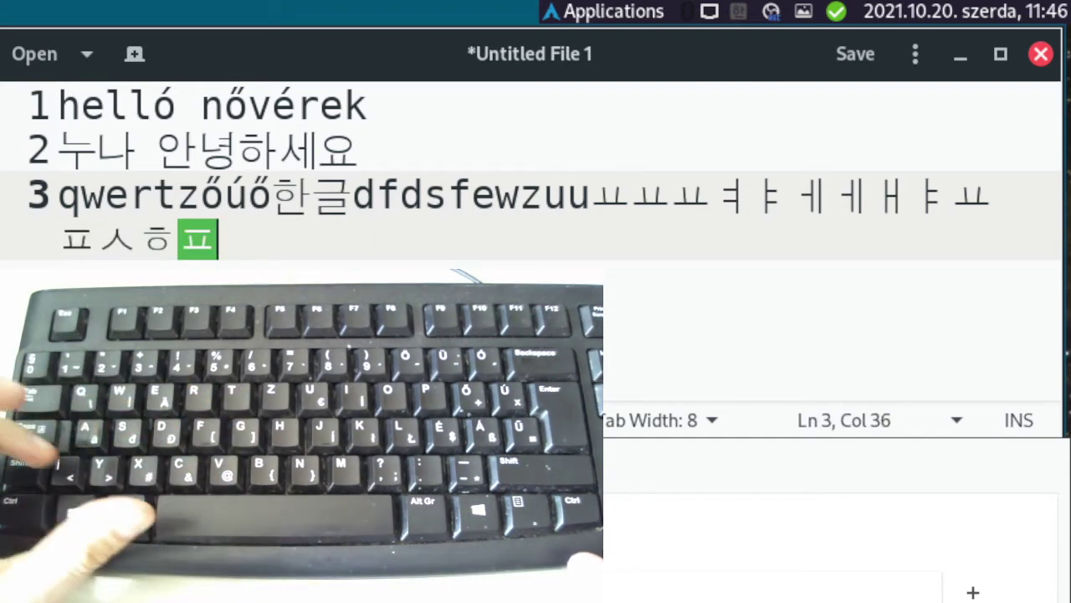
type("ㅋㅋㅋ")
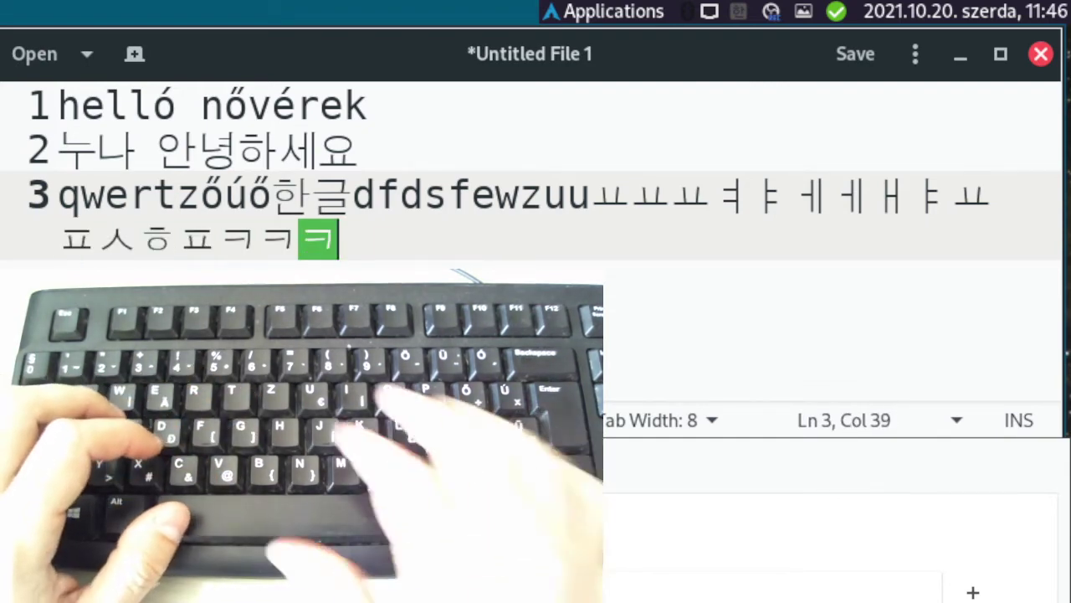
type(" ㅕㅐㅛㅔㅣ")
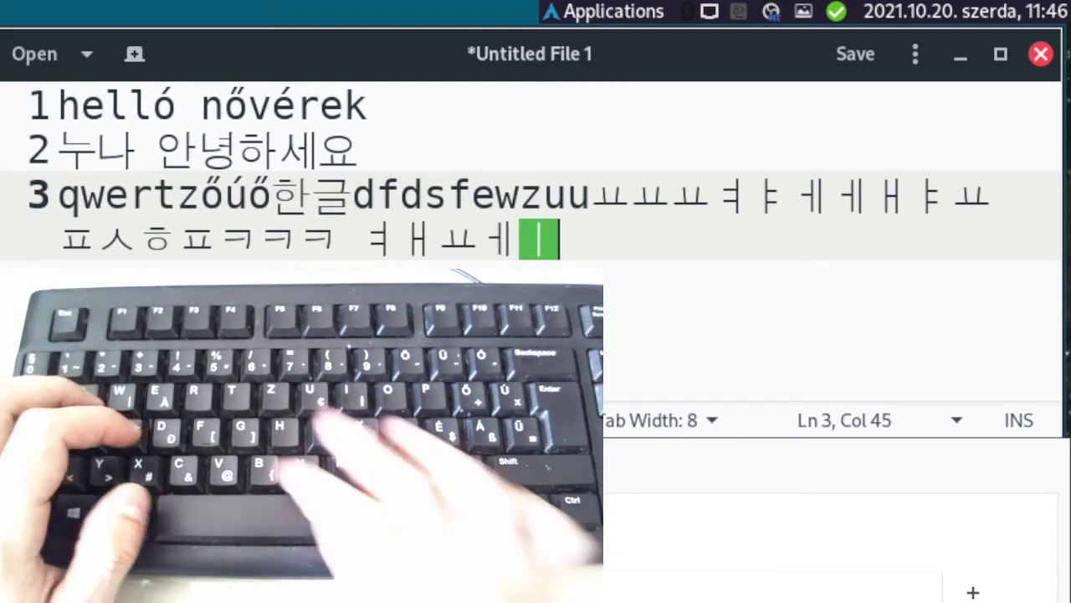
type("ㅛ")
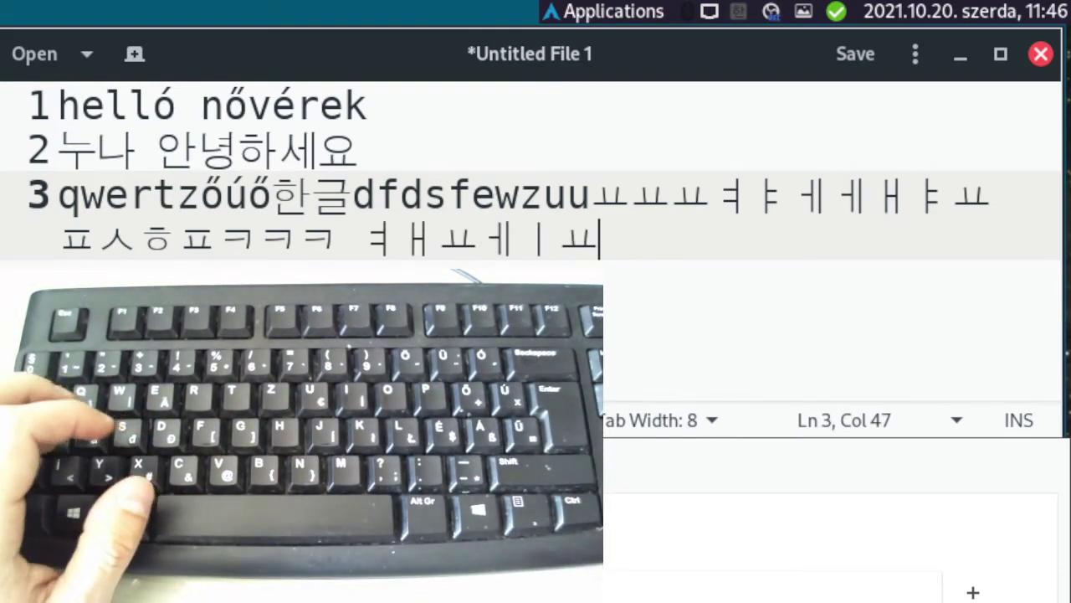
key("shift+Home")
key("BackSpace")
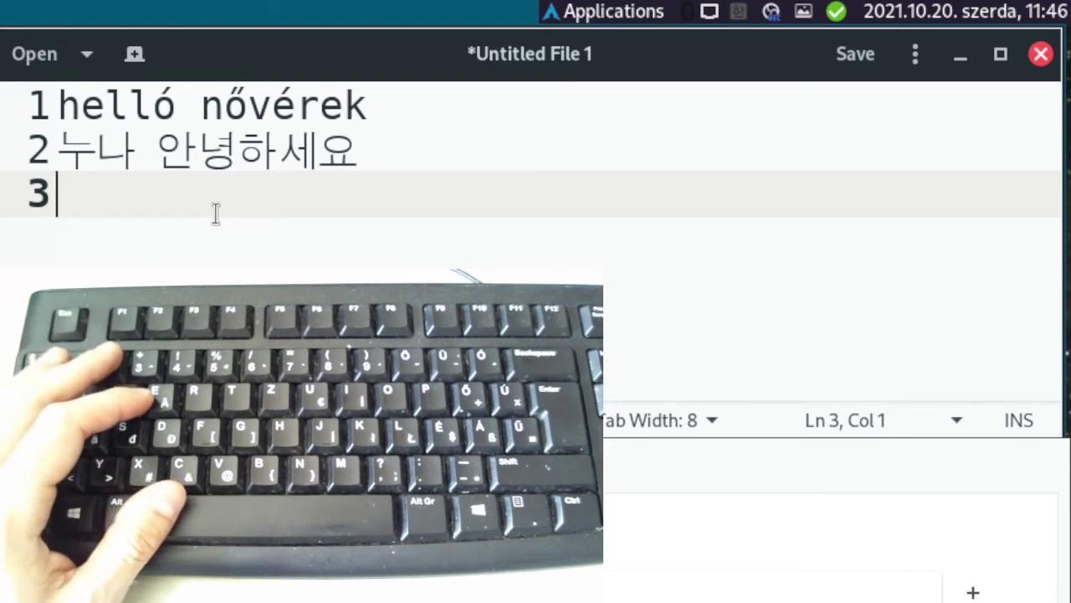
Step: Highlight the Korean text 누나 안녕하세요 on line 2
left_click(232, 158)
left_click(404, 173)
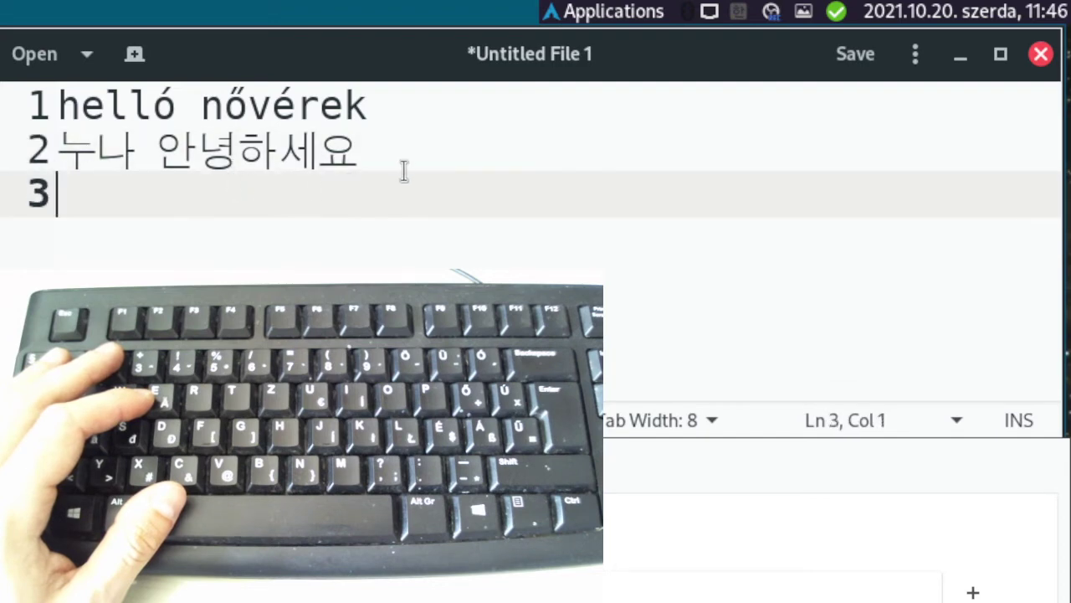
left_click(404, 158)
key("shift+Left")
key("shift+Left")
key("shift+Left")
key("shift+Left")
key("shift+Left")
key("shift+Left")
key("shift+Left")
key("shift+Left")
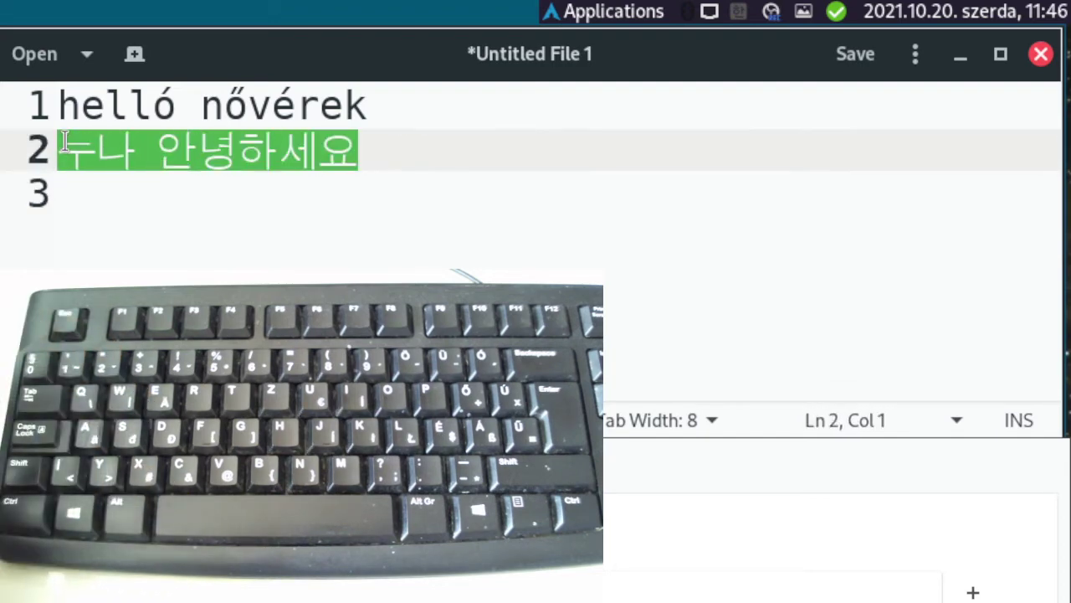
Step: Try the Hangul letters ㅁㅇㄴㅇ on line 3 and erase them
left_click(187, 191)
type("ㅁㅇㄴㅇ")
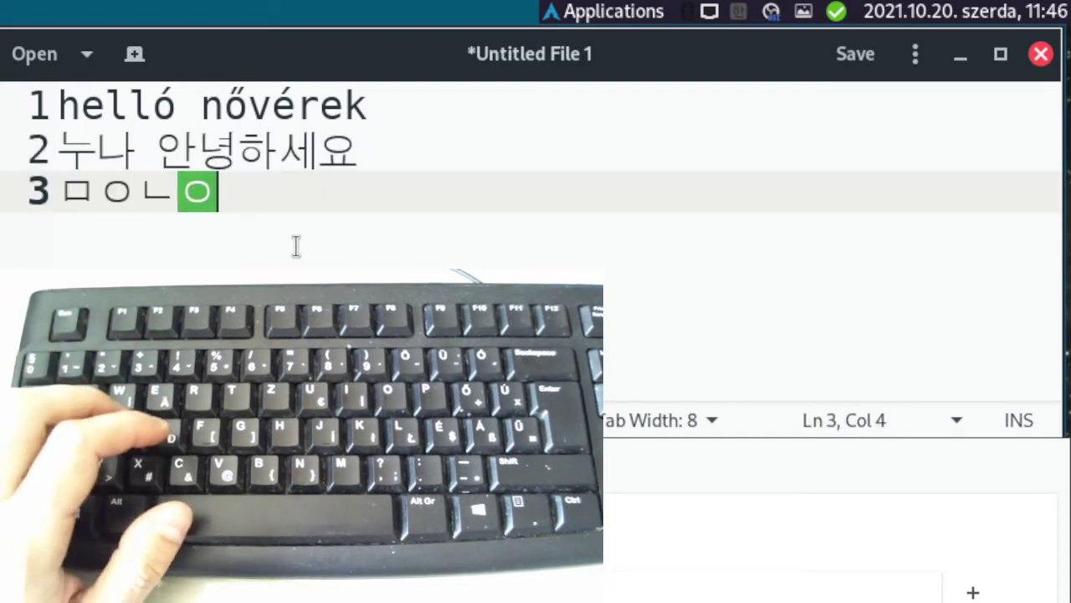
key("BackSpace")
key("BackSpace")
key("BackSpace")
key("BackSpace")
Step: Switch to the Hungarian keyboard, try sadsdasdadasdasd on line 3, and clear the line
key("ctrl+space")
type("sadsdas")
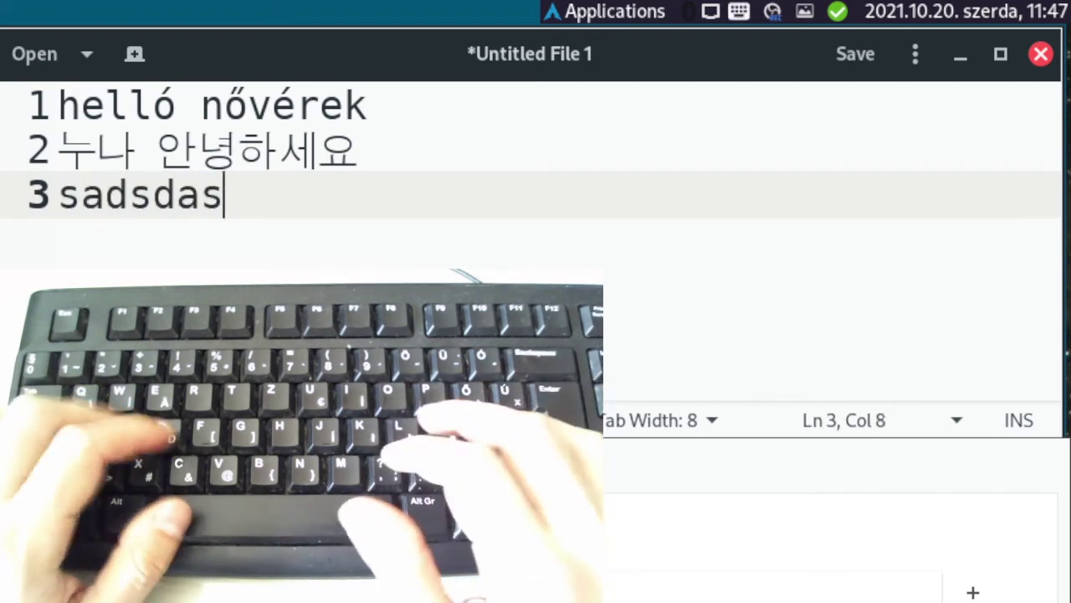
type("dadasdasd")
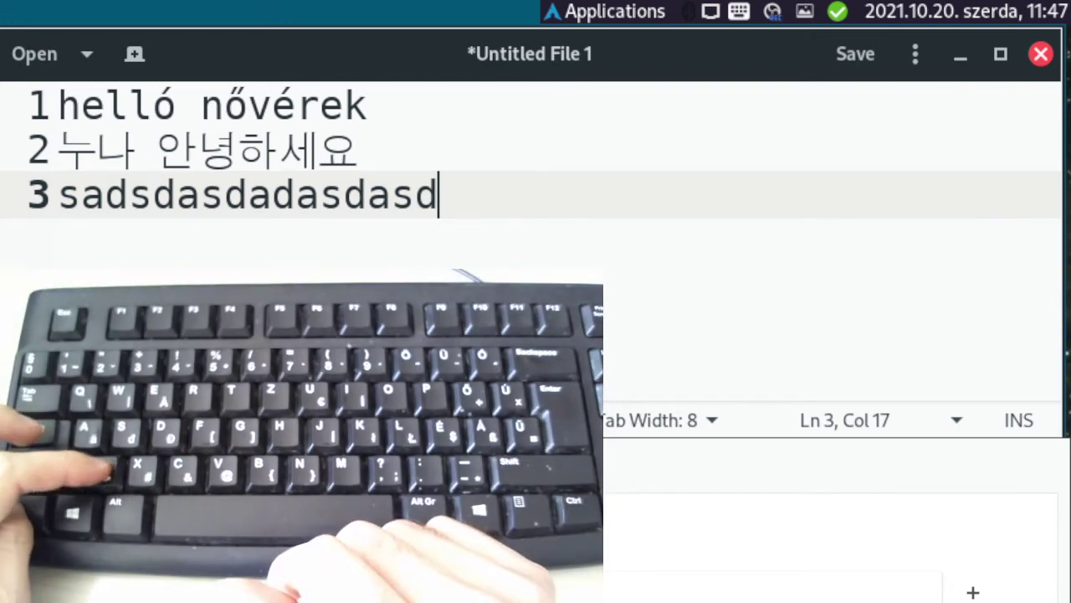
key("ctrl+BackSpace")
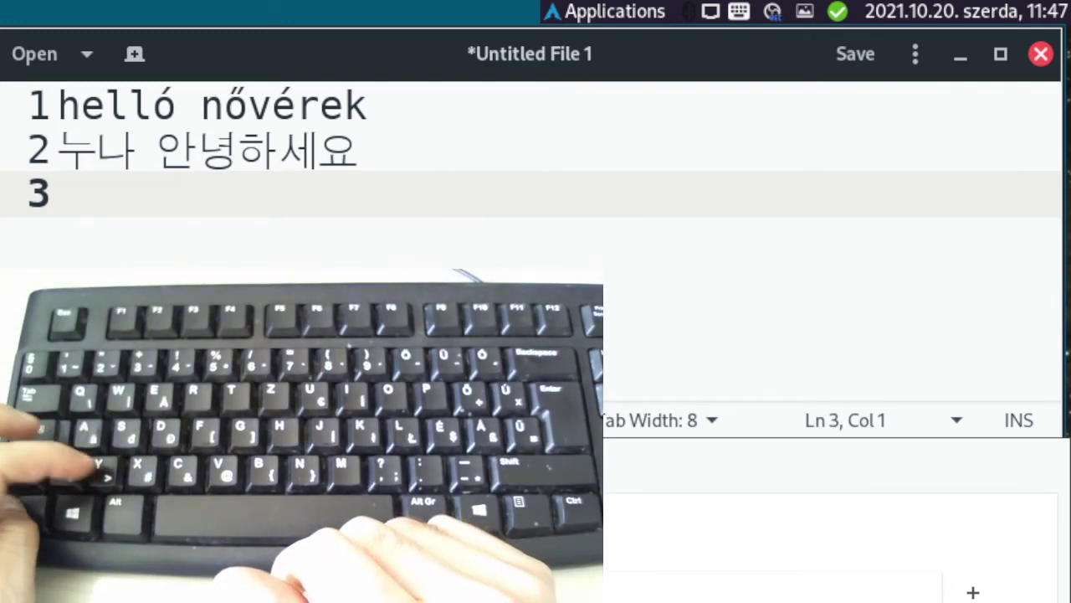
type("ㅁㅇㄴ")
key("ctrl+z")
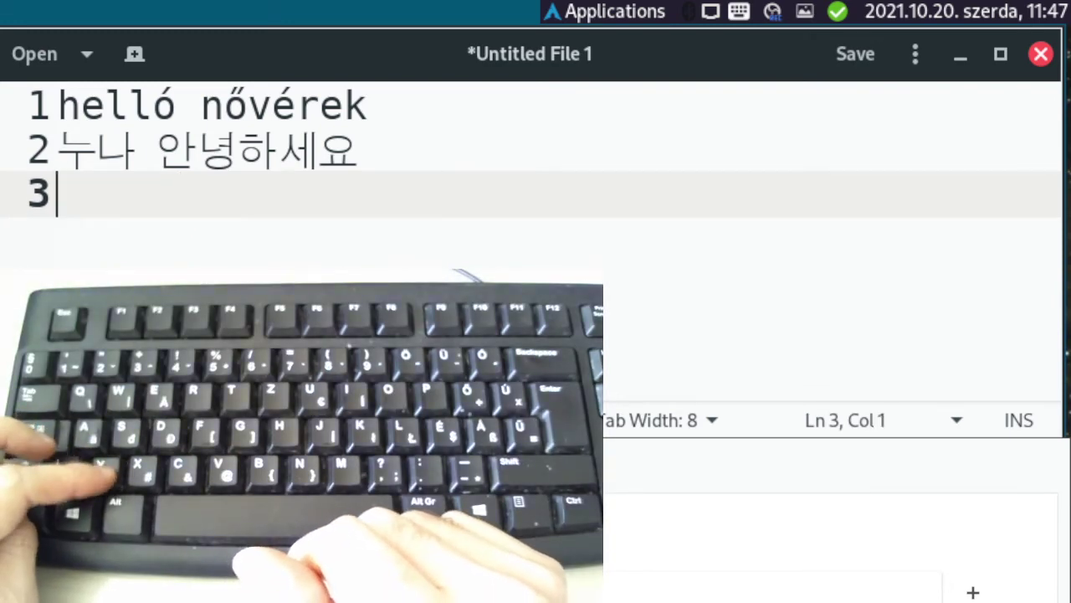
Step: Undo the clearing of line 3 and append the Hungarian letters úéűá to the restored text
key("ctrl+z")
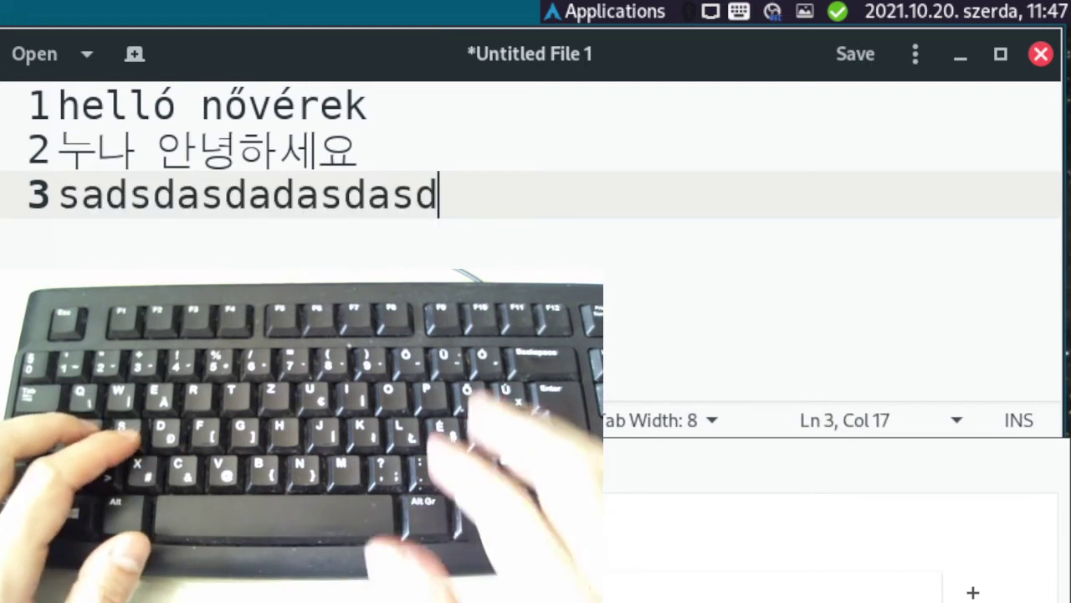
type("úéűá")
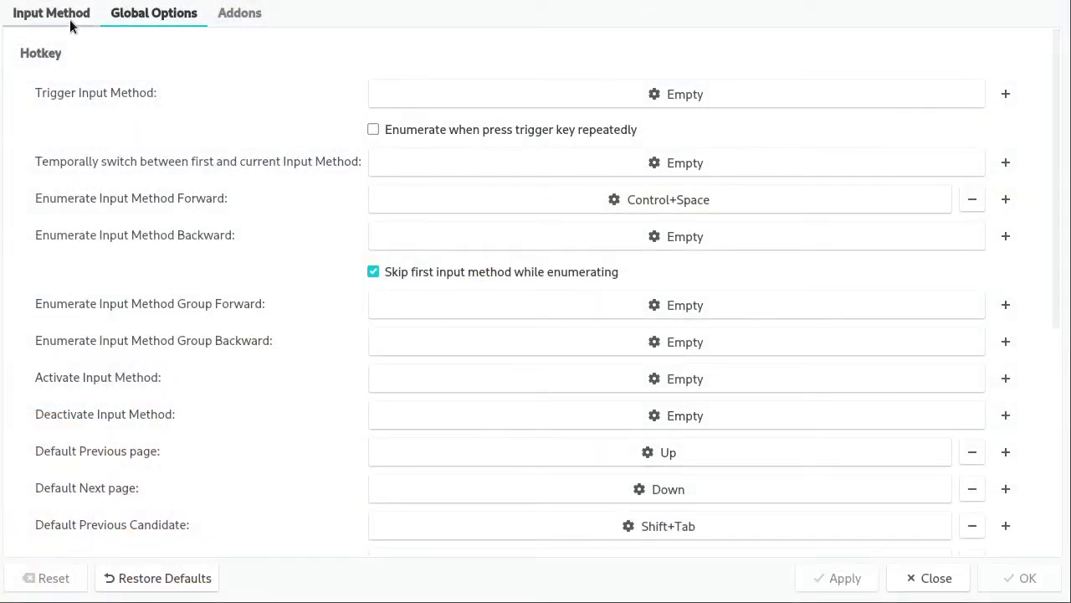
Step: Open the system keyboard layout settings for Group 1 and inspect the selected layout
left_click(71, 26)
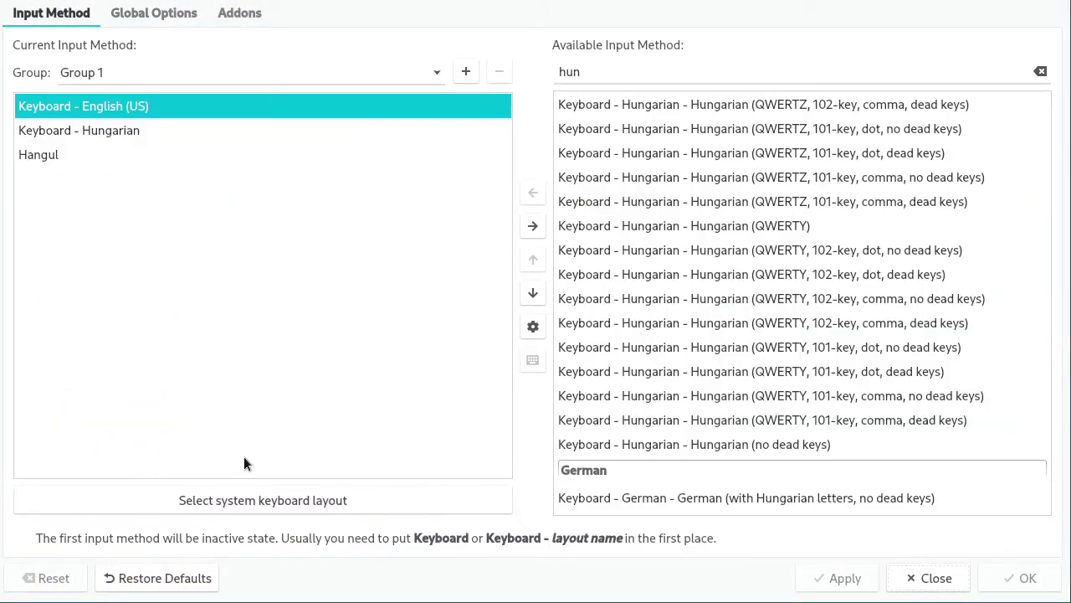
left_click(261, 503)
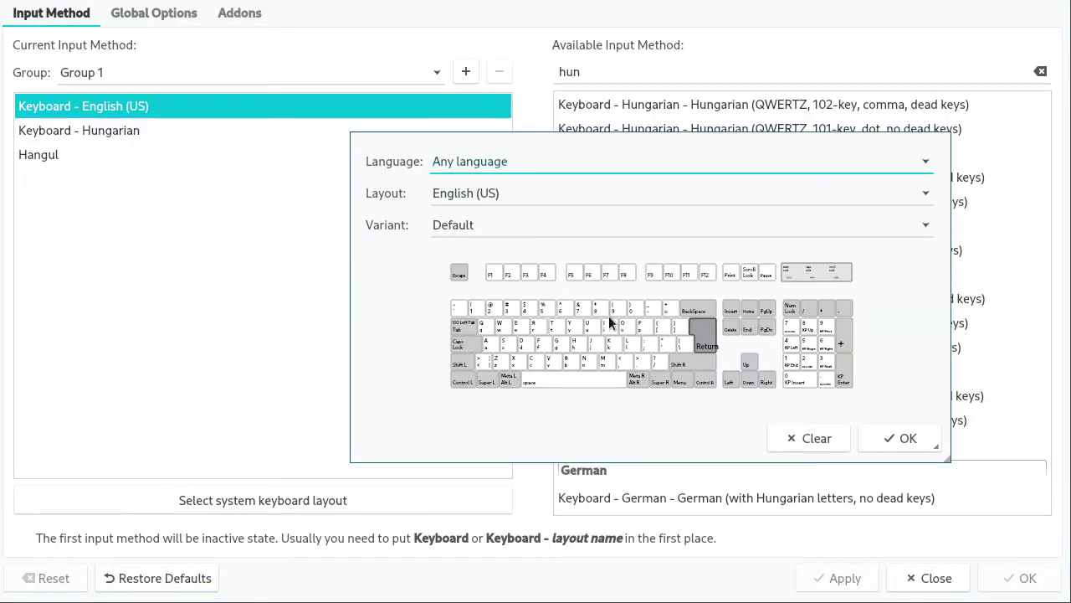
left_click(726, 195)
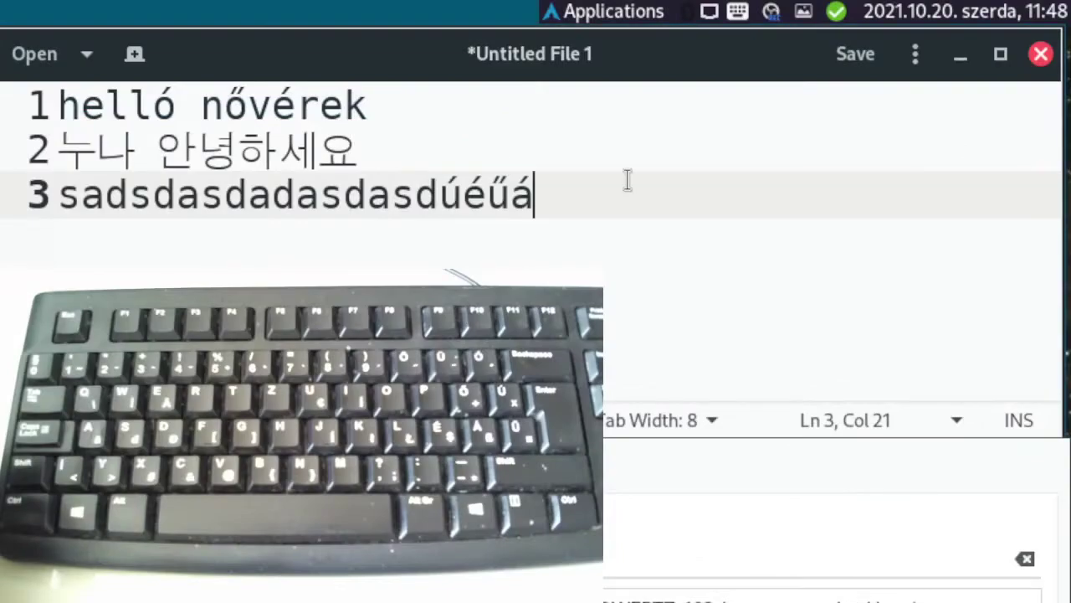
Step: Highlight the test text on line 3 of the text editor, clear the line, and undo the clearing
left_click_drag(627, 179, 17, 205)
key("End")
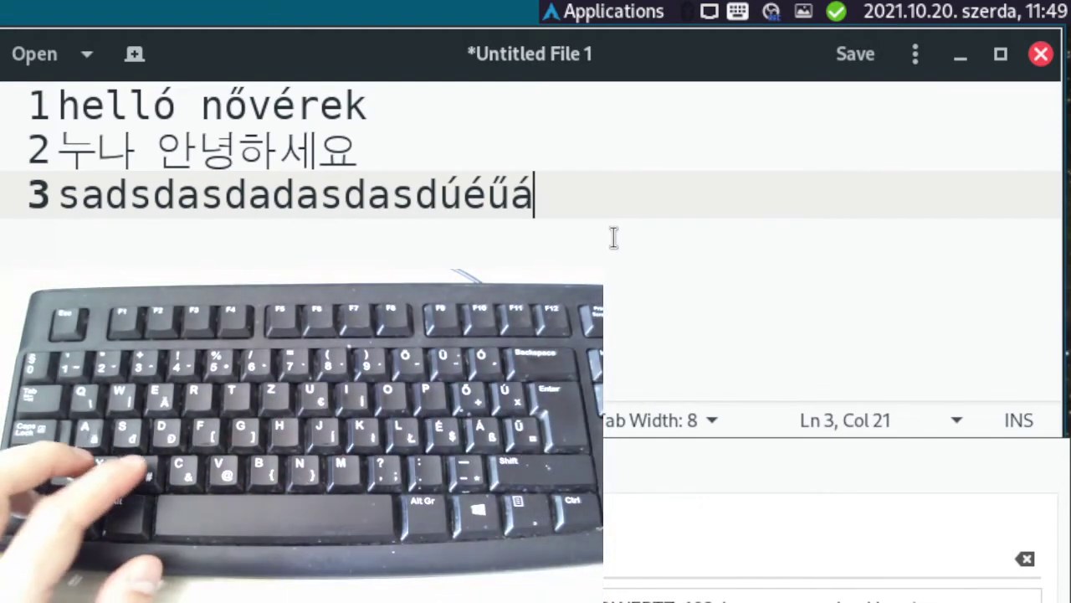
key("ctrl+BackSpace")
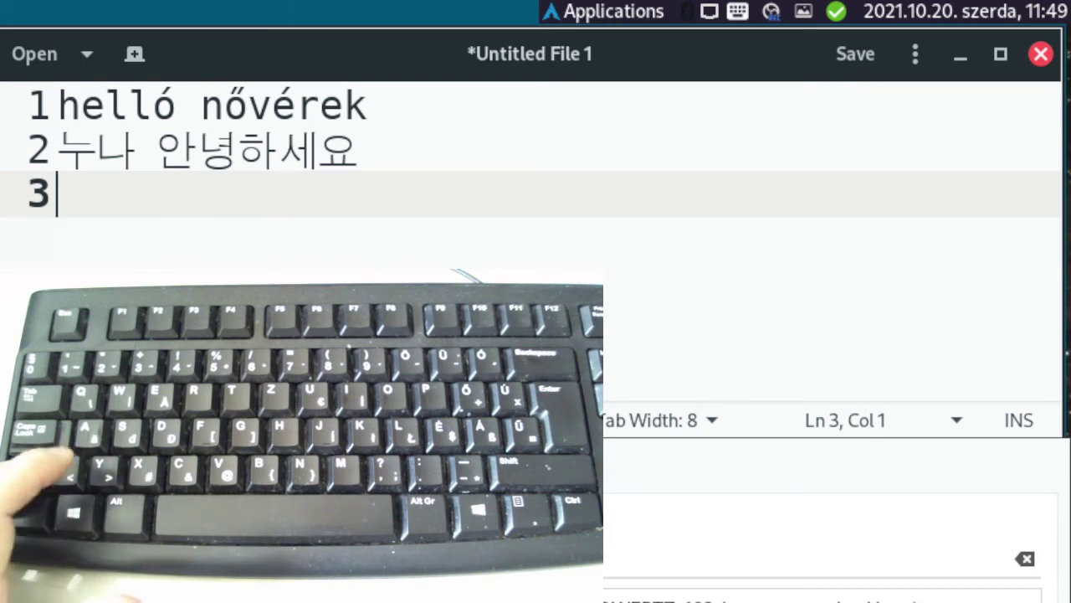
key("ctrl+z")
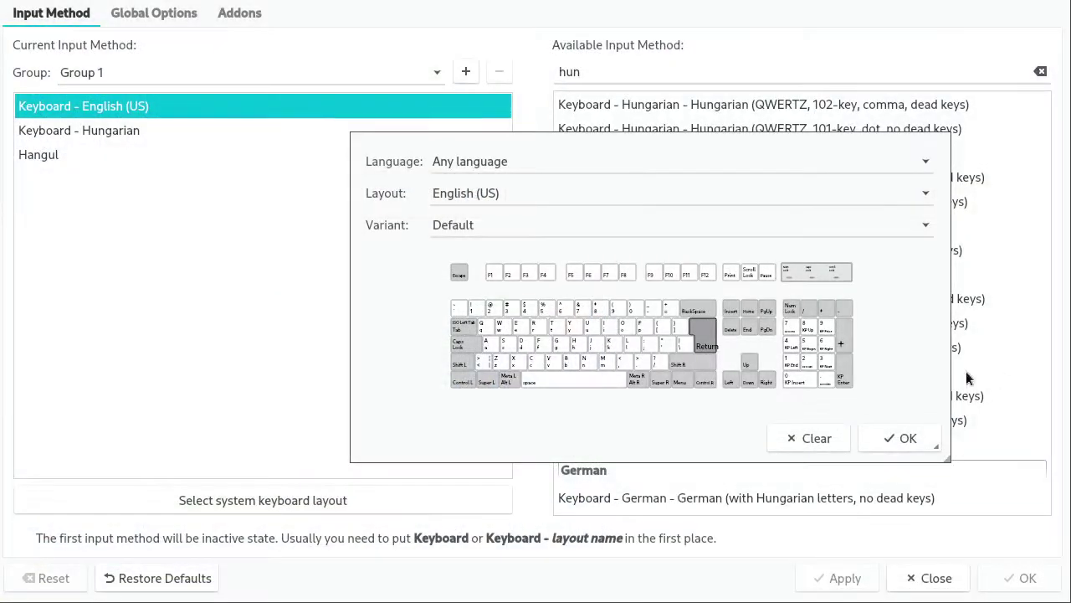
Step: Accept Group 1's system keyboard layout and add a new input method group named Group 2
left_click(907, 439)
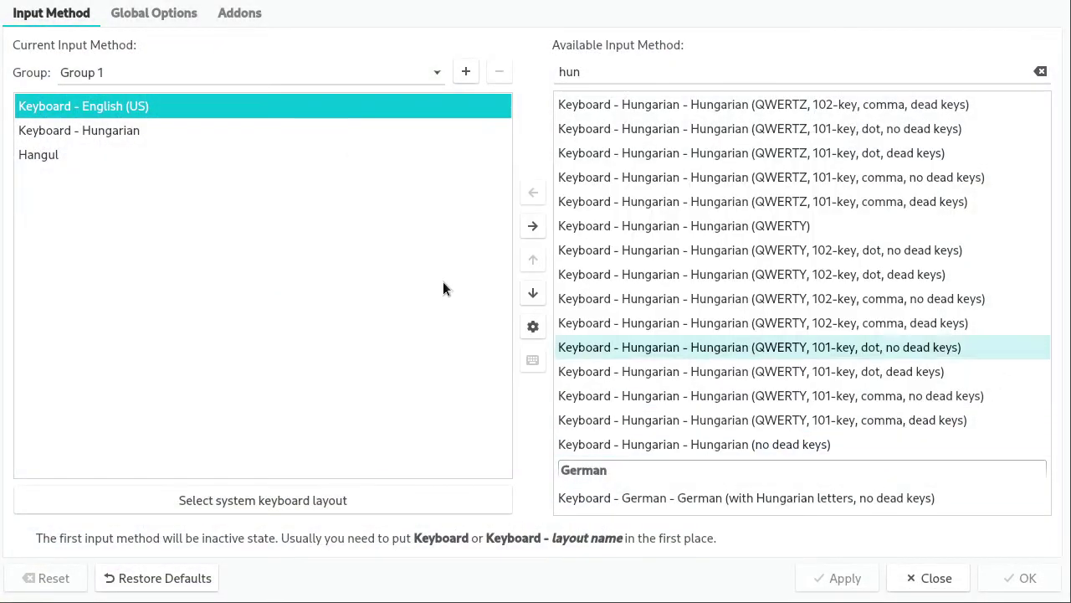
left_click(130, 161)
left_click(466, 71)
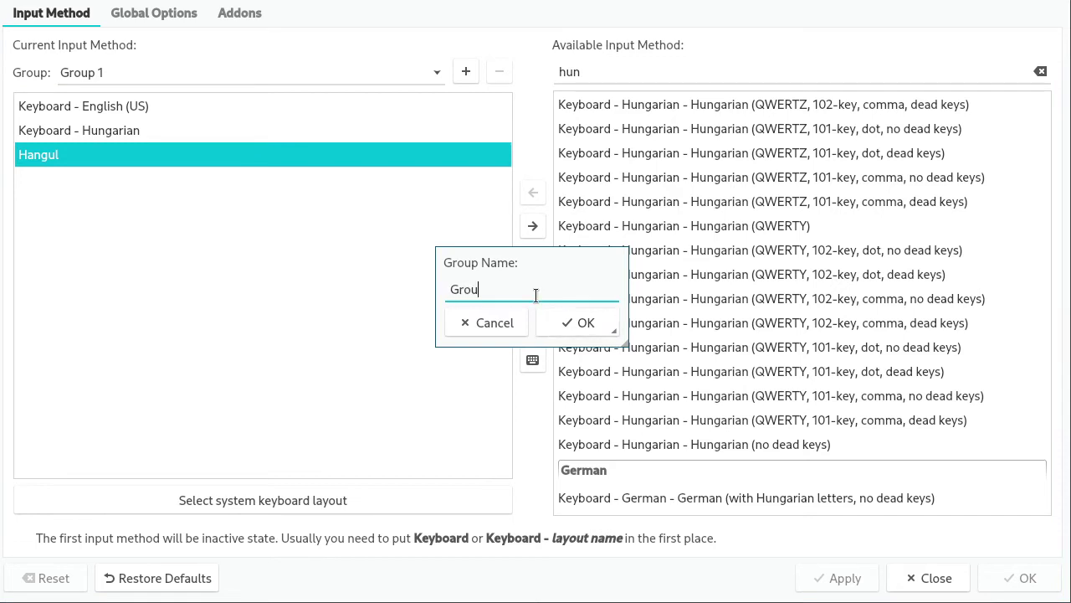
left_click(590, 322)
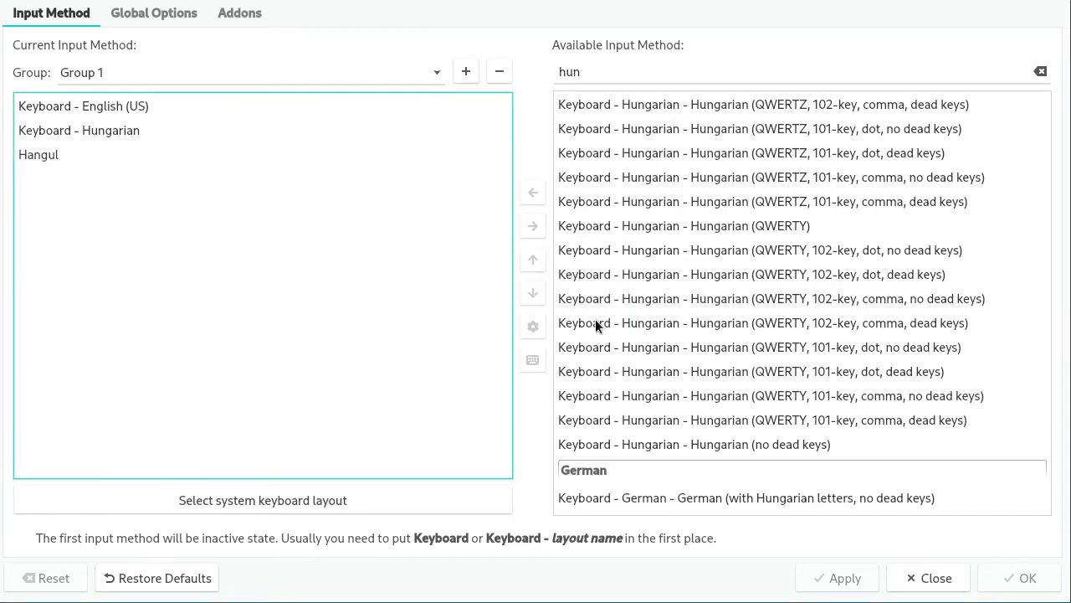
Step: Switch to Group 2 and add Keyboard - Hungarian as its input method
left_click(150, 72)
left_click(140, 104)
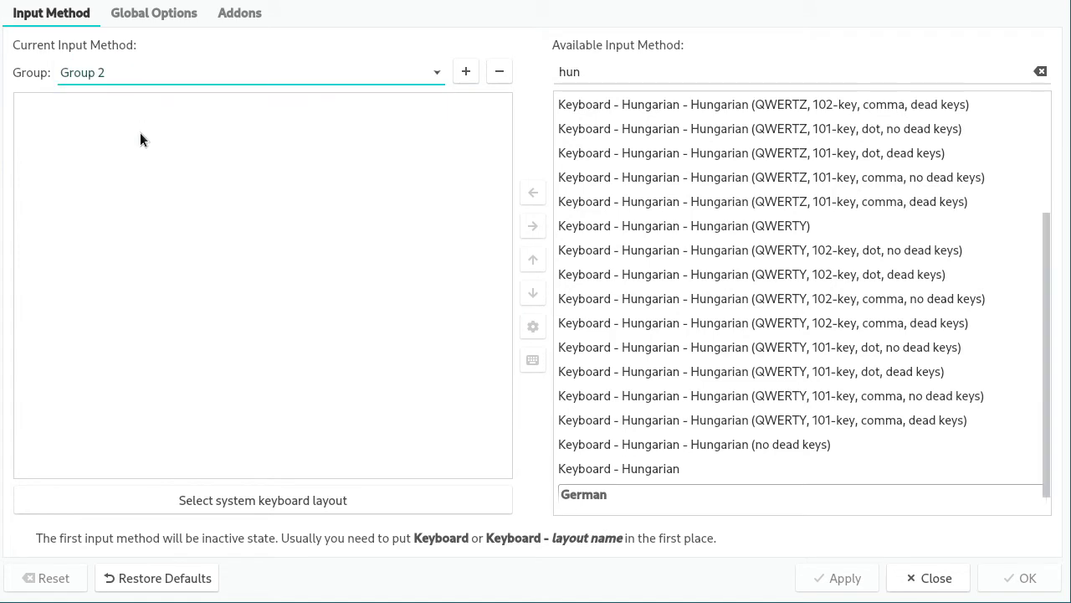
left_click(626, 79)
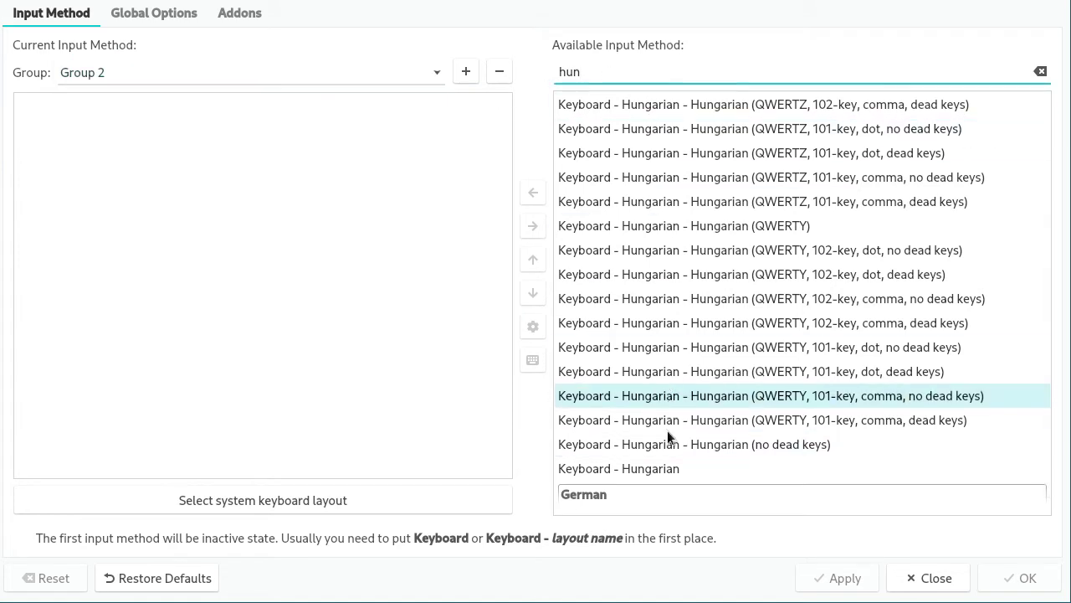
double_click(672, 461)
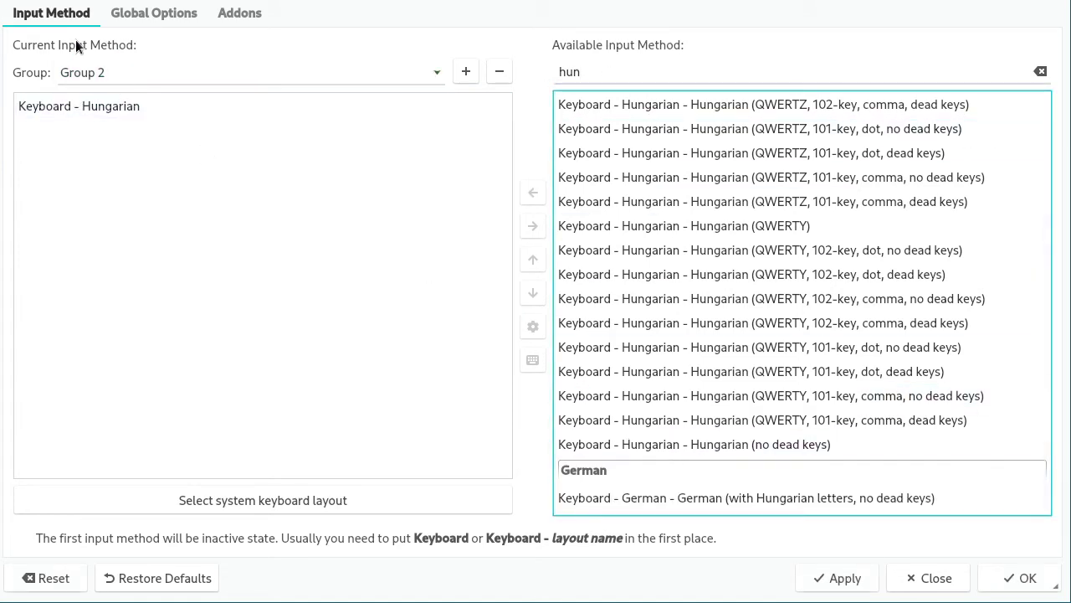
Step: Set Group 2's system keyboard layout to Hungarian with the Default variant and apply the changes
left_click(259, 501)
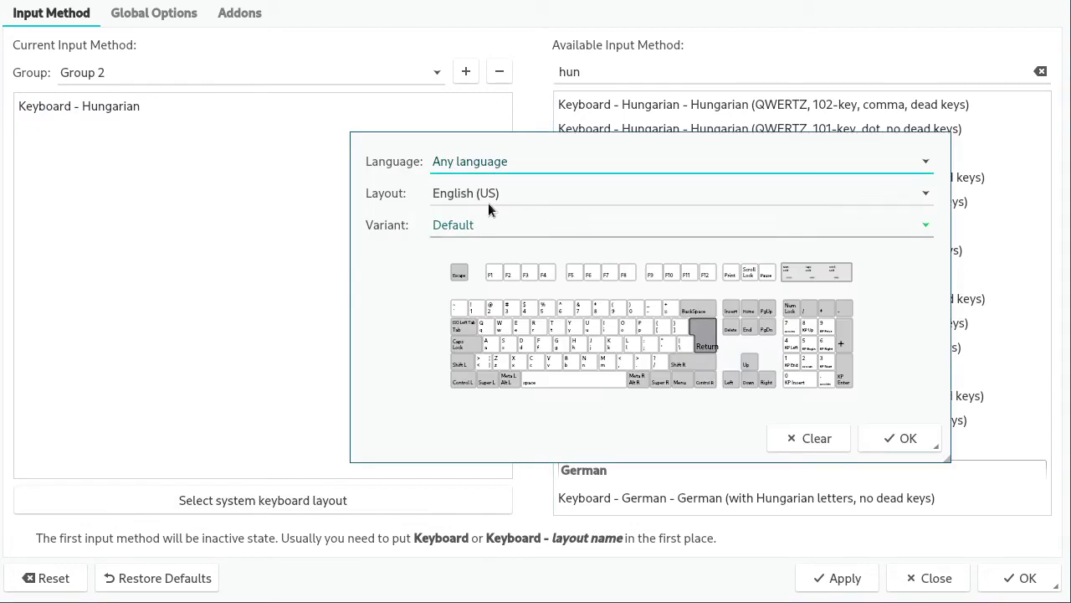
left_click(493, 195)
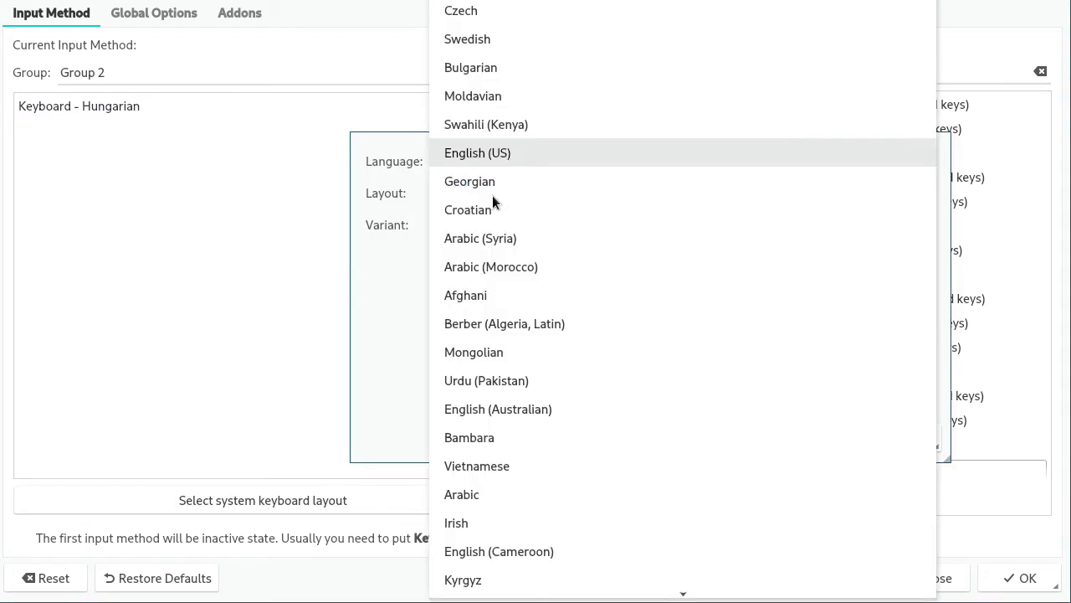
type("hun")
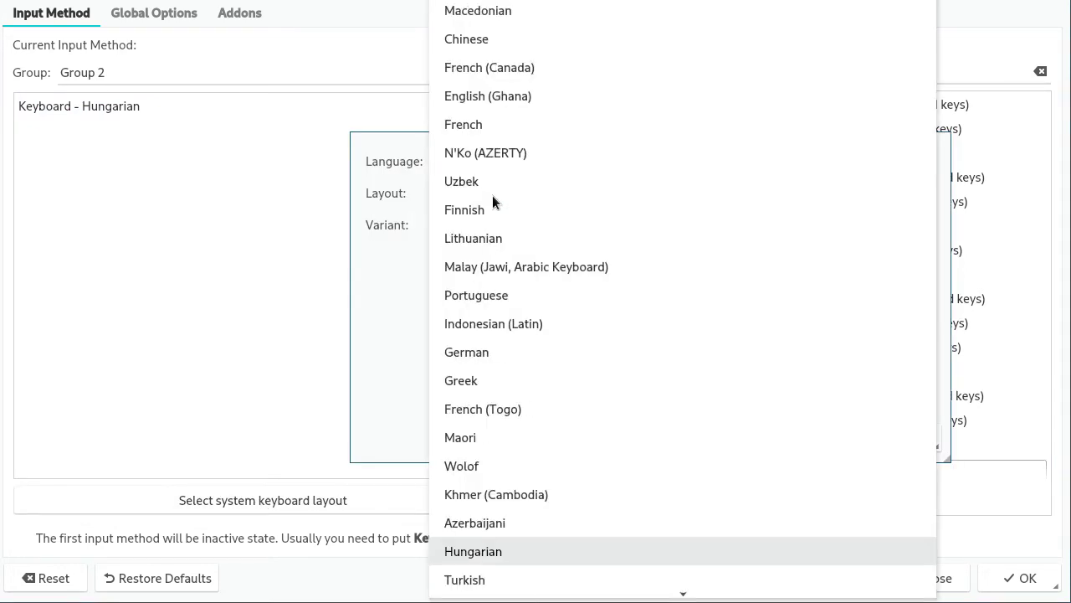
key("Return")
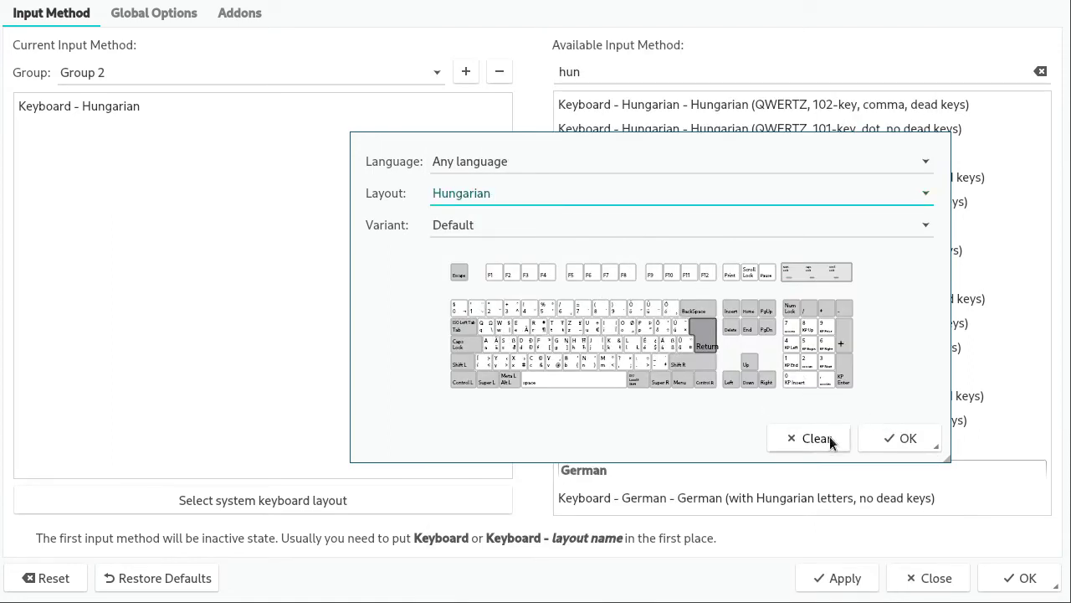
left_click(902, 441)
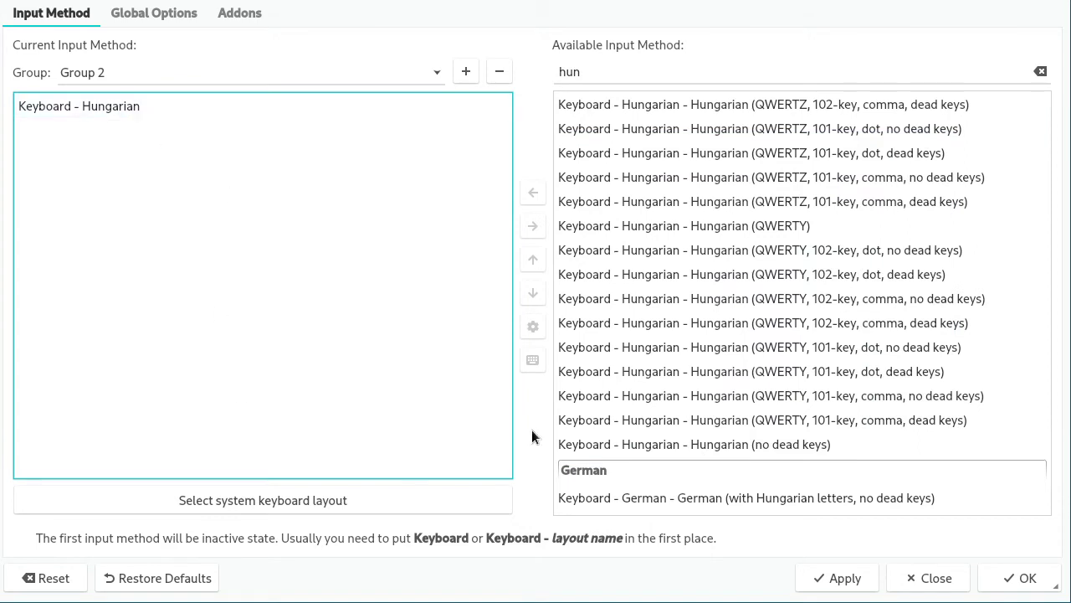
left_click(837, 578)
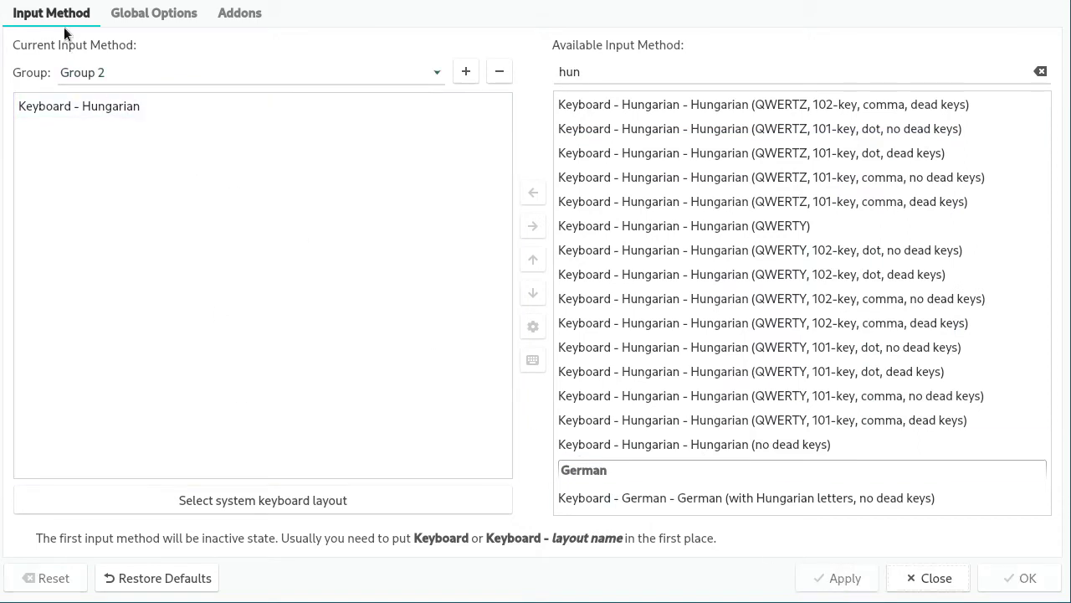
Step: Switch back to Group 1 and remove Keyboard - Hungarian from its current input methods
left_click(115, 77)
left_click(115, 52)
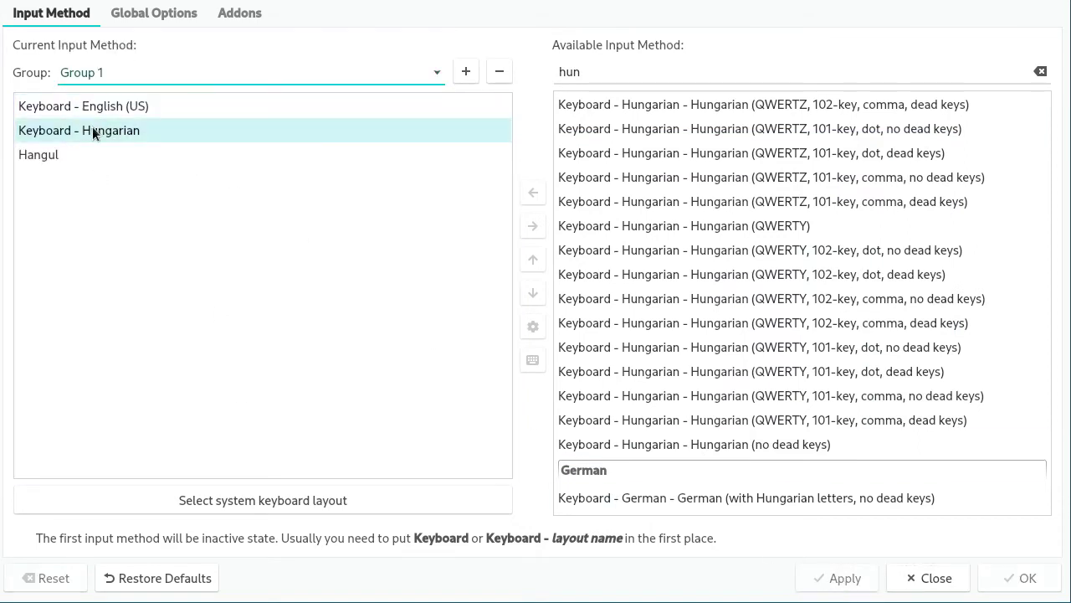
left_click(115, 131)
left_click(535, 234)
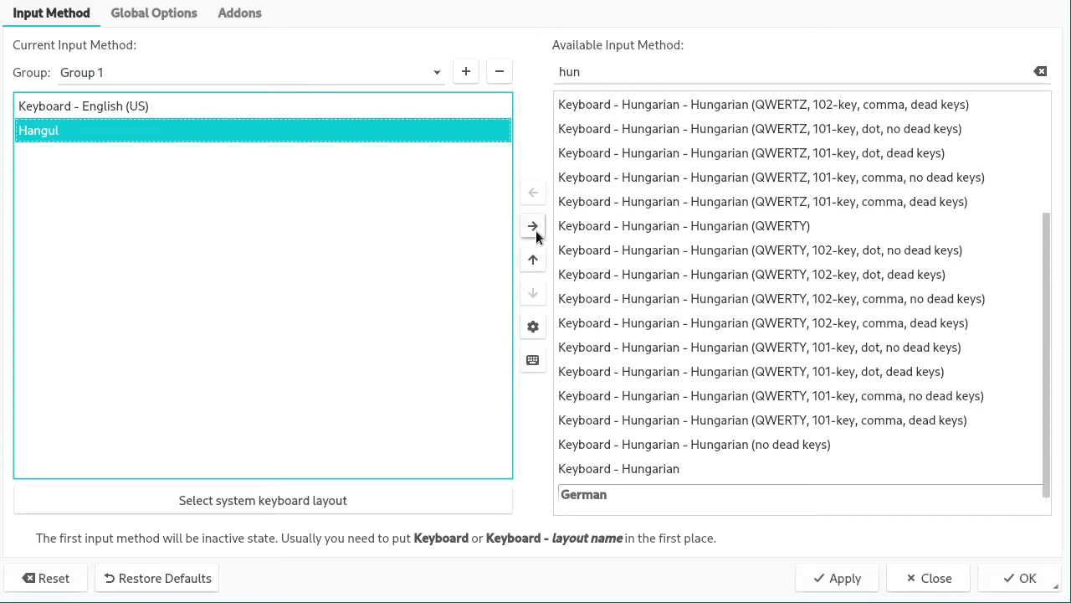
Step: Clear the system keyboard layout selection for Group 1 and select Hangul in its input method list
left_click(269, 500)
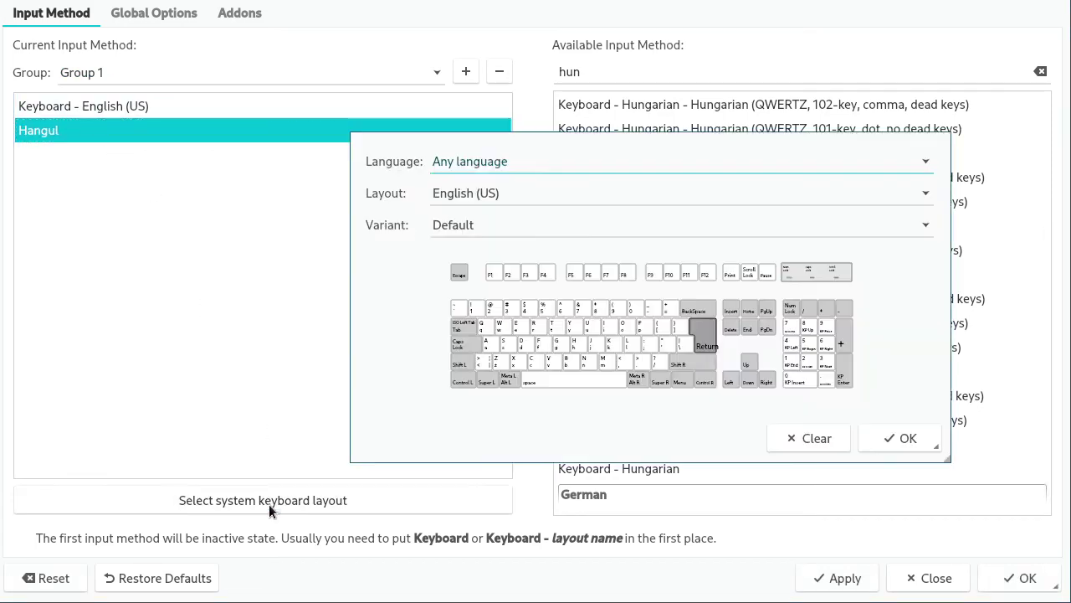
left_click(822, 446)
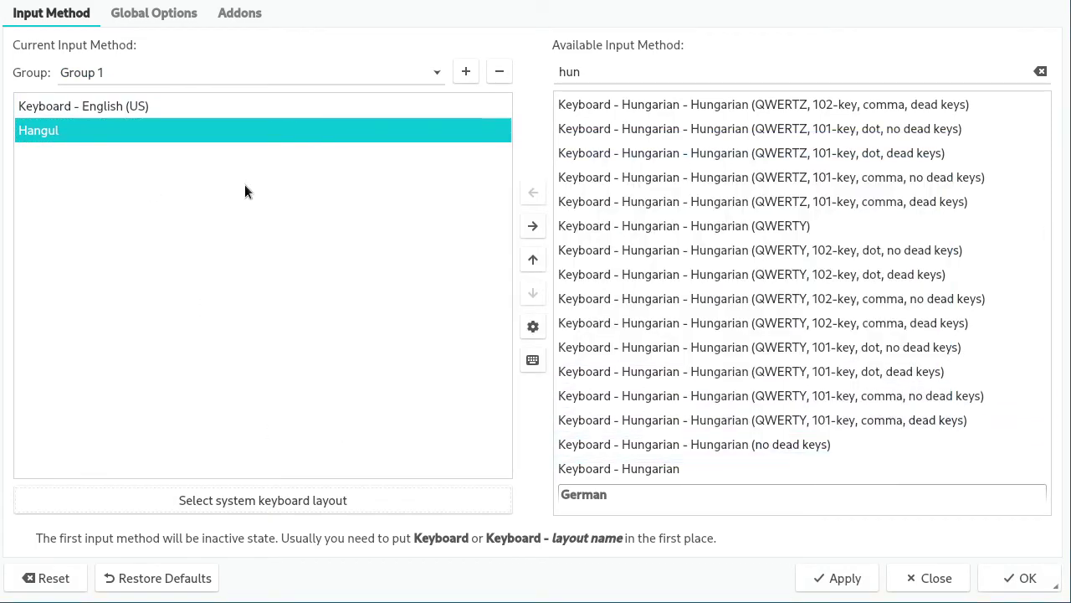
left_click(154, 108)
left_click(151, 131)
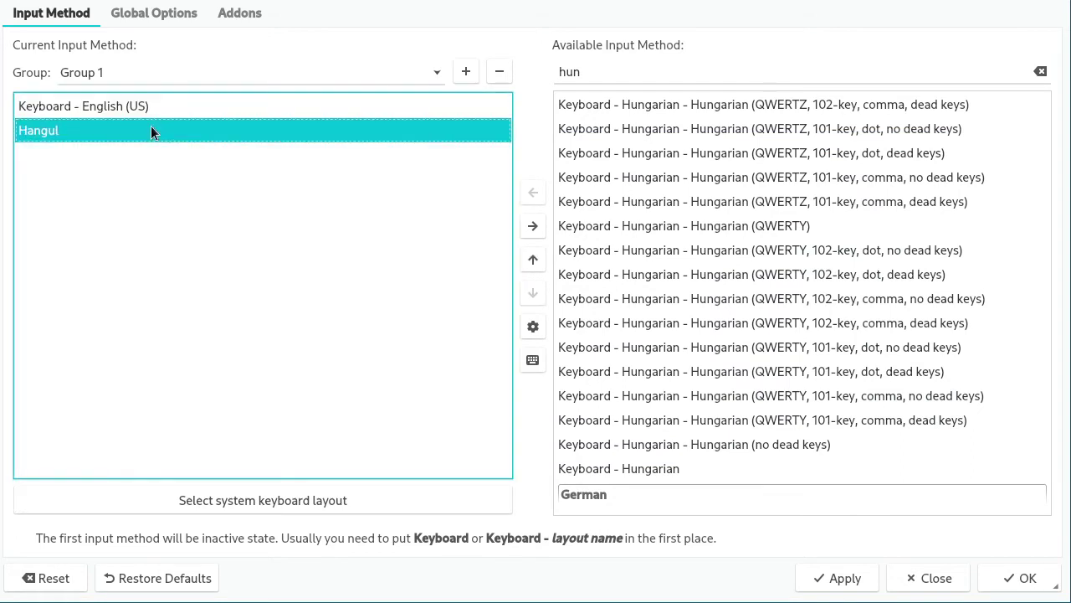
Step: Remove the Enumerate Input Method Forward hotkey, assign Control+Space to Enumerate Input Method Group Forward, and apply the changes
left_click(153, 17)
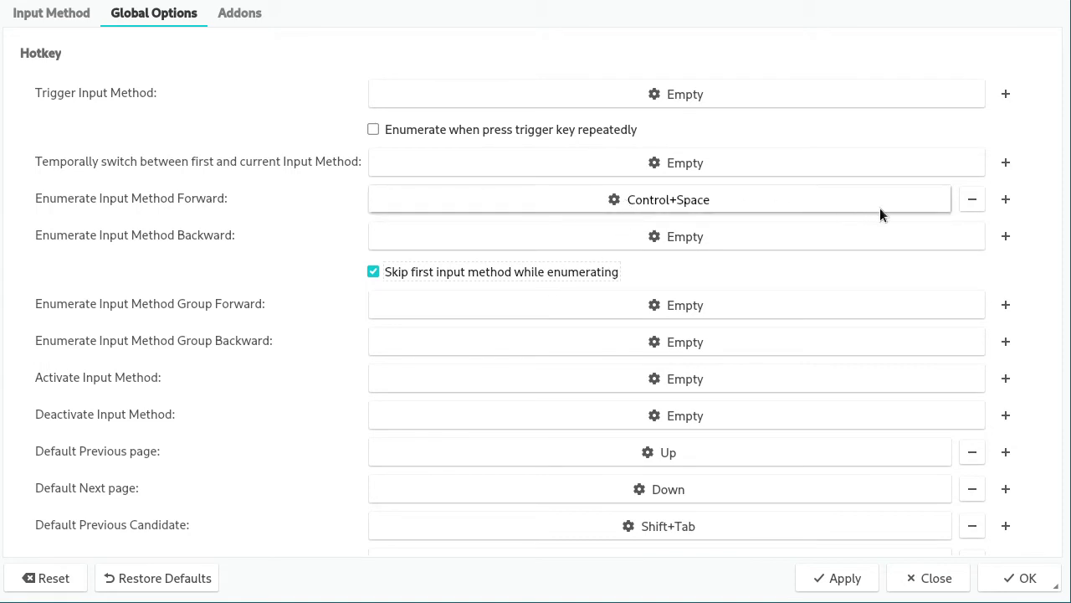
left_click(972, 201)
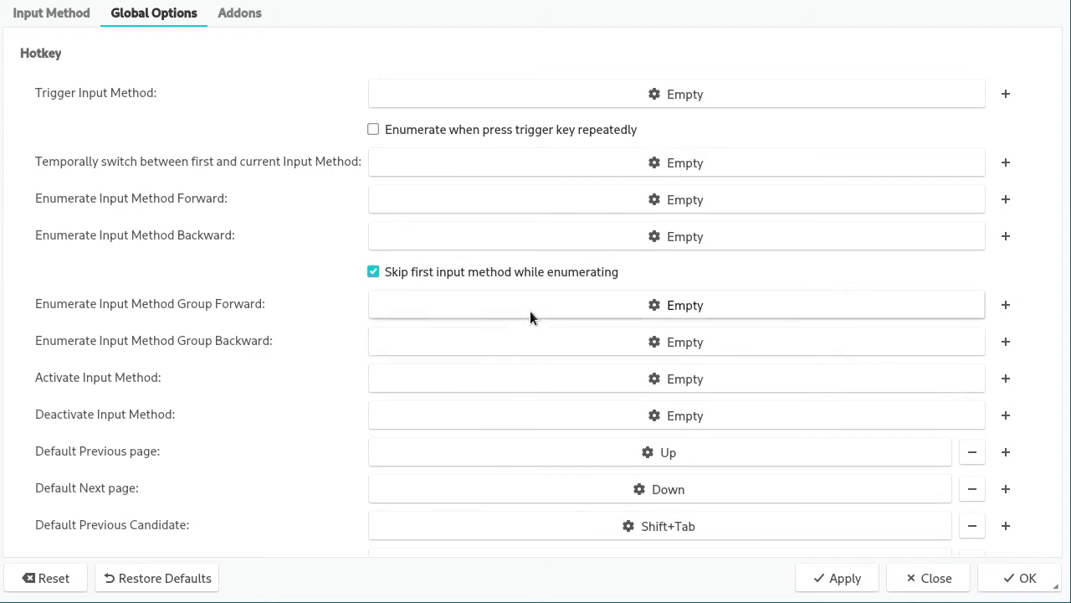
left_click(667, 312)
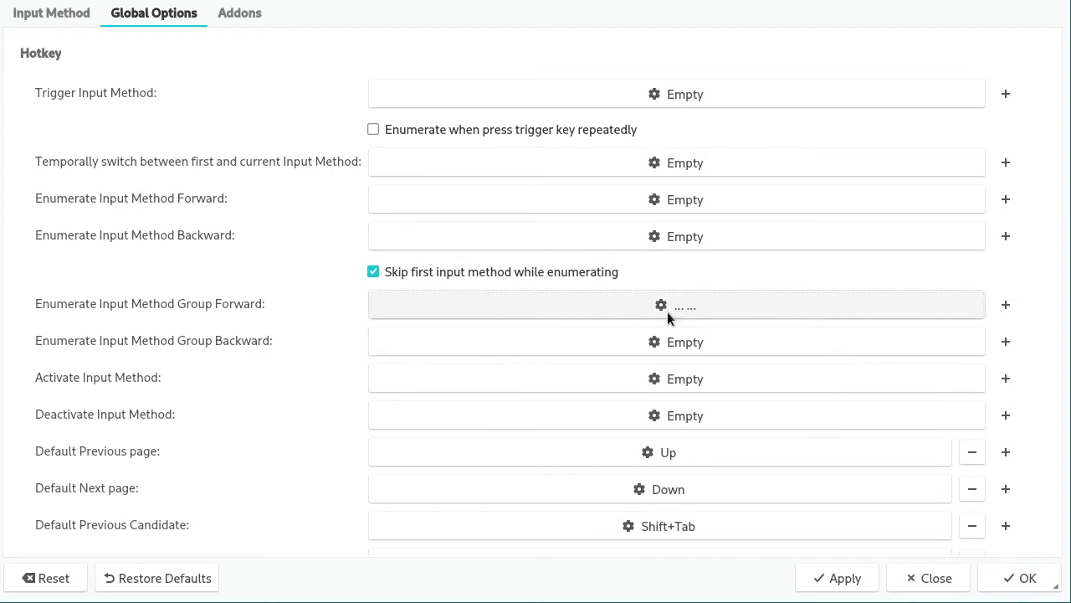
key("ctrl+space")
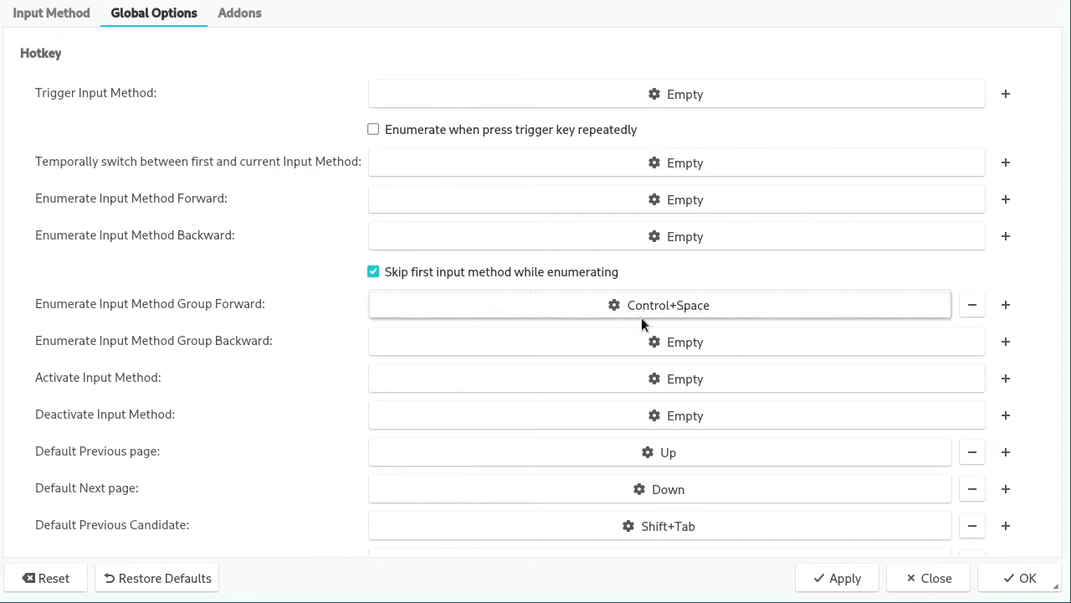
left_click(842, 580)
Step: Review the hotkey and behavior settings in the global options alongside Group 1's input method list
scroll(441, 269, "down", 7)
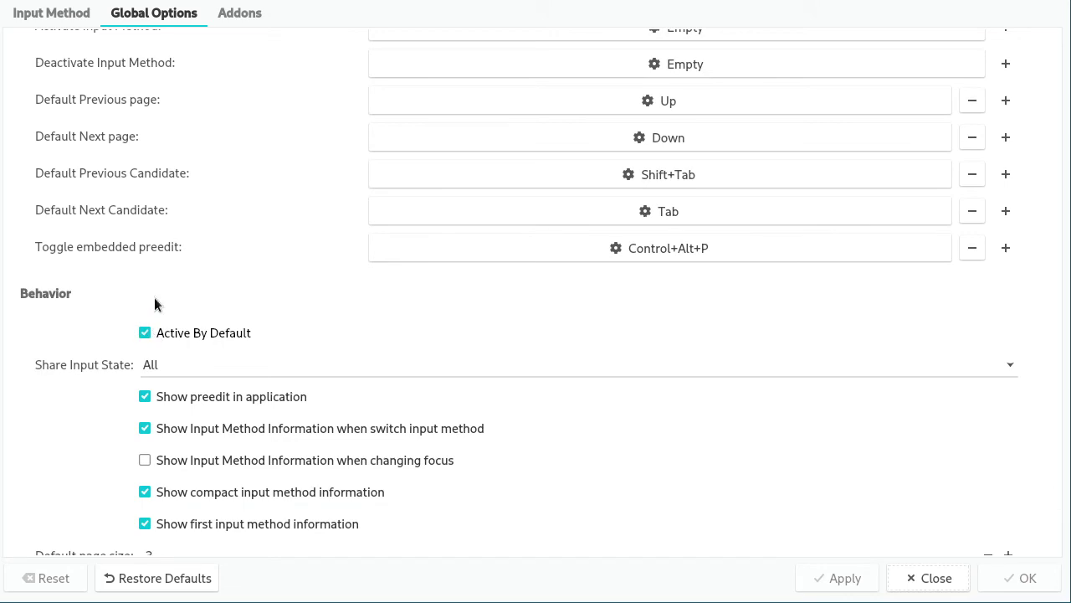
left_click(67, 13)
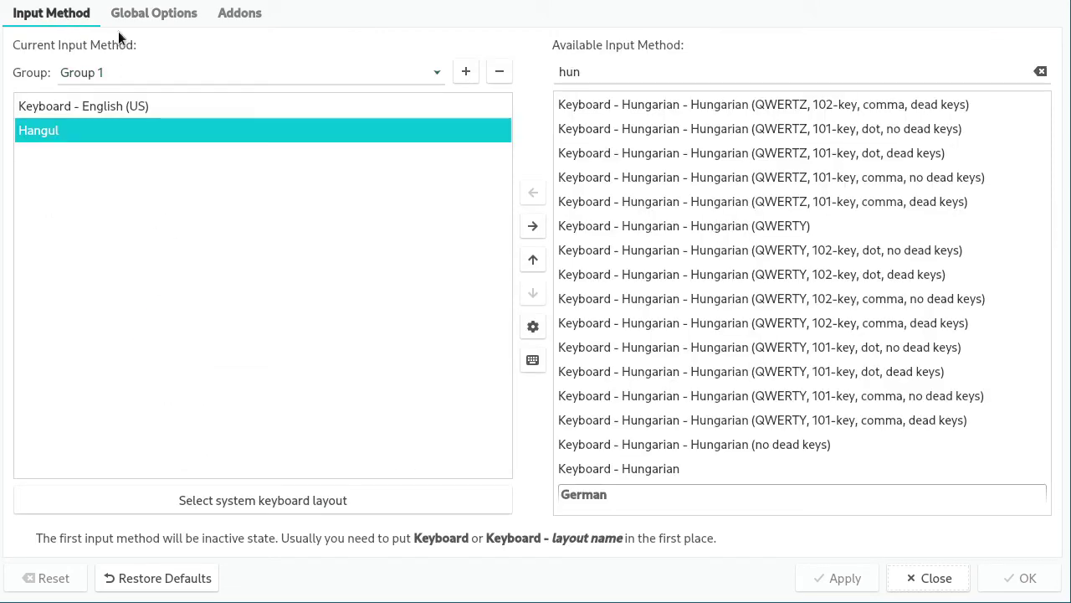
left_click(136, 17)
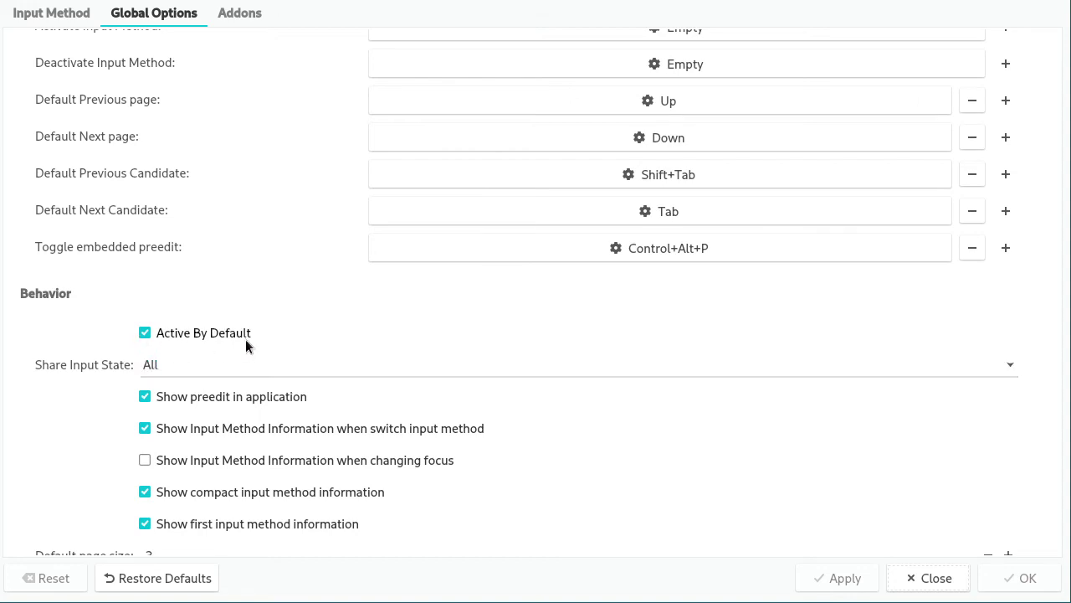
scroll(242, 339, "up", 5)
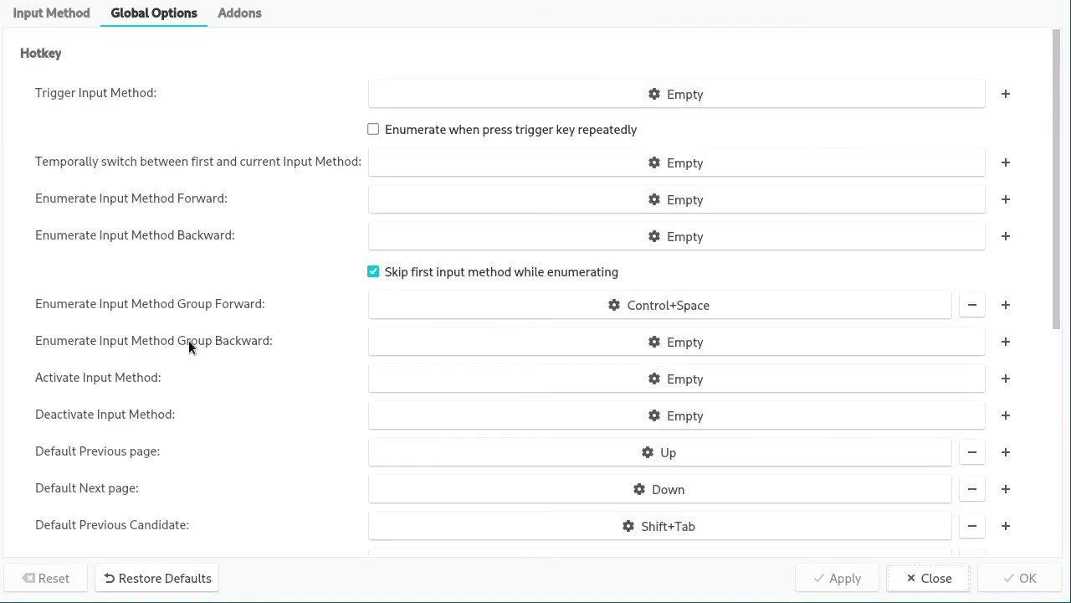
left_click(56, 23)
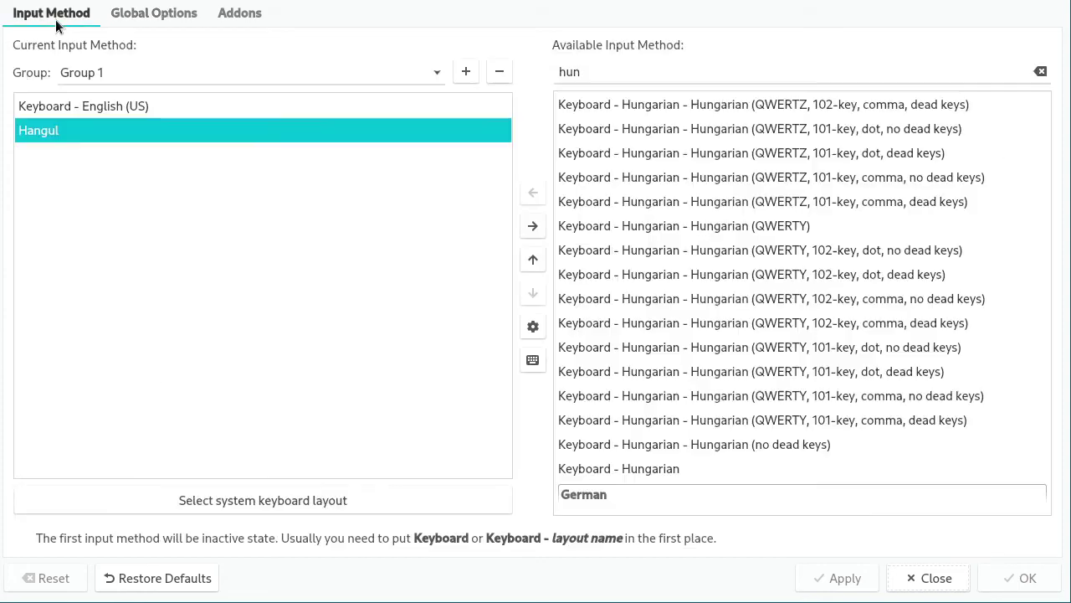
left_click(148, 24)
scroll(246, 318, "down", 5)
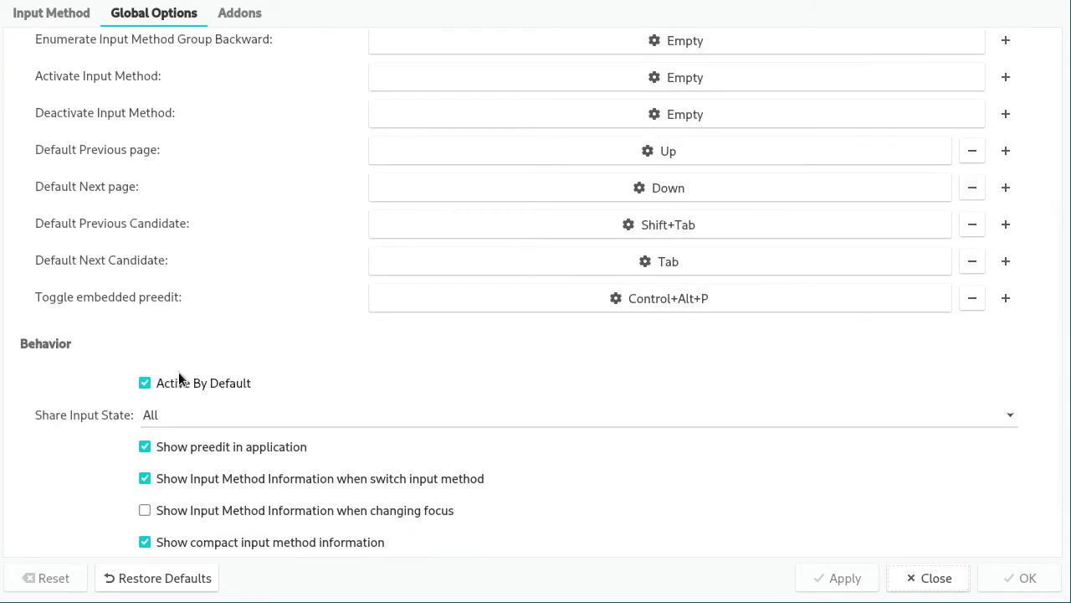
Step: Return from the global options to the input method list
scroll(167, 352, "up", 4)
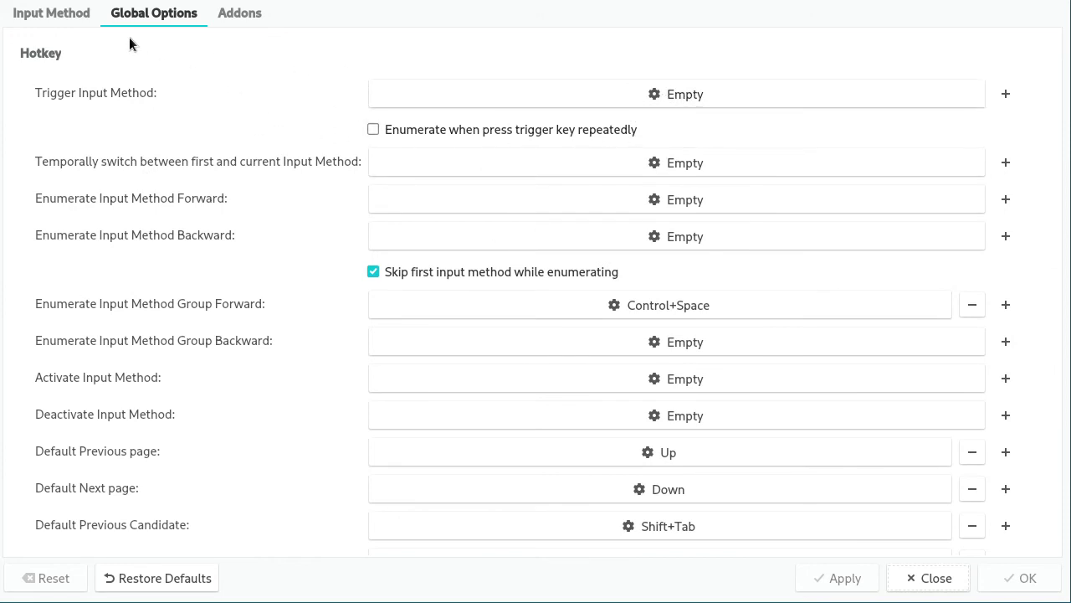
left_click(69, 22)
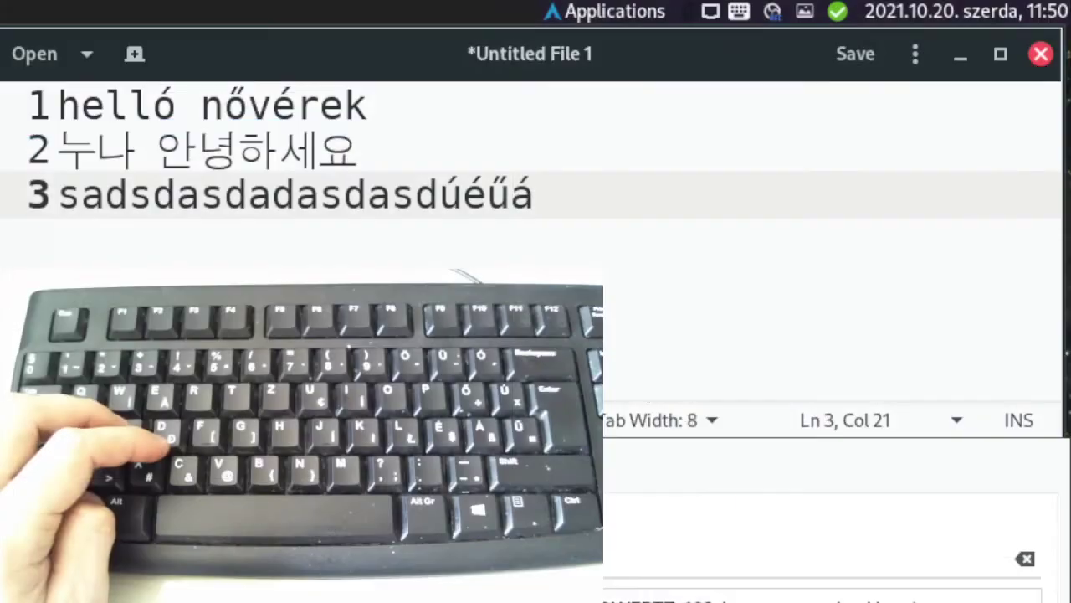
Step: In the text editor, replace the test text on line 3 with the Hangul syllable 안
key("shift+Home")
key("BackSpace")
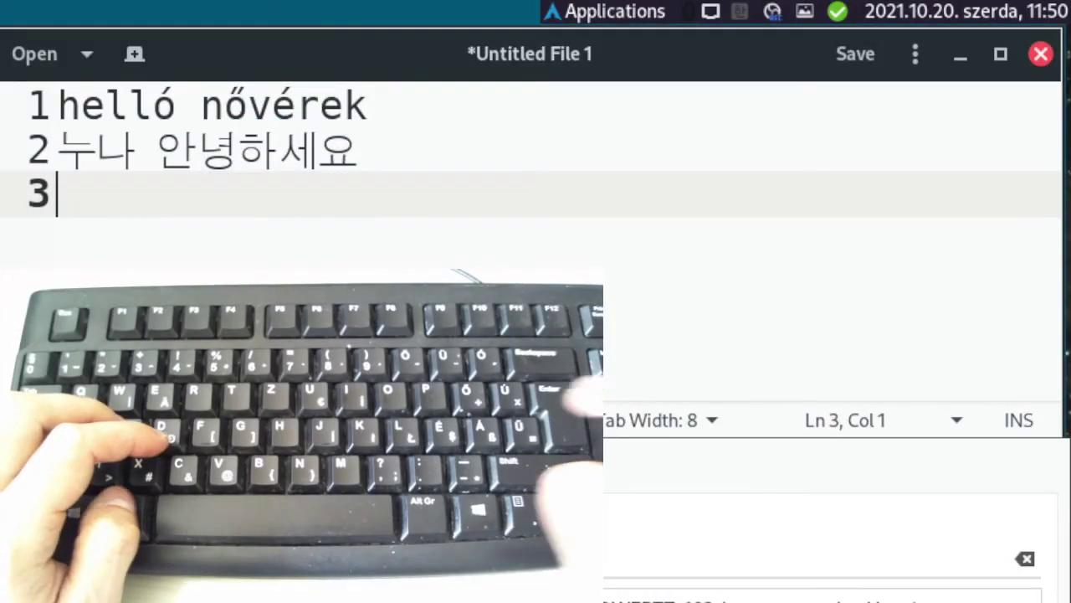
type("아")
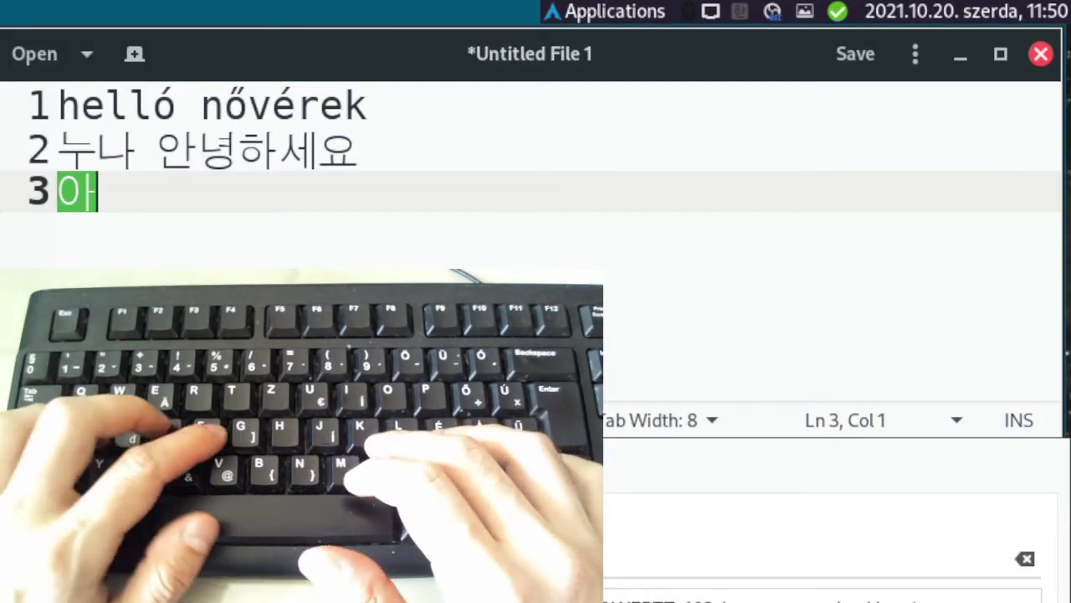
type("ㄴㄱㅇ")
key("BackSpace")
key("BackSpace")
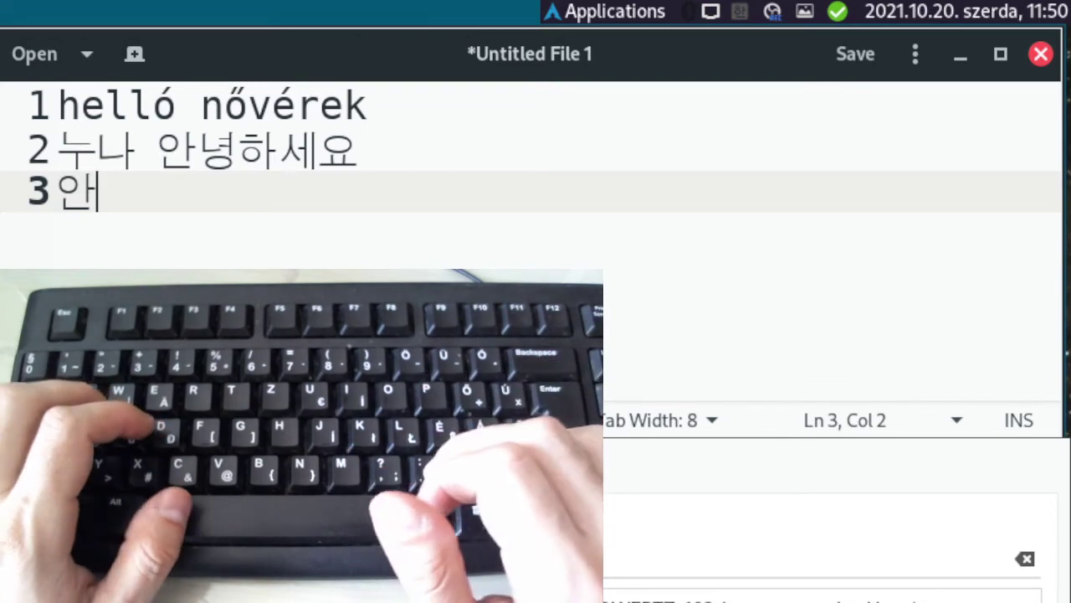
Step: Switch to Group 2, test Hungarian input by entering magyarőőő after the Korean syllable, and delete that word
key("super+space")
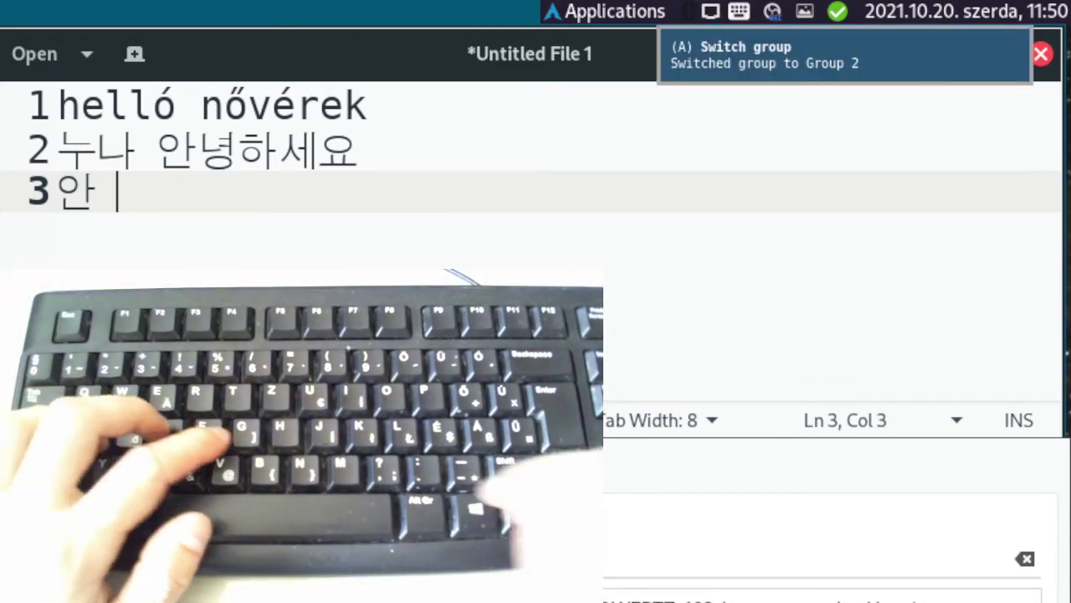
type("g")
key("BackSpace")
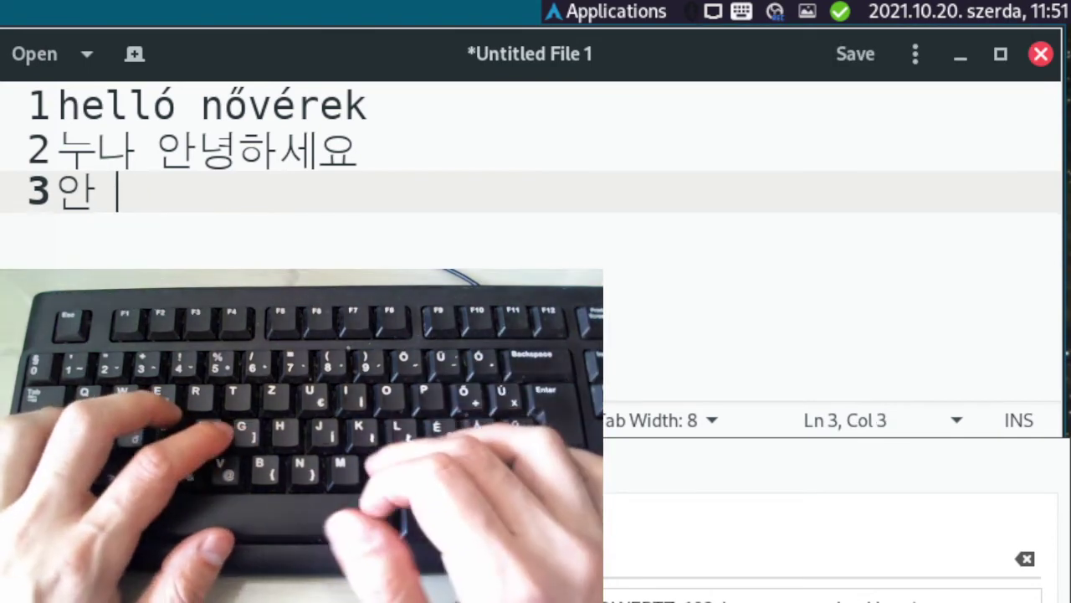
type("magyar")
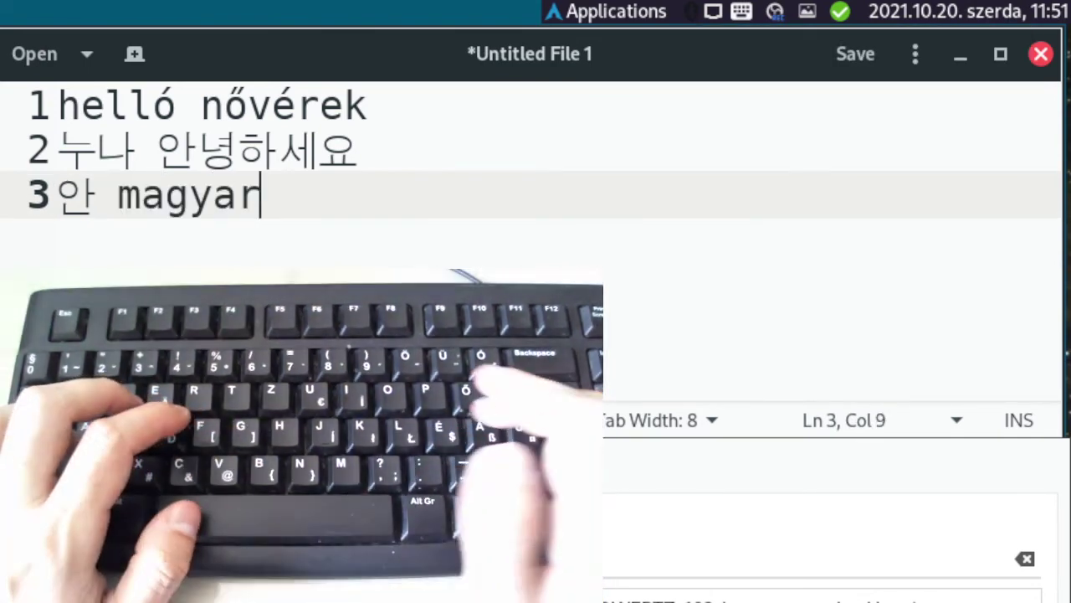
type("őőő")
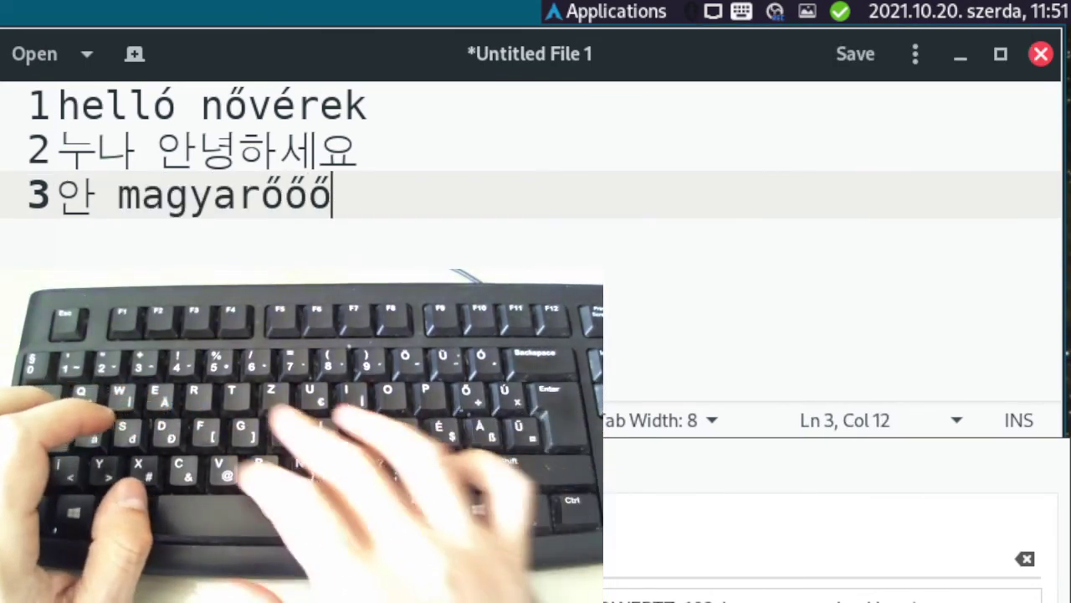
key("ctrl+BackSpace")
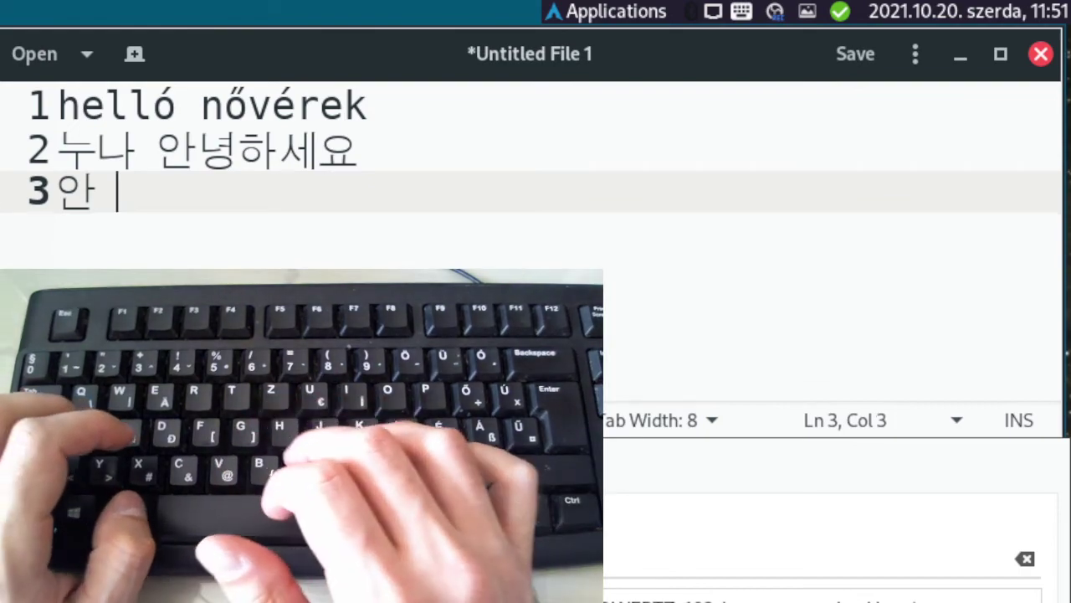
Step: Enter and erase short Hungarian test fragments such as magy on line 3, and clear the line
type("magy")
key("ctrl+BackSpace")
type("heeh")
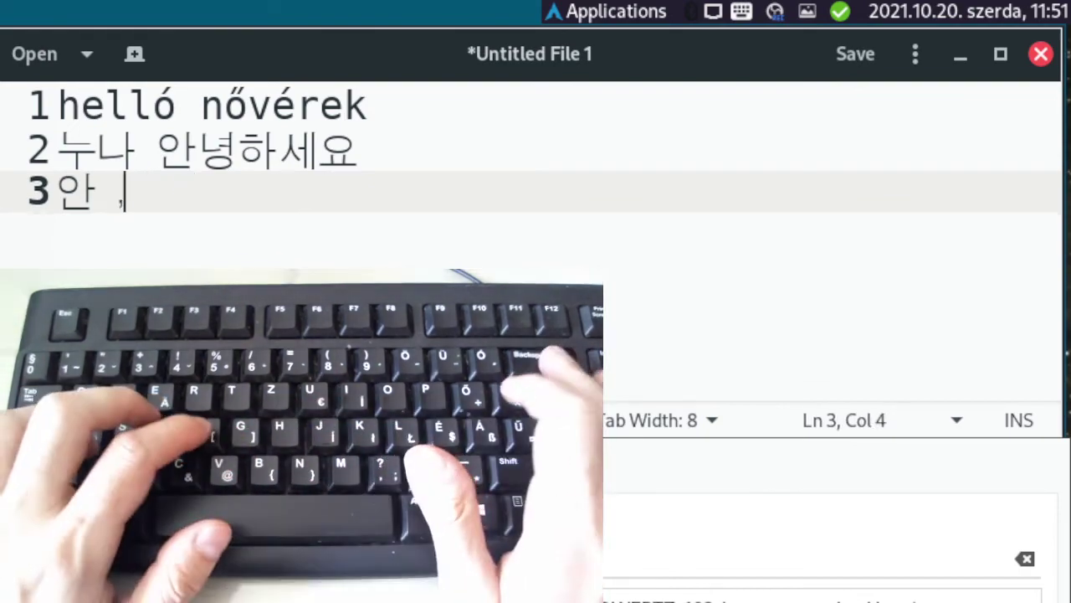
key("ctrl+BackSpace")
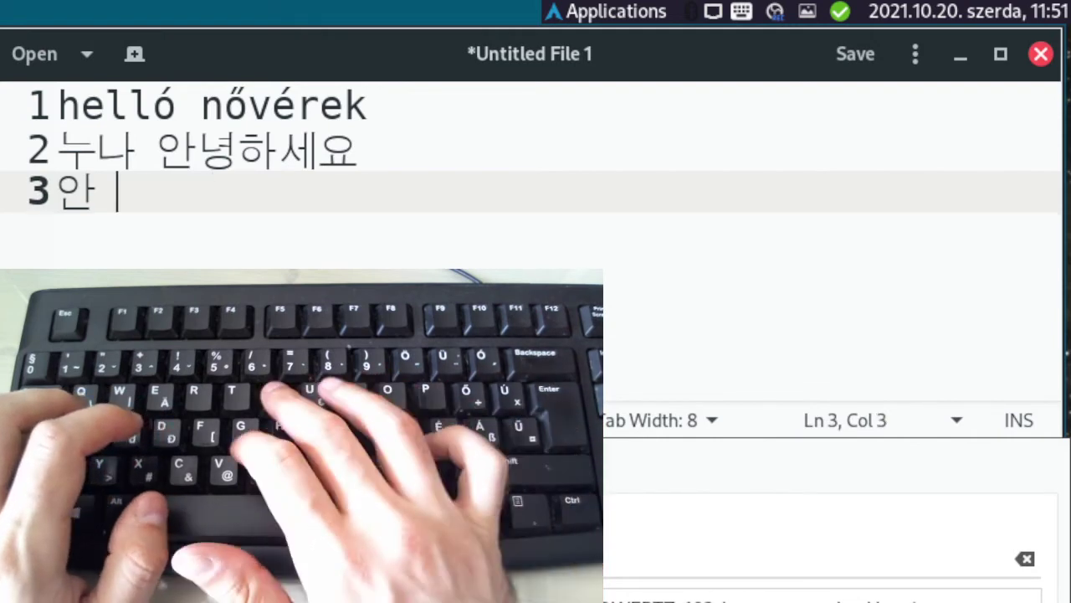
type("magy")
key("ctrl+BackSpace")
type("g")
key("BackSpace")
key("BackSpace")
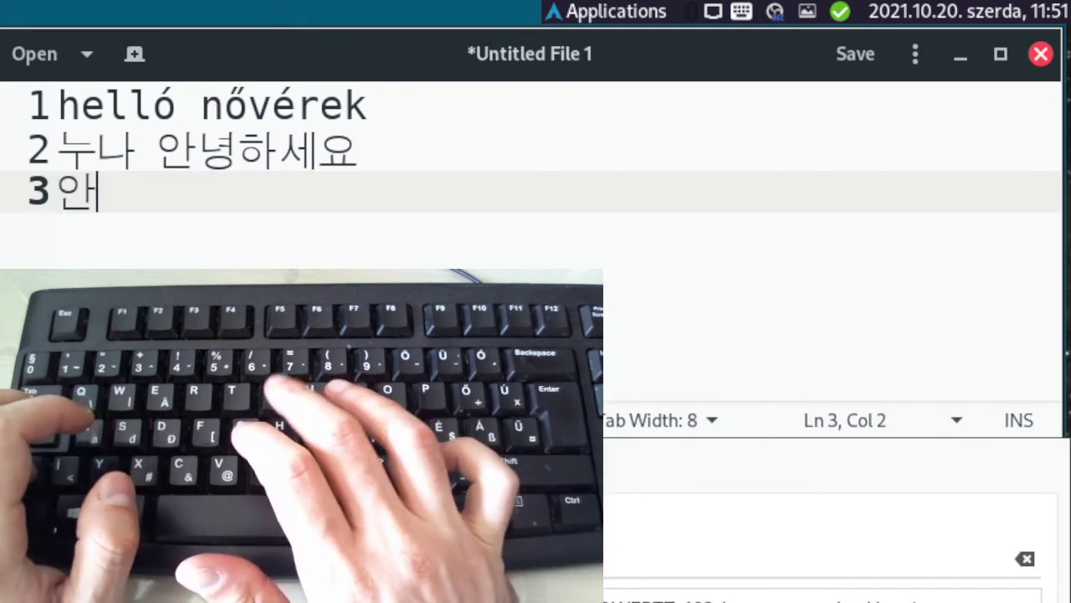
key("ctrl+BackSpace")
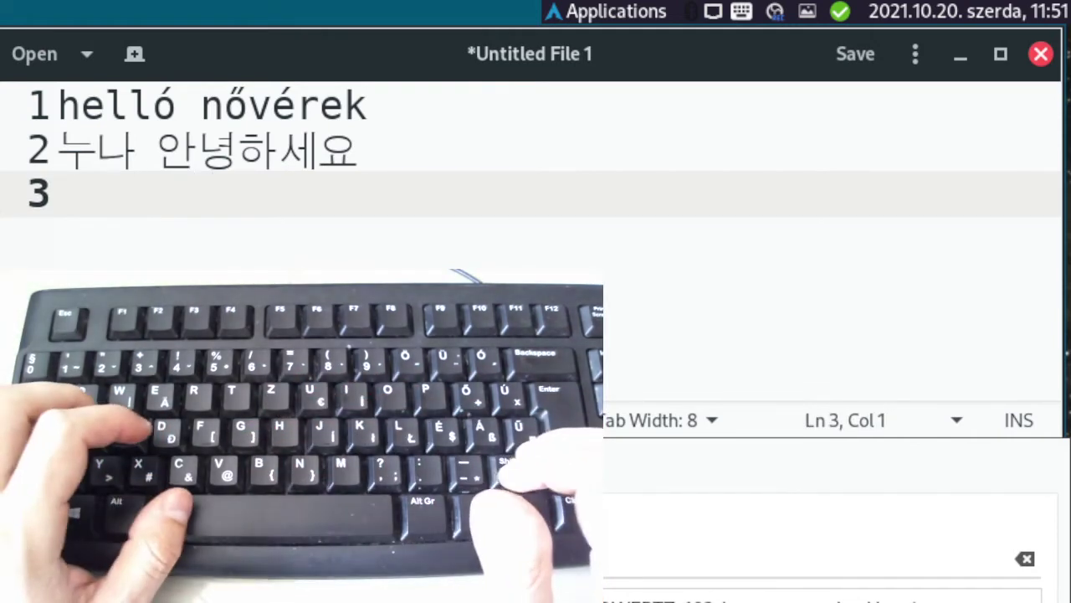
Step: Switch to Group 1, test Korean input by entering 한글 on line 3, and erase it
key("super+space")
type("한")
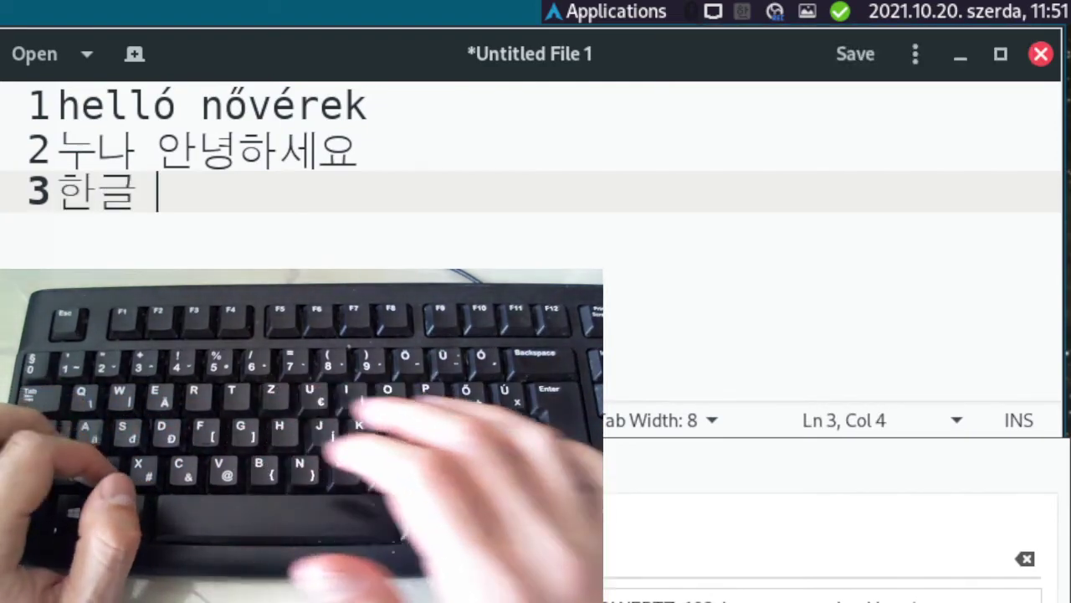
key("BackSpace")
key("BackSpace")
key("BackSpace")
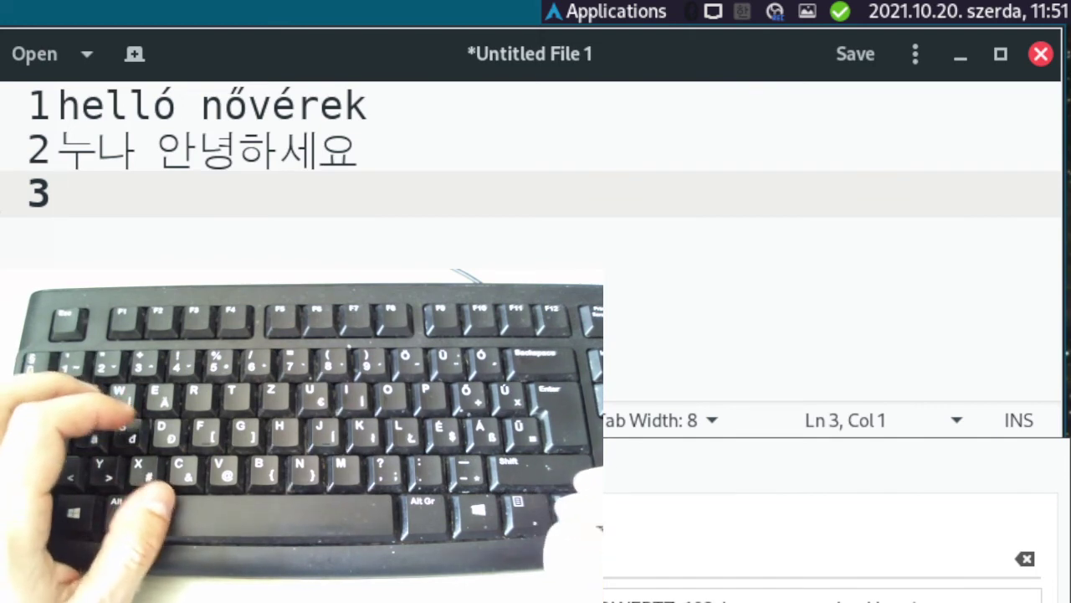
Step: Switch to the Hungarian group, enter the test string ajdsjdoiajpksa on line 3, and erase it
key("alt+shift")
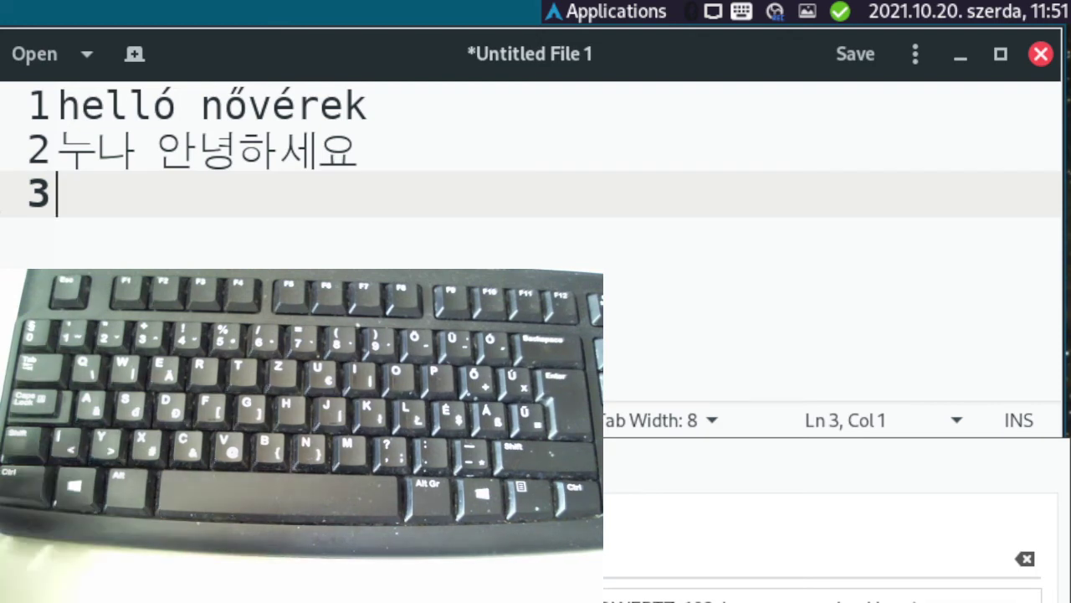
type("ajdsjdoiajpksa")
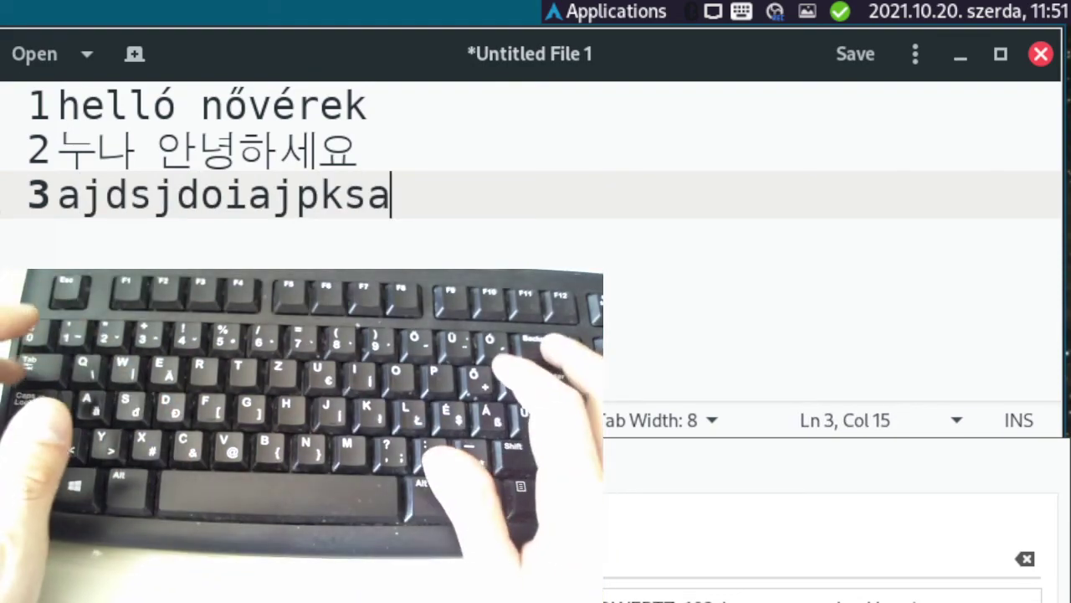
key("BackSpace")
key("BackSpace")
key("BackSpace")
key("BackSpace")
key("BackSpace")
key("BackSpace")
key("BackSpace")
key("BackSpace")
key("BackSpace")
key("BackSpace")
key("BackSpace")
key("BackSpace")
key("BackSpace")
key("BackSpace")
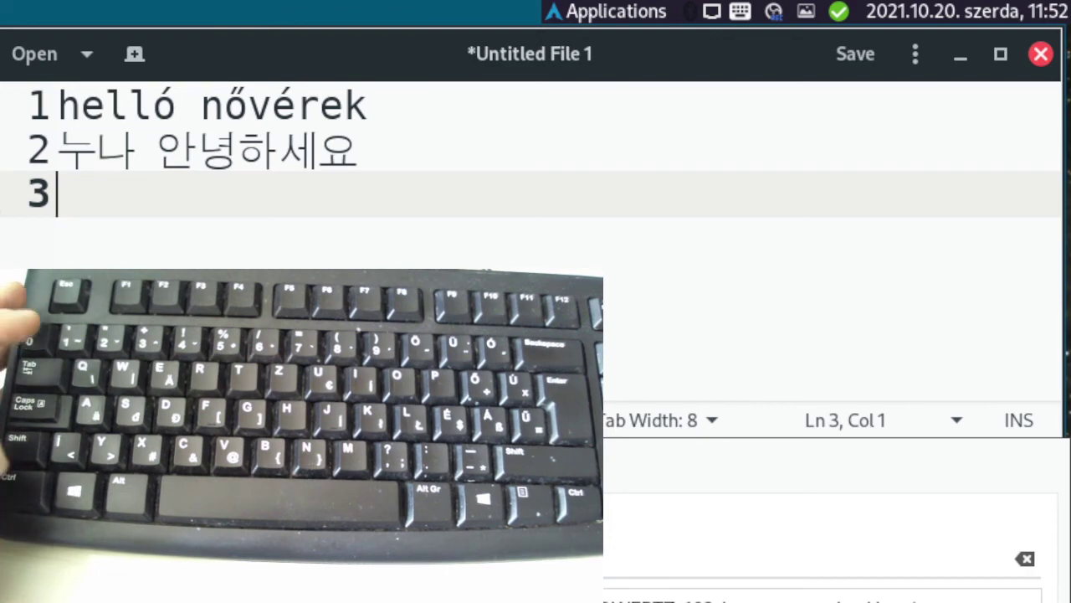
type("k")
key("BackSpace")
Step: Switch to Group 1, enter random Hangul characters on line 3, and trim the line to ㅁㄴㅇㅁ닝ㅁㄴㅇ
key("super+space")
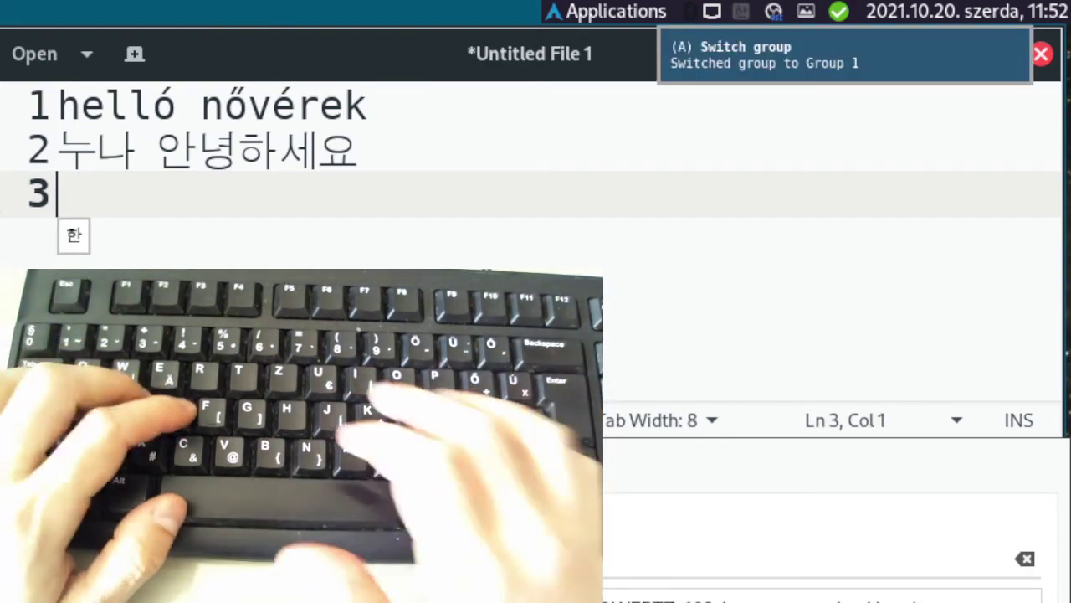
type("ㅁㄴㅇㅁ닝ㅁㄴㅇ;ㅣ만이ㅏㅡ니으닝ㄴ")
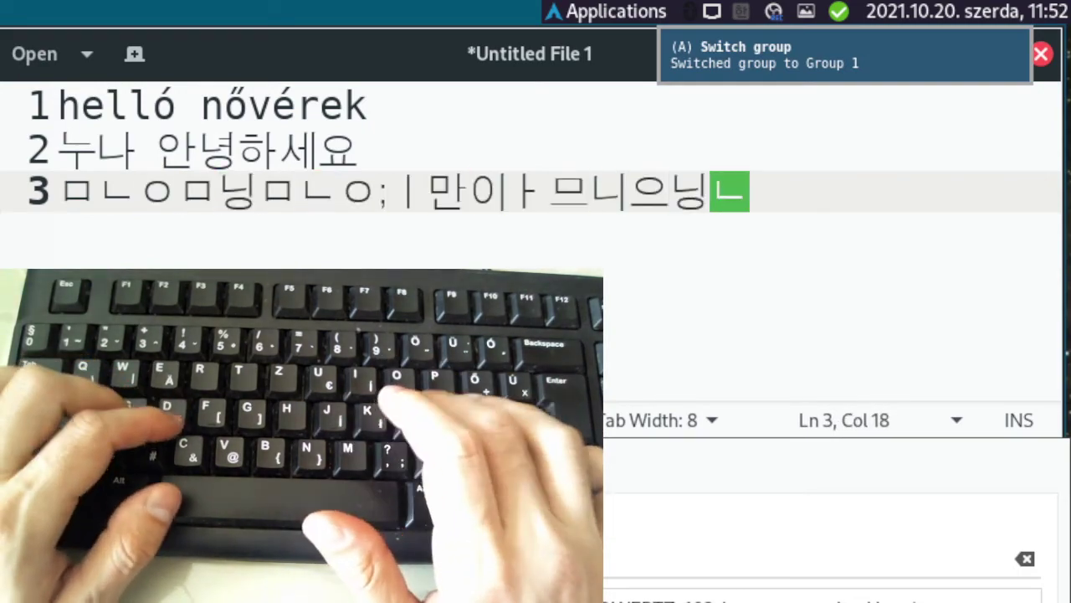
type("ㅣㄴㅣㅇㅣㄴㅇ")
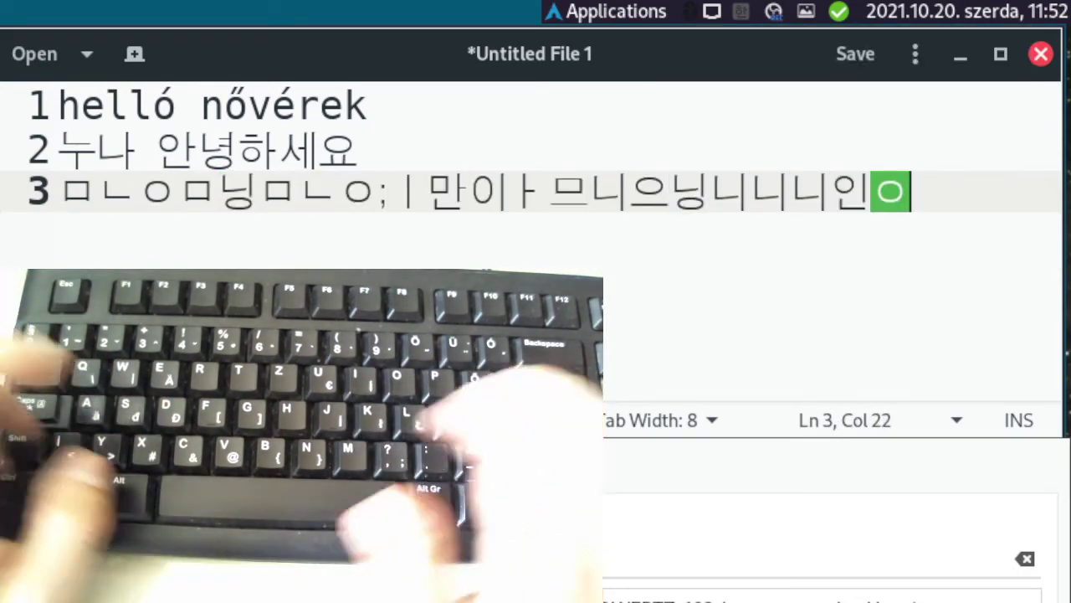
type("ㅣ")
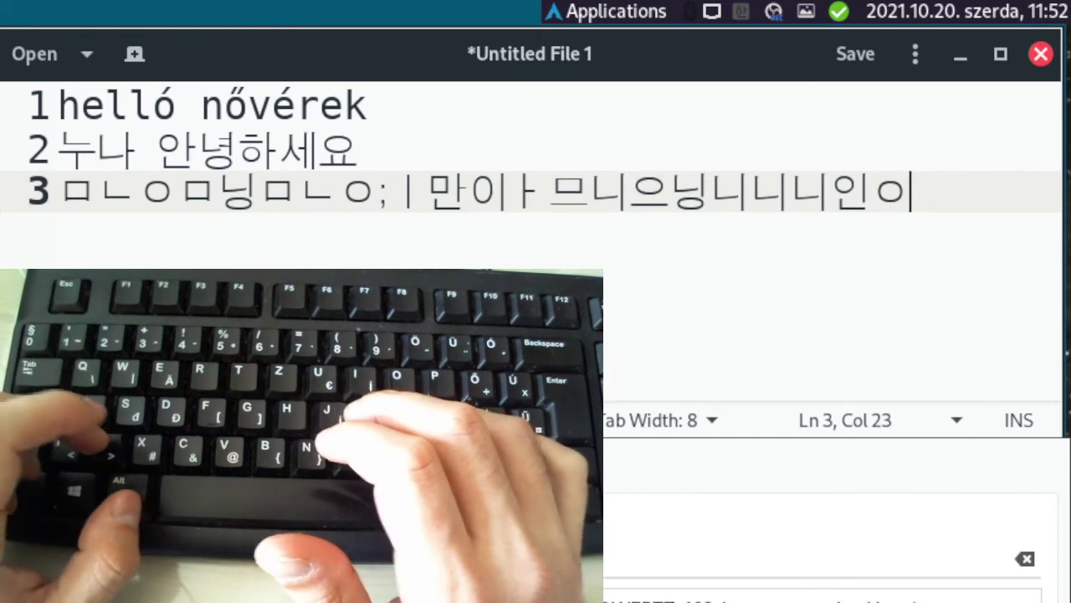
key("ctrl+BackSpace")
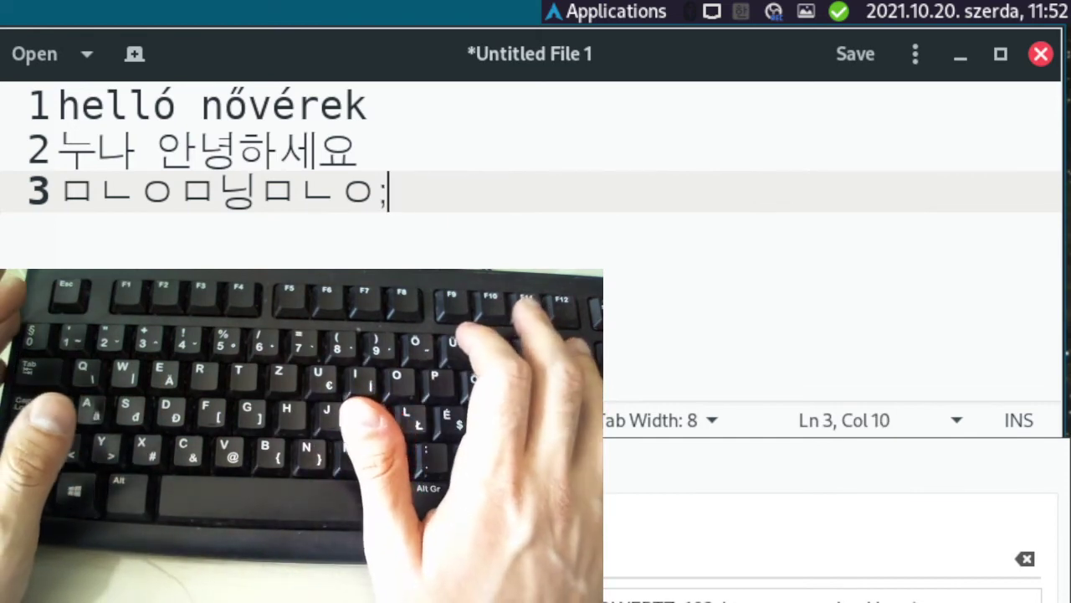
key("BackSpace")
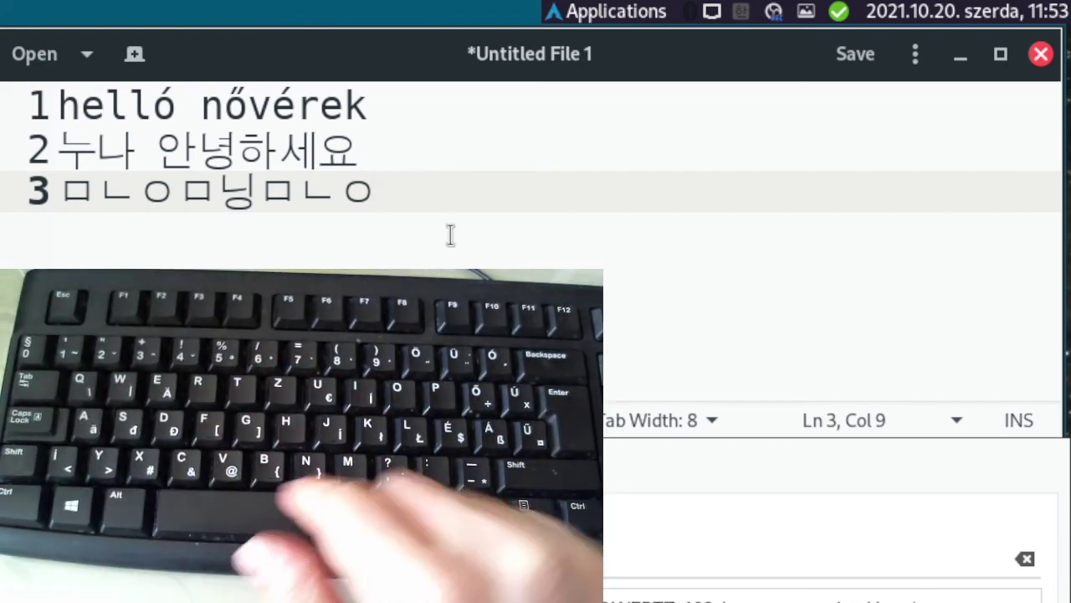
Step: Place the cursor at the end of line 3 and append the Hangul test characters 낭먀야ㅓㅑ너 and ㅁㅇ
left_click_drag(407, 138, 66, 199)
left_click(385, 158)
left_click(69, 205)
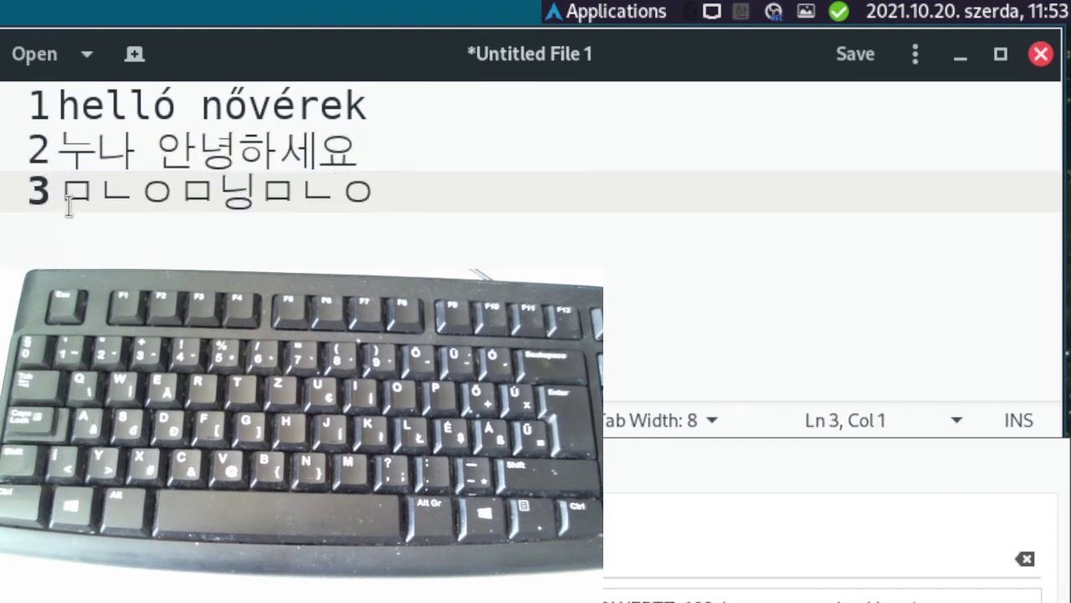
left_click(334, 205)
left_click(395, 199)
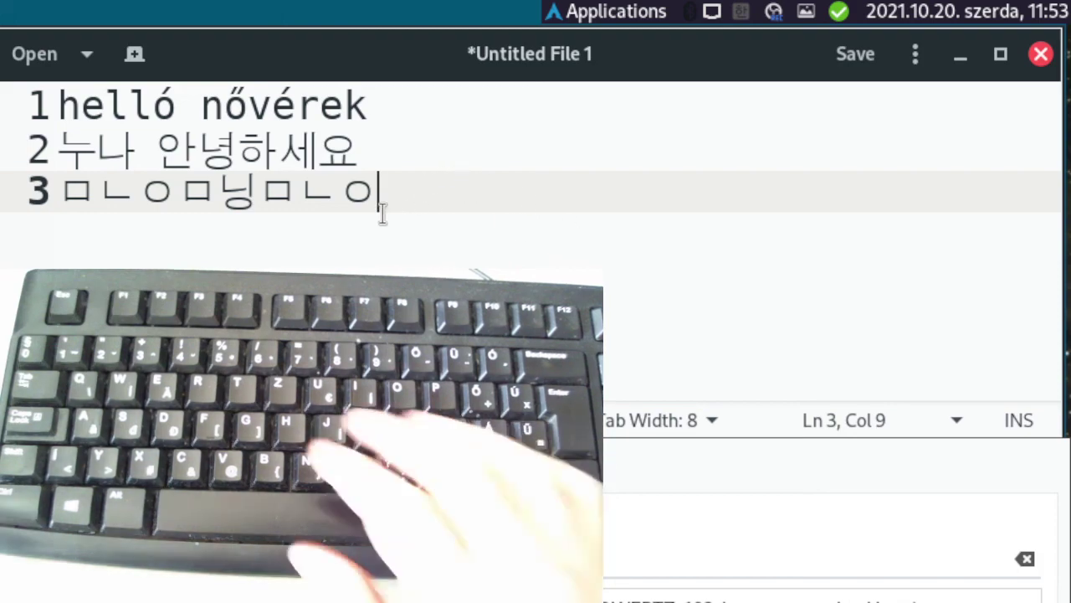
type("낭먀")
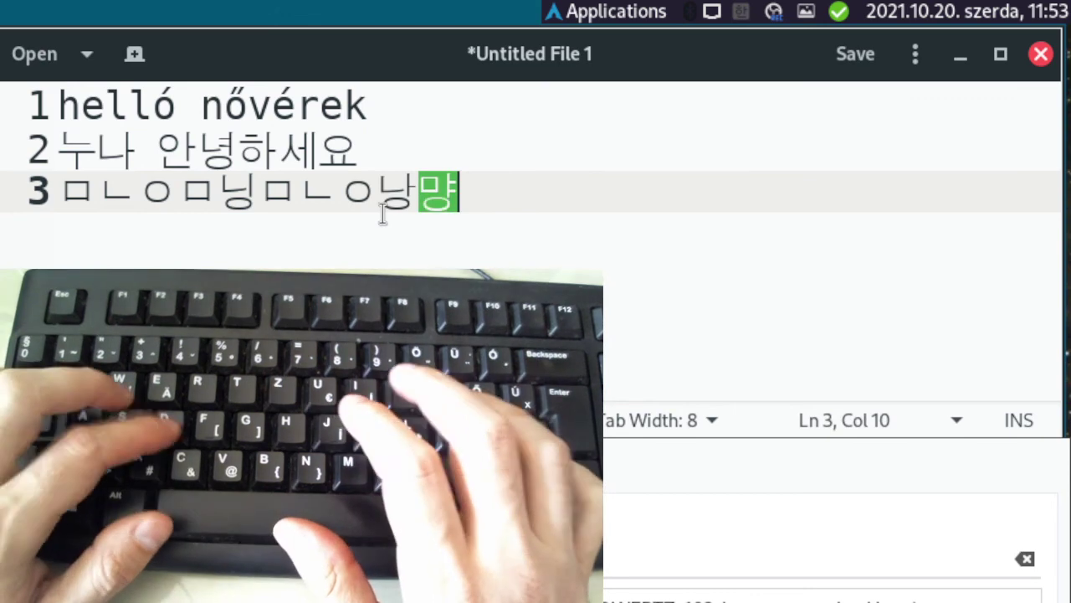
type("야ㅓㅑ너ㅏ")
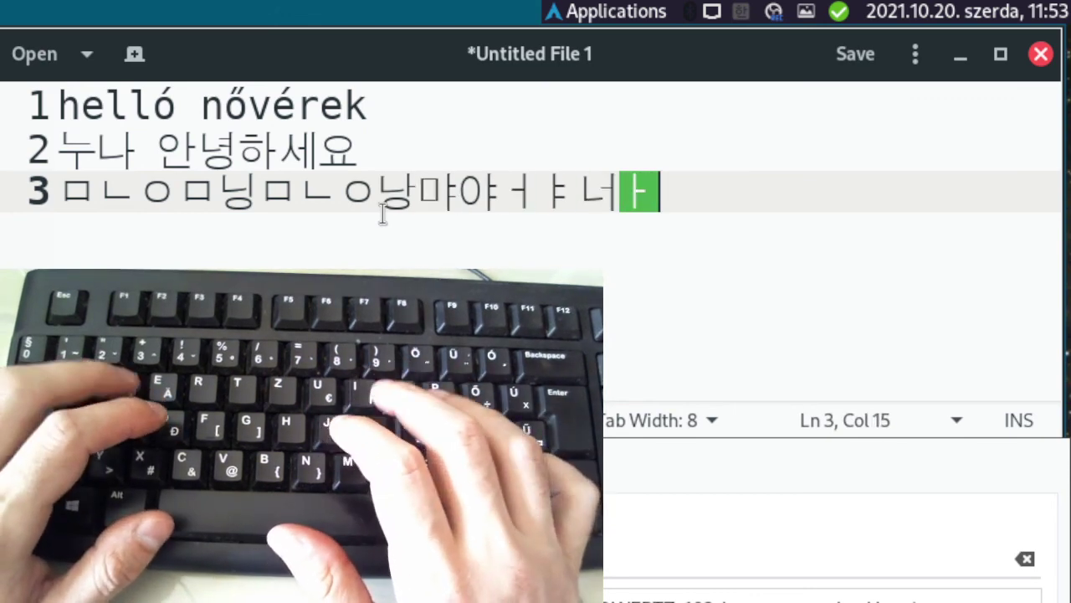
key("BackSpace")
type("ㅁㅇ")
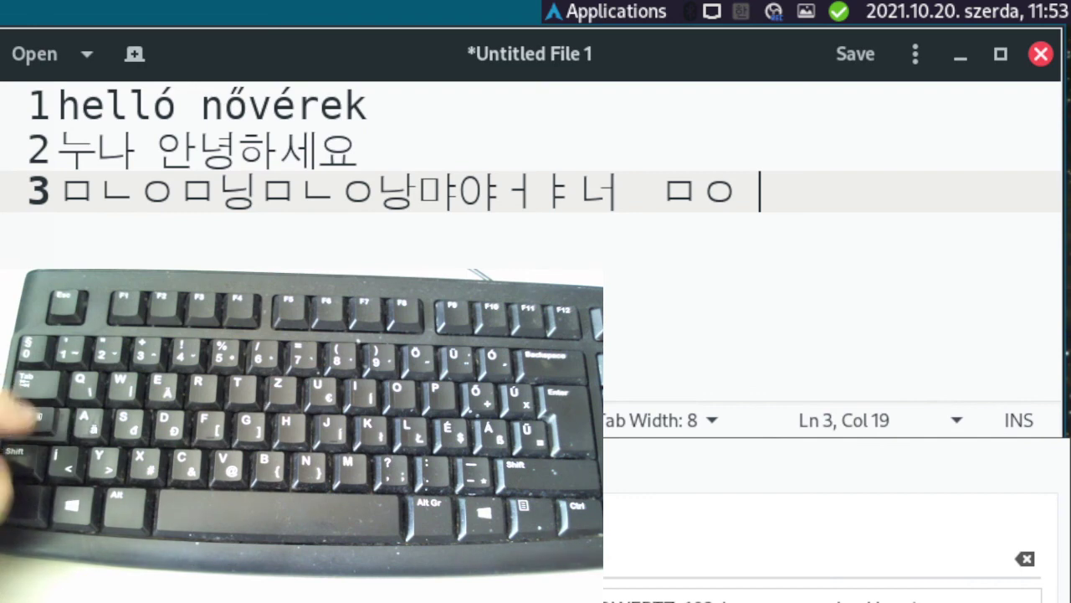
Step: Try deleting the Korean text on lines 2 and 3 with a word-by-word selection, and undo the deletion
key("shift+ctrl+Left")
key("shift+ctrl+Left")
key("shift+ctrl+Left")
key("shift+ctrl+Left")
key("shift+ctrl+Right")
key("shift+ctrl+Left")
key("shift+ctrl+Left")
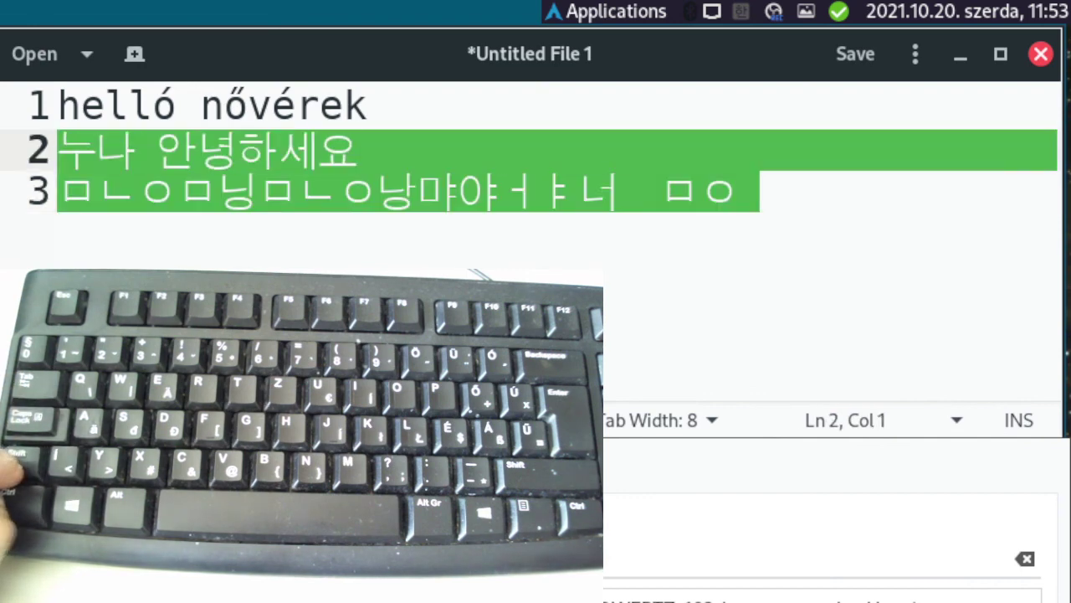
key("BackSpace")
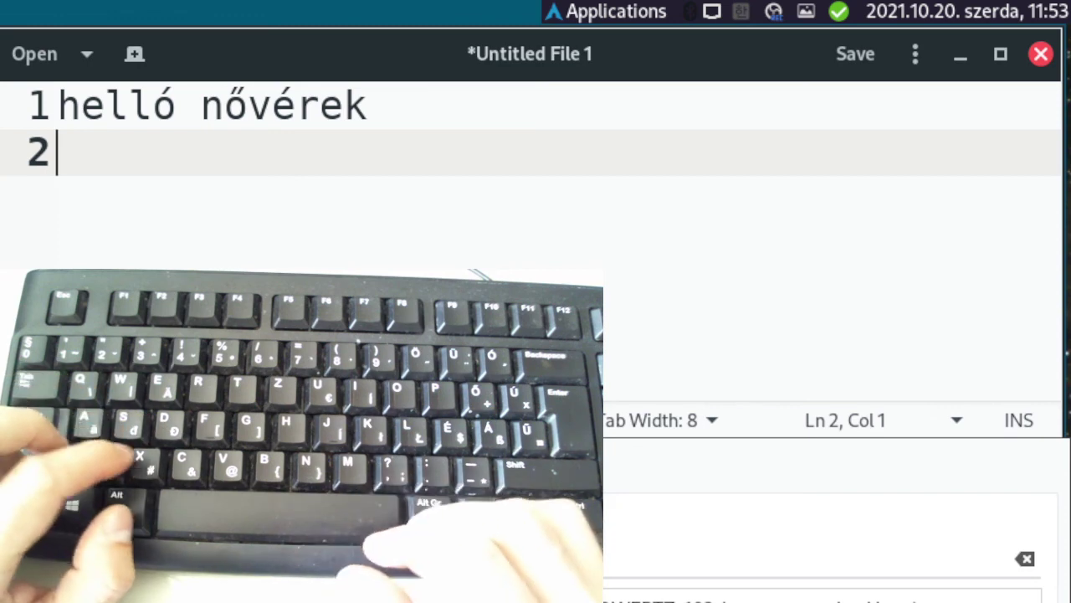
key("ctrl+z")
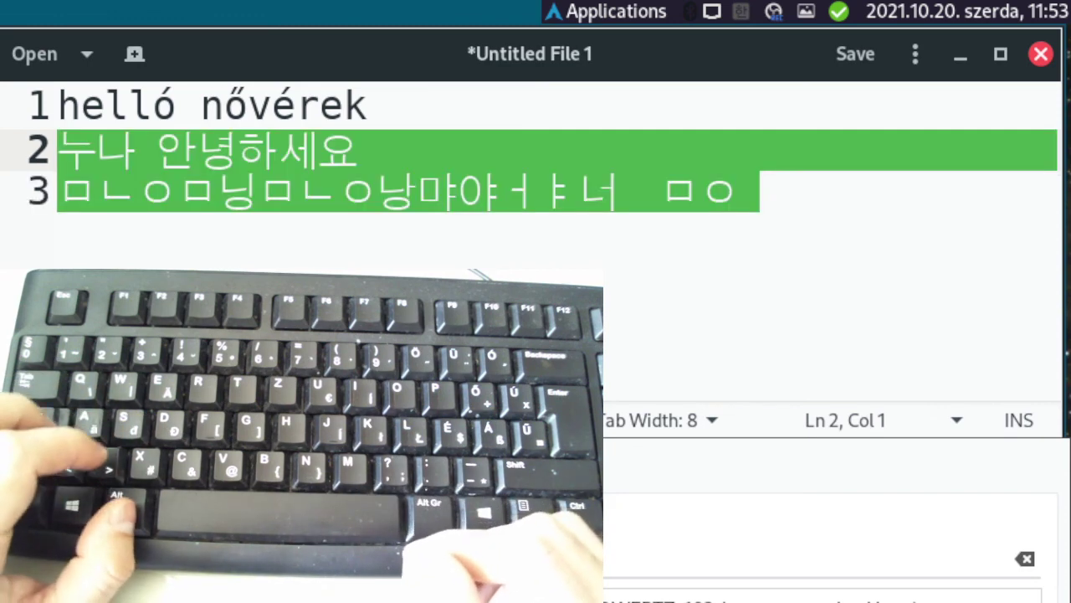
Step: Delete all the test characters on line 3 together with its line break
key("Right")
key("shift+Home")
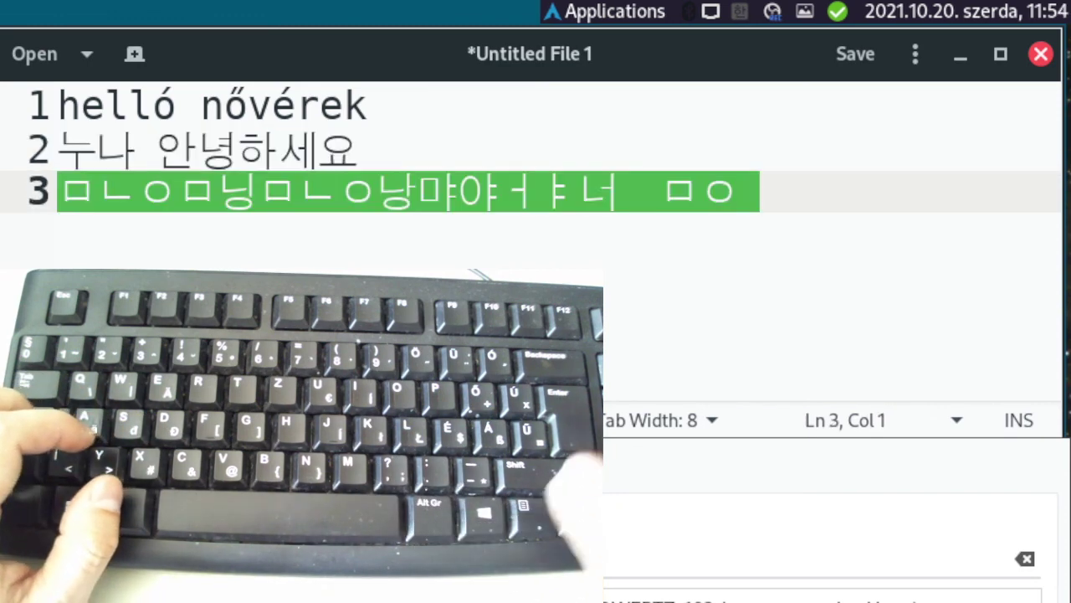
key("BackSpace")
key("BackSpace")
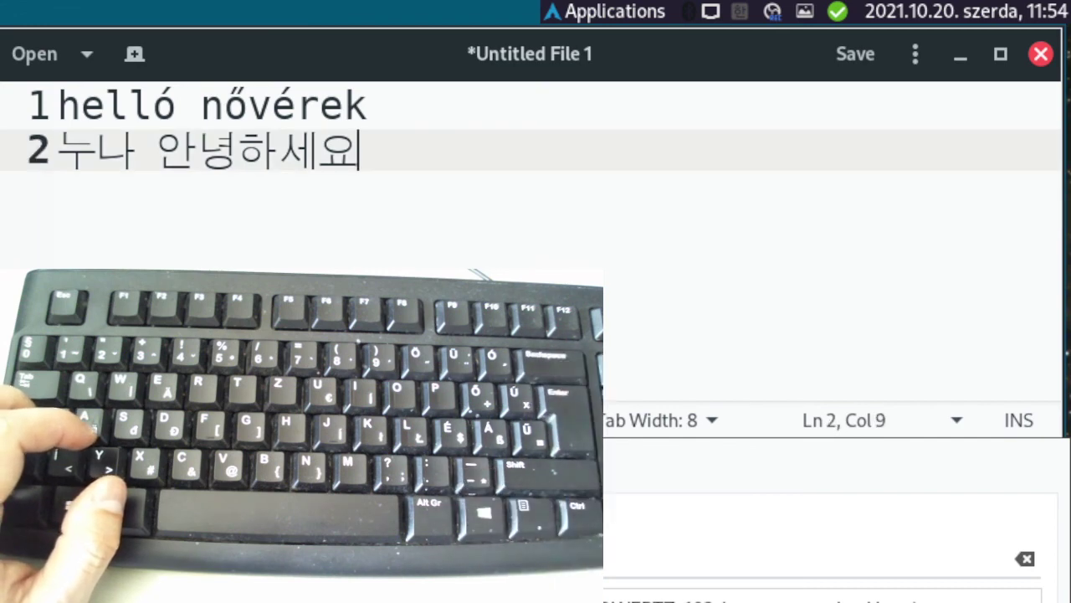